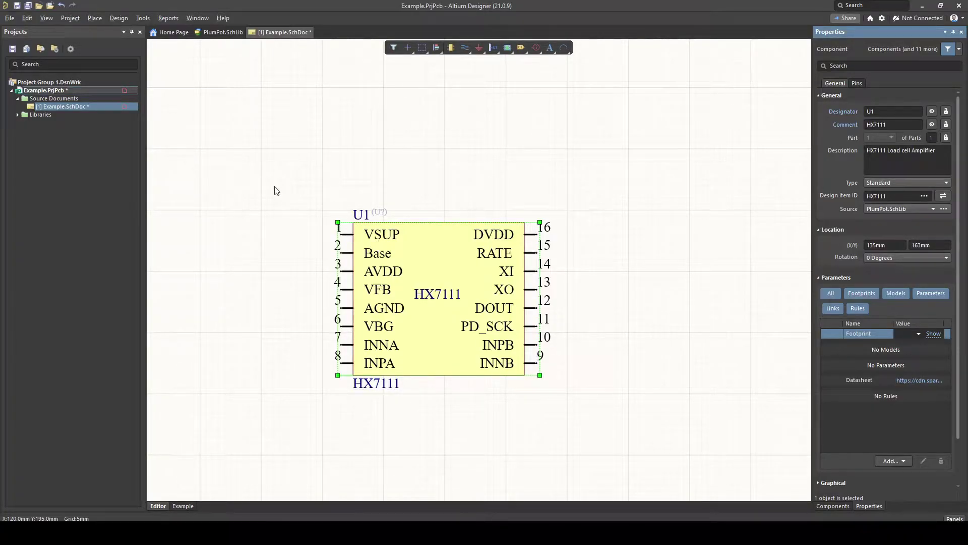
# - Create a new blank PCB footprint library, PcbLib1.PcbLib, from the File > New > Library menu
pyautogui.click(10, 19)
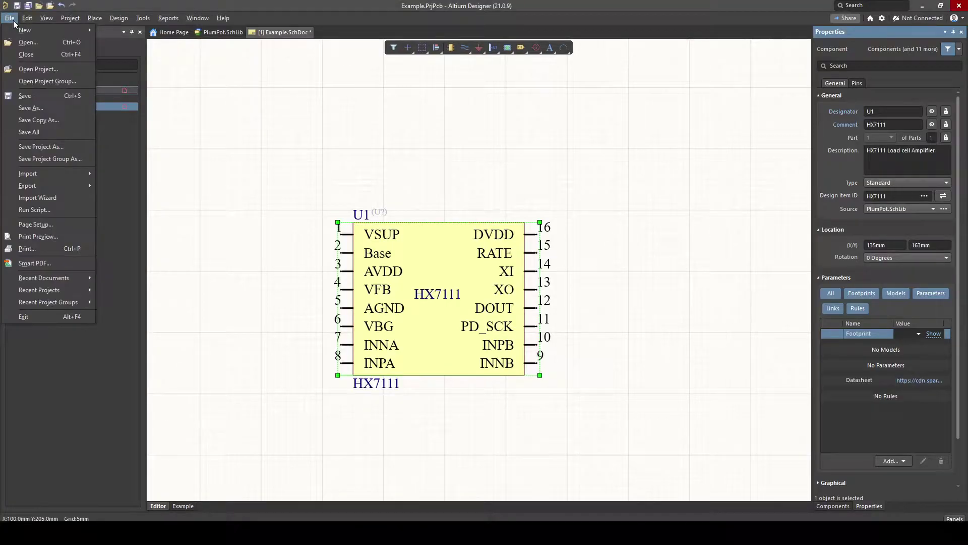
pyautogui.moveTo(28, 24)
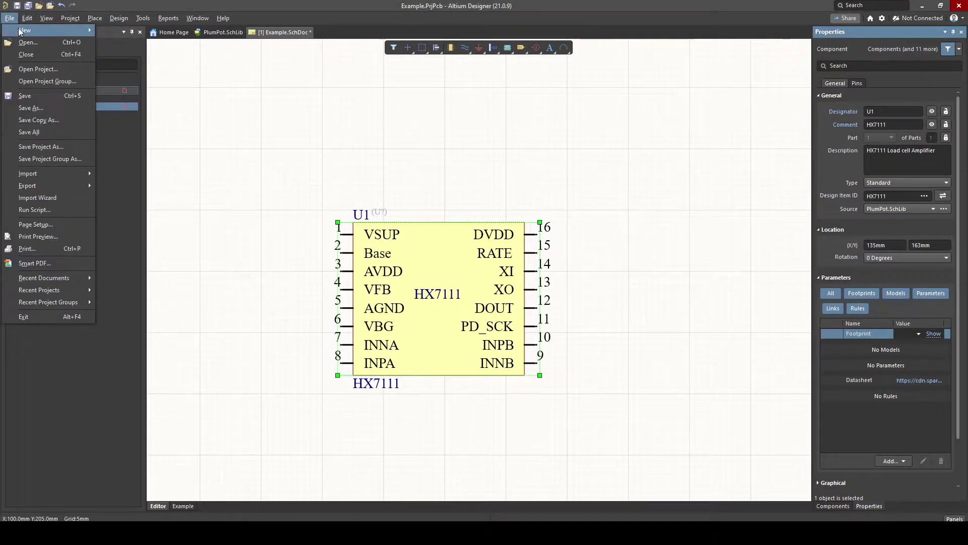
pyautogui.moveTo(161, 131)
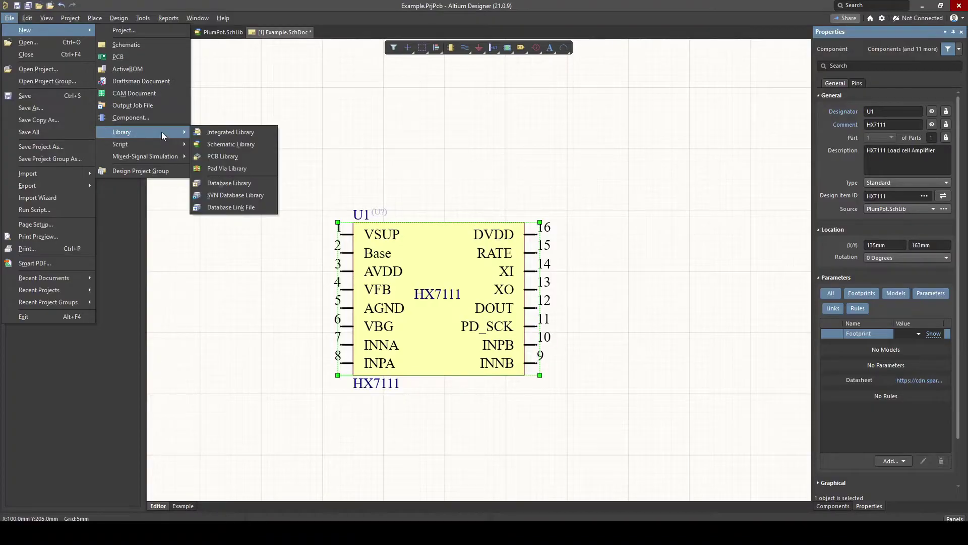
pyautogui.click(240, 157)
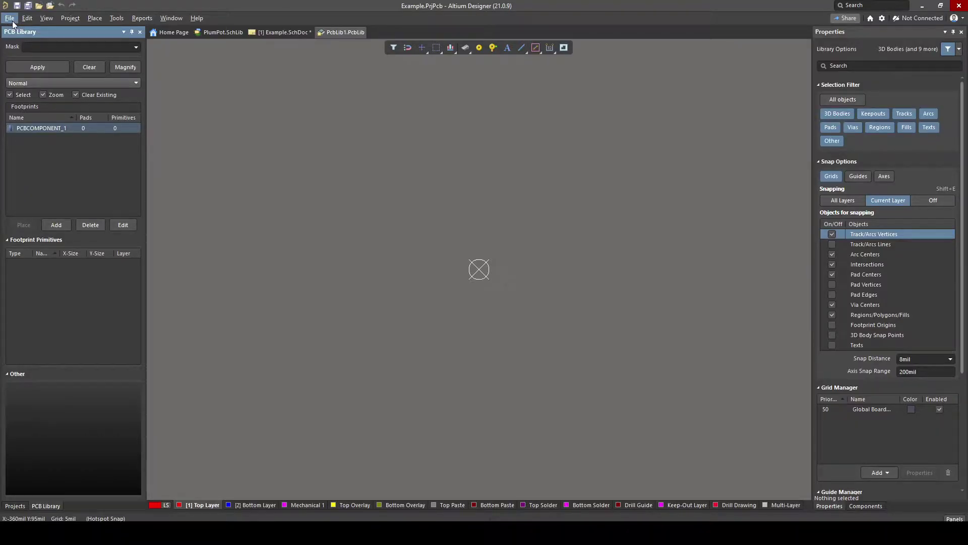
# - Save the new footprint library as PlumPot.PcbLib
pyautogui.click(10, 18)
pyautogui.click(365, 235)
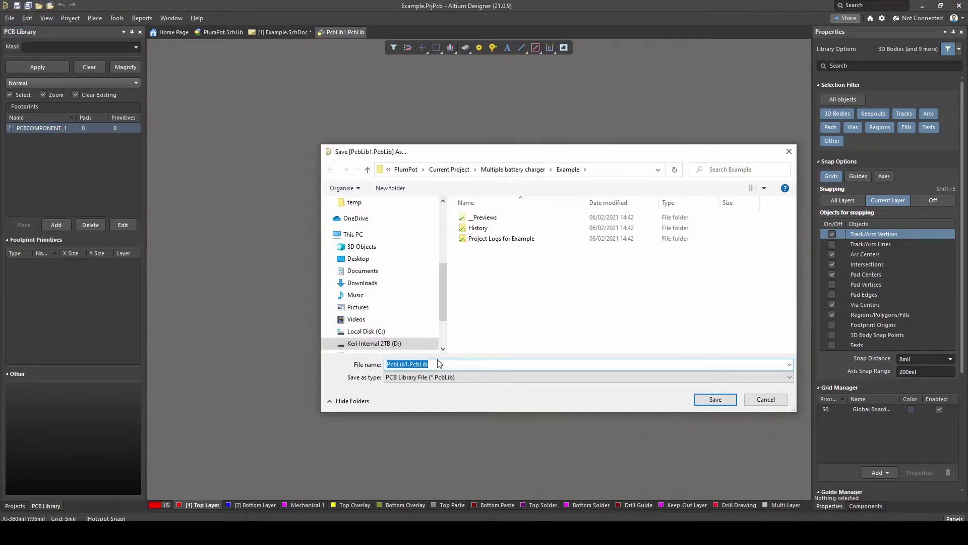
pyautogui.write('PlumPotr')
pyautogui.press('Return')
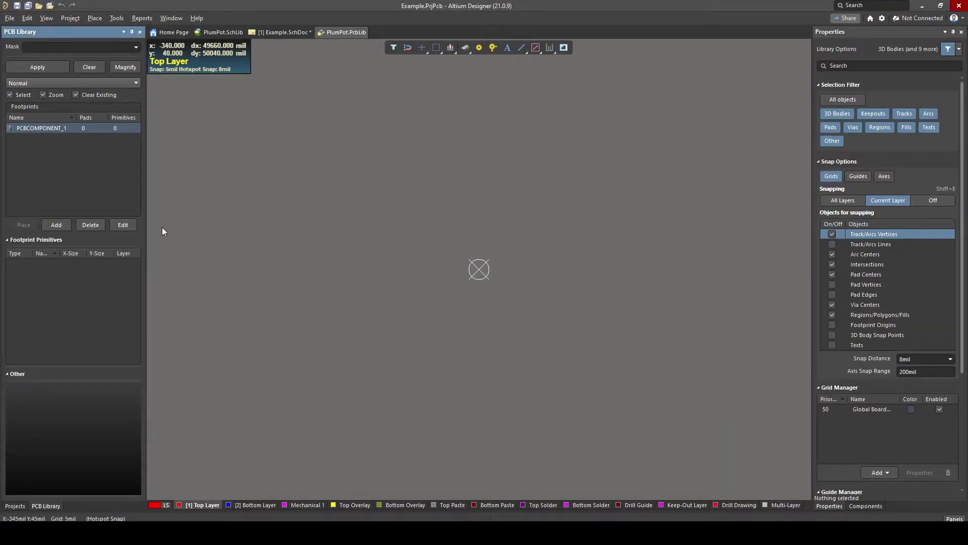
# - Add two footprints, then delete the extras so only PCBCOMPONENT_1 remains
pyautogui.click(57, 226)
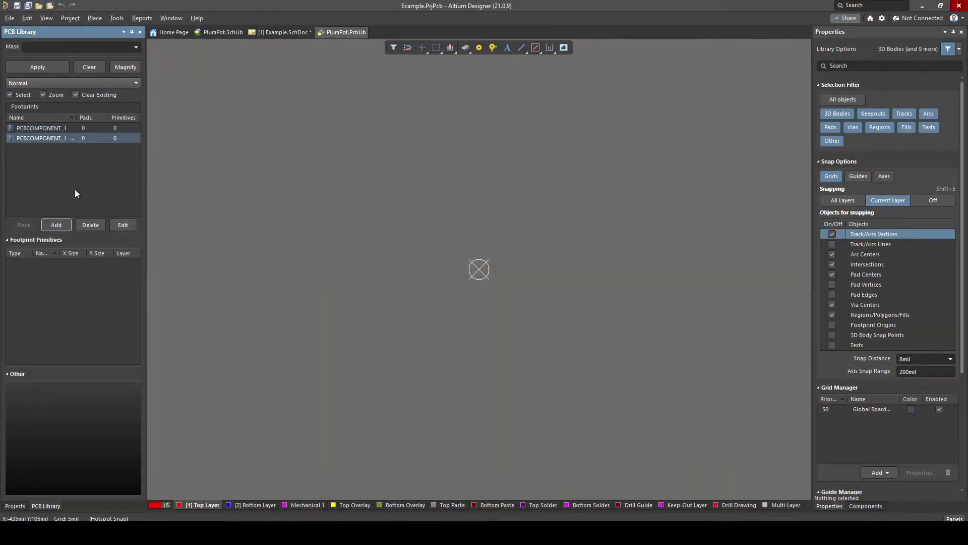
pyautogui.click(65, 227)
pyautogui.click(92, 225)
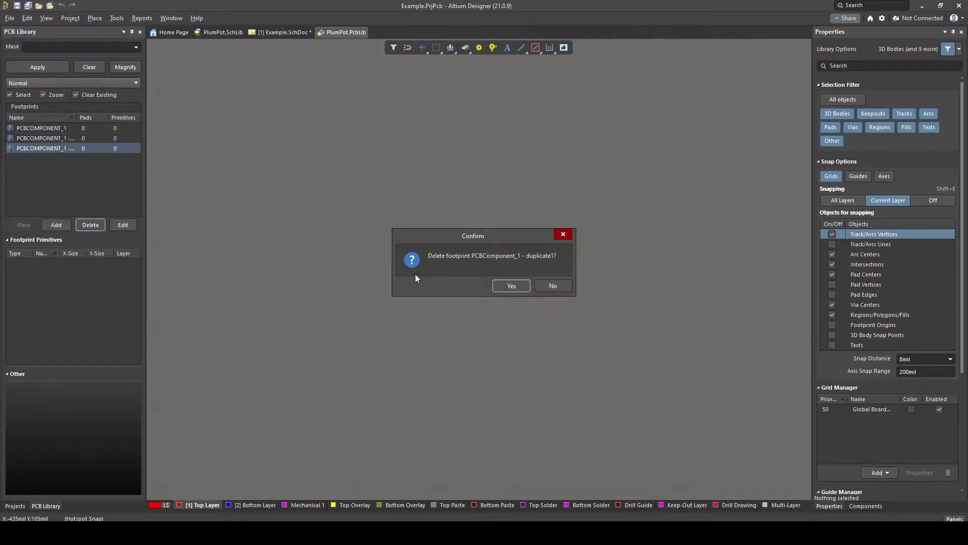
pyautogui.click(512, 286)
pyautogui.click(92, 225)
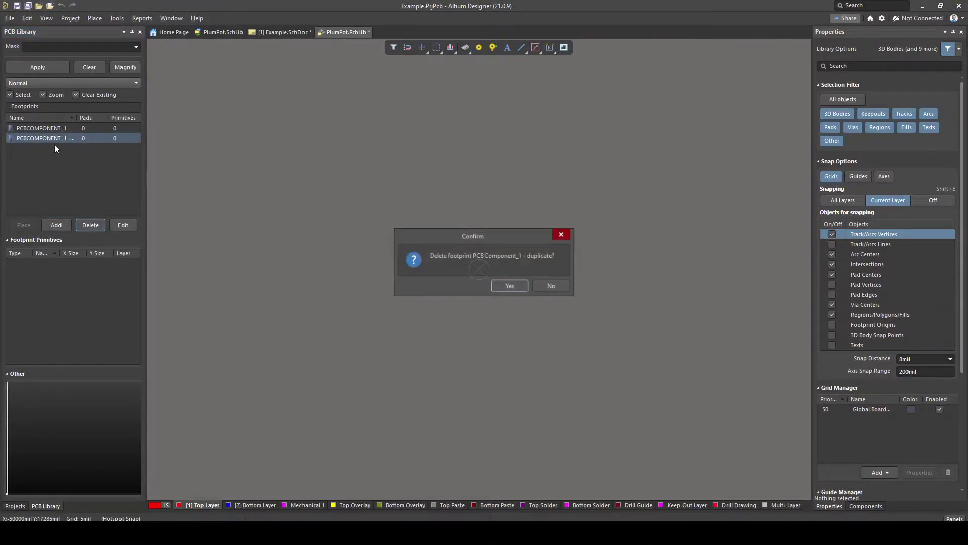
pyautogui.click(512, 286)
# - Name the footprint HX711 with description 'Load Cell Amplifier', type Standard, and clear the height field
pyautogui.doubleClick(34, 130)
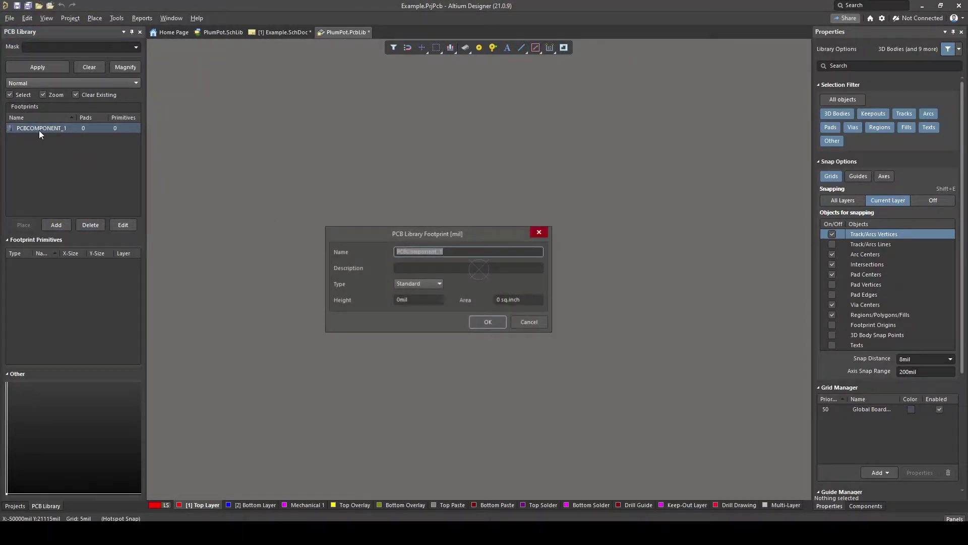
pyautogui.write('HX')
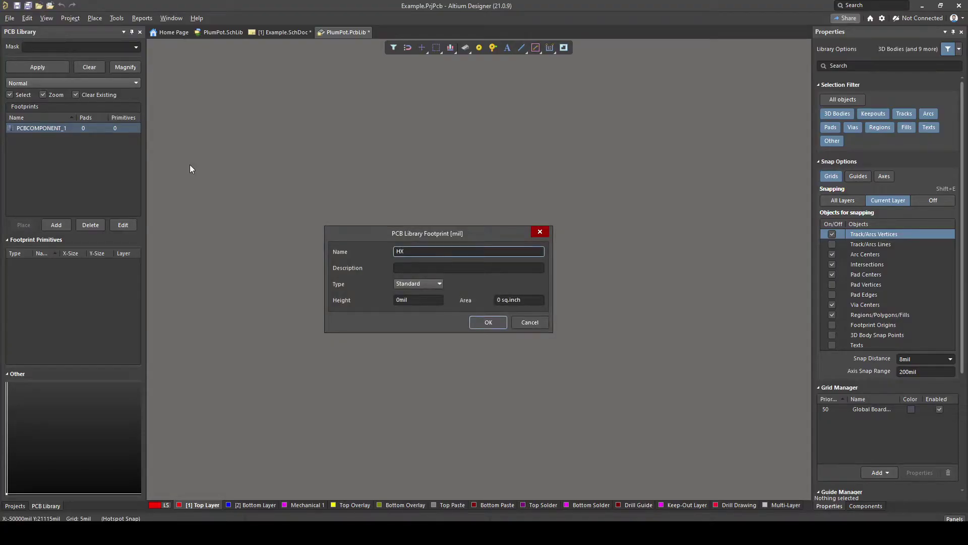
pyautogui.write('711')
pyautogui.press('Tab')
pyautogui.write('L')
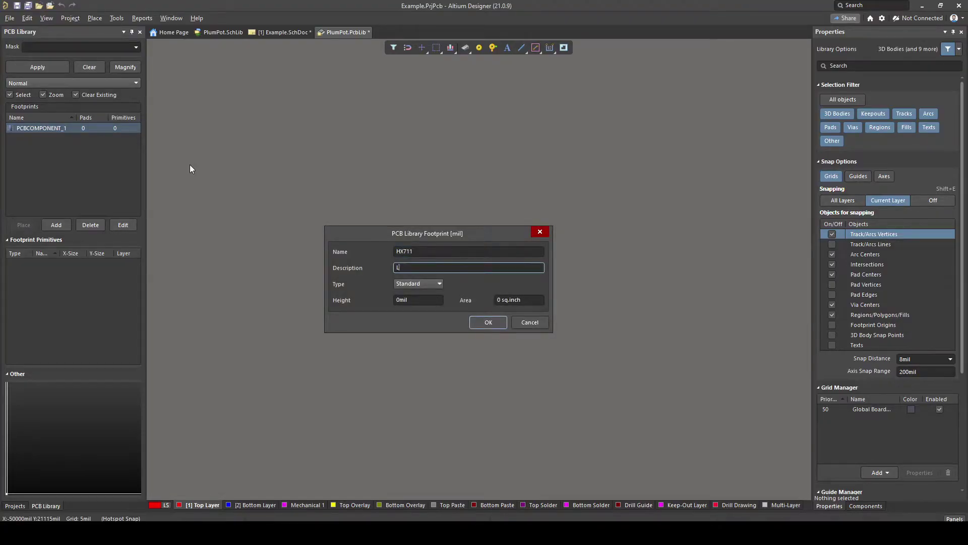
pyautogui.write('oad Cell Amplifier')
pyautogui.click(419, 284)
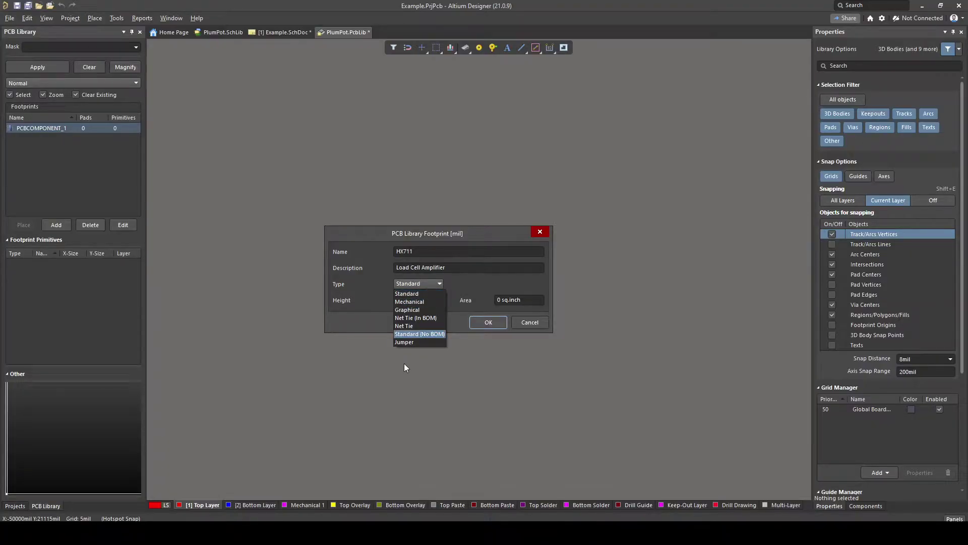
pyautogui.click(420, 292)
pyautogui.click(400, 303)
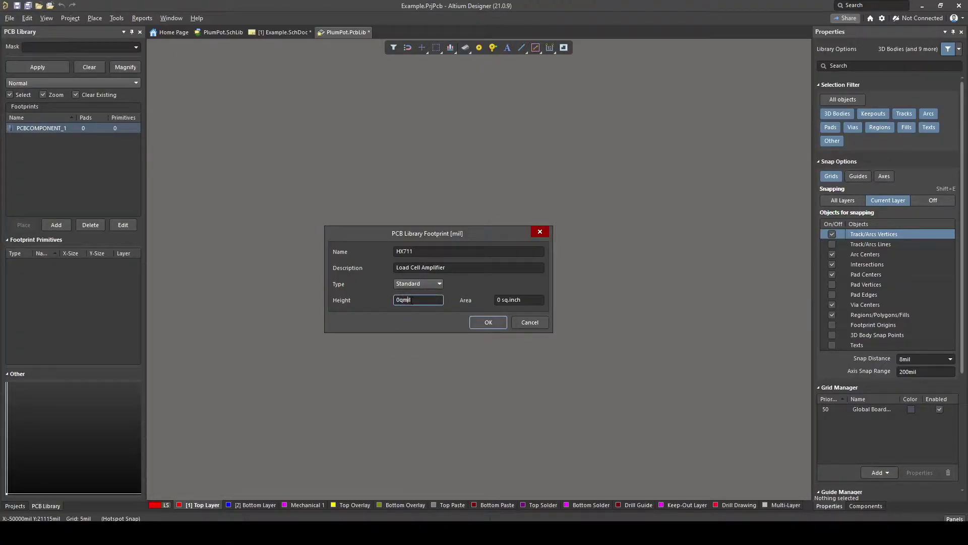
pyautogui.press('BackSpace')
pyautogui.press('BackSpace')
# - Enter 10 as the footprint height, then select the HX711 part name in the datasheet
pyautogui.write('10')
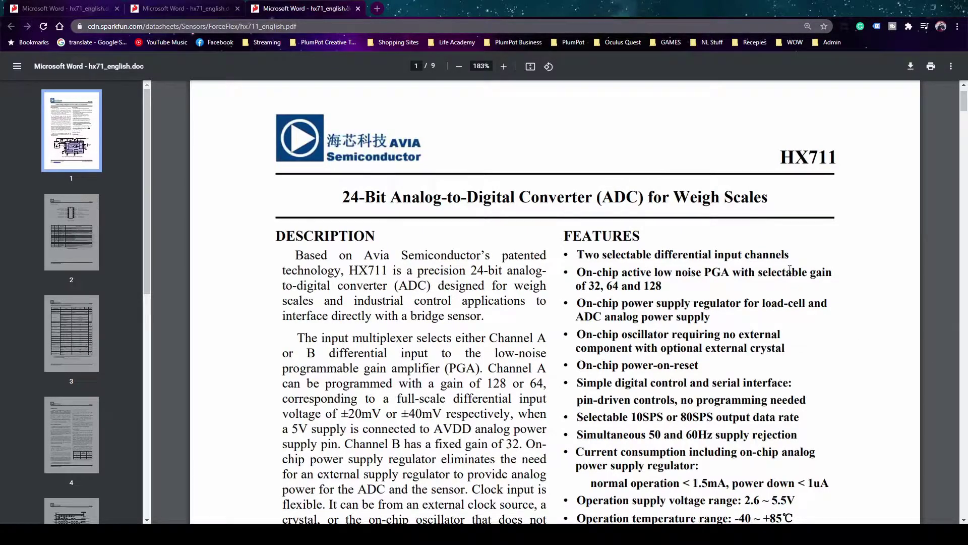
pyautogui.doubleClick(774, 156)
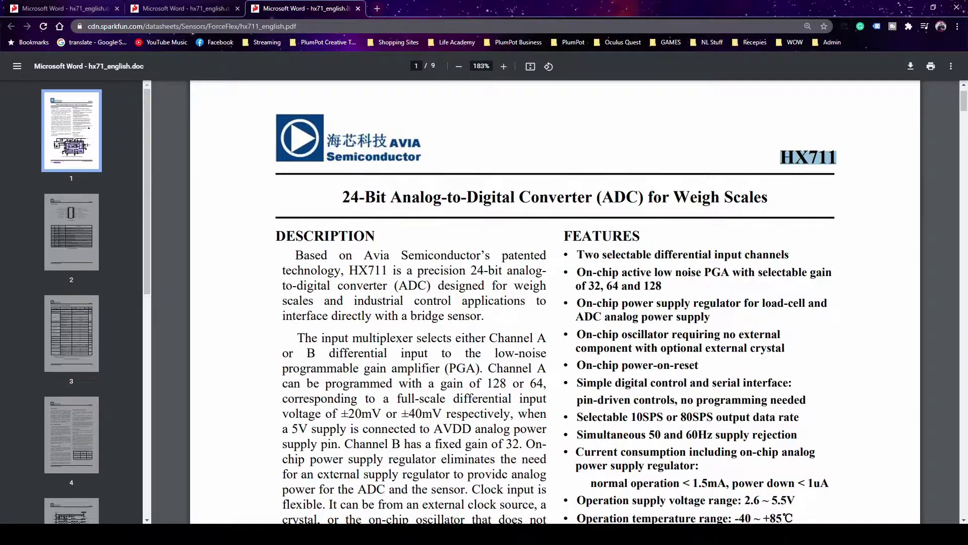
pyautogui.moveTo(963, 103); pyautogui.dragTo(956, 350)
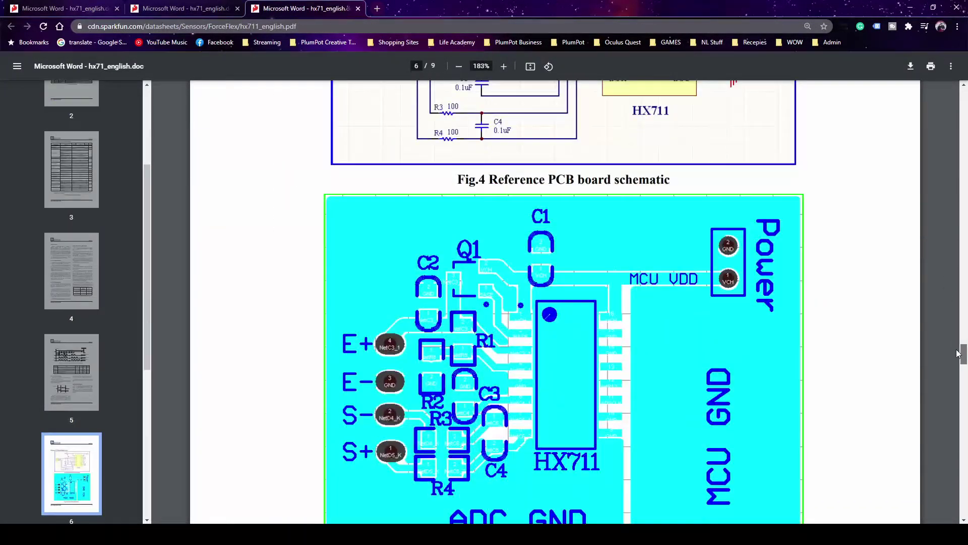
# - Scroll the datasheet to Package Dimensions and select the SOP-16L package name
pyautogui.scroll(-2, 768, 340)
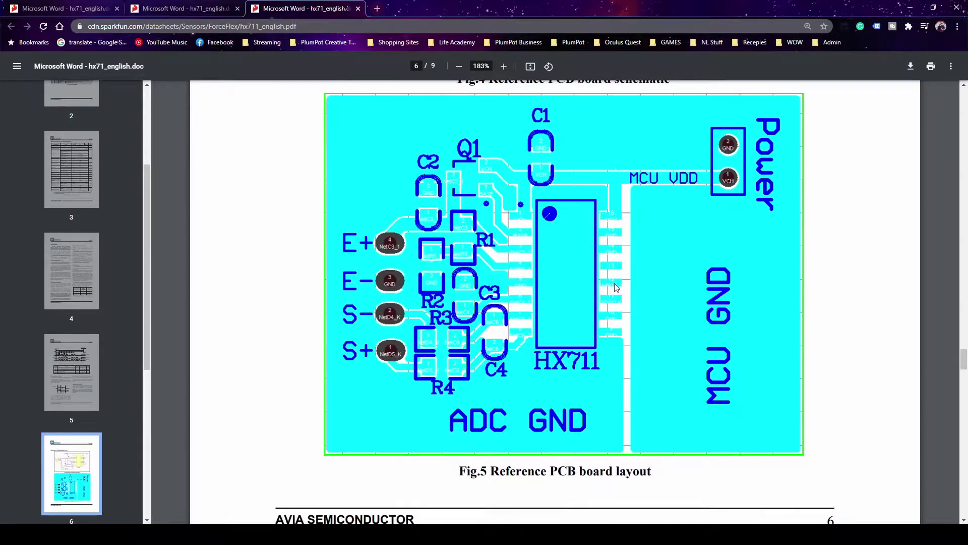
pyautogui.keyDown('ctrl'); pyautogui.scroll(-3, 614, 286); pyautogui.keyUp('ctrl')
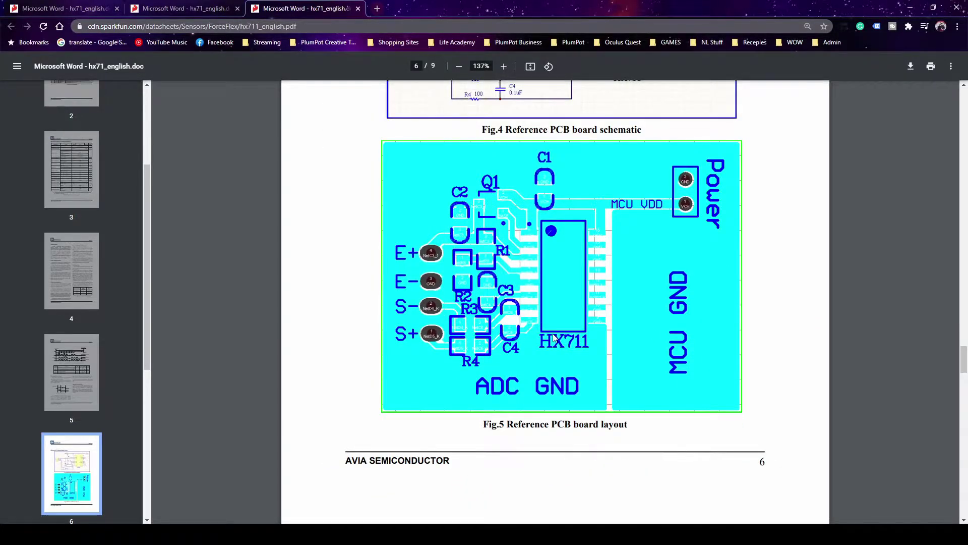
pyautogui.scroll(4, 554, 338)
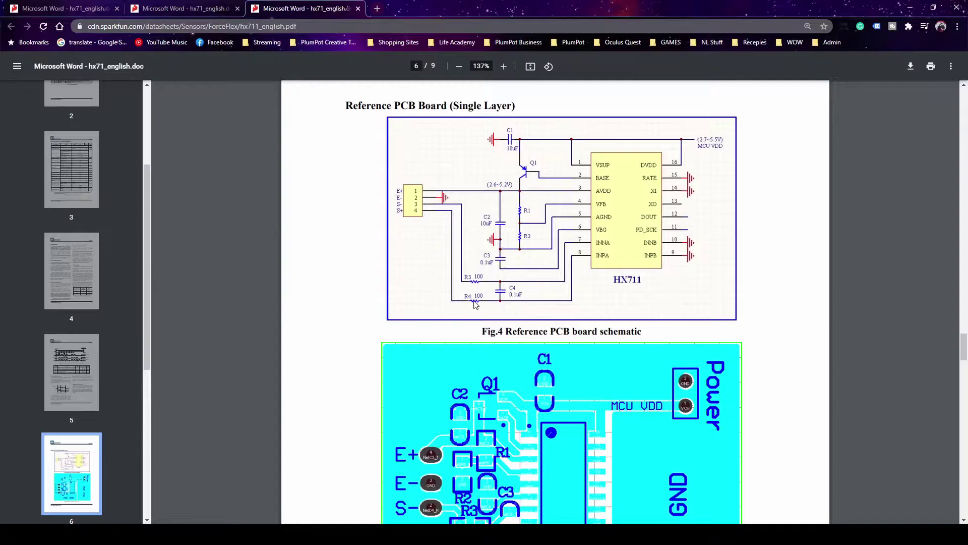
pyautogui.scroll(-20, 484, 310)
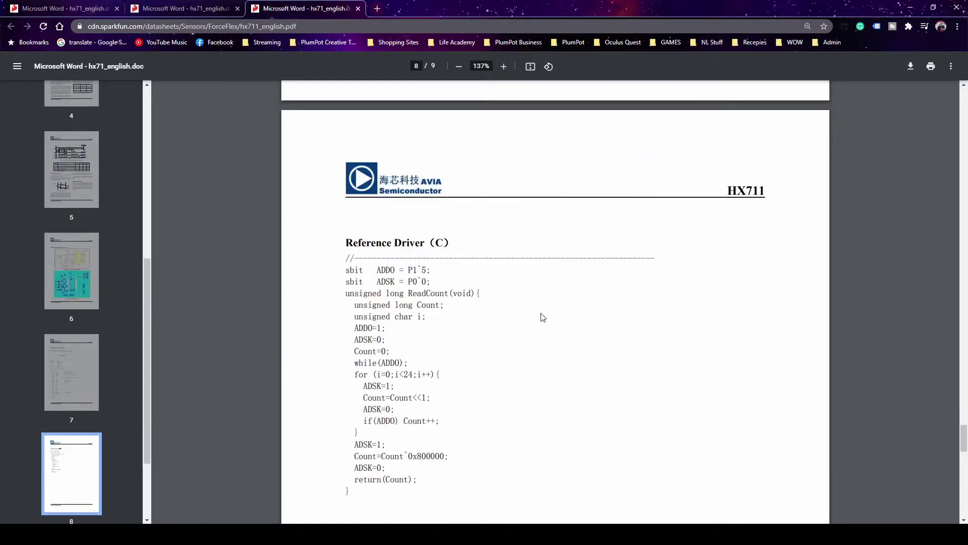
pyautogui.scroll(-20, 543, 316)
pyautogui.scroll(5, 563, 332)
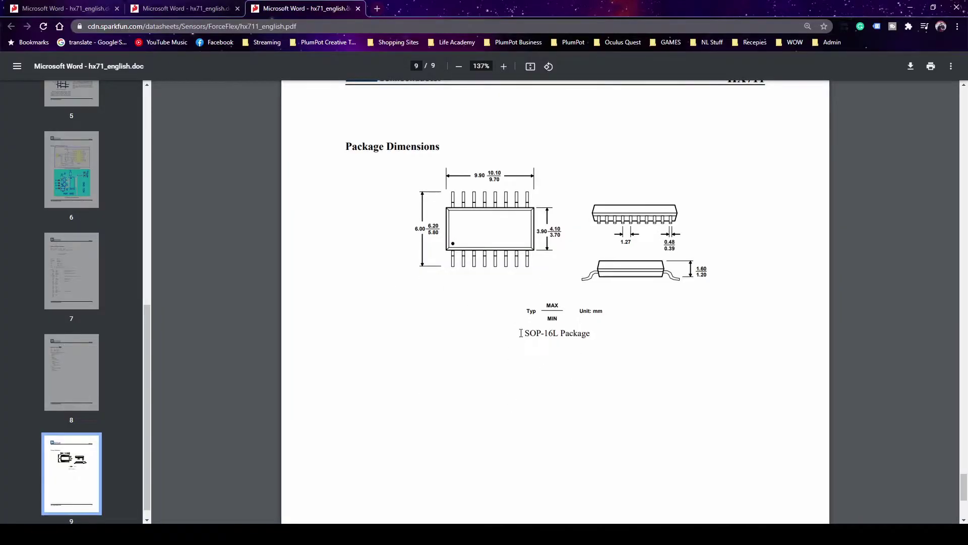
pyautogui.moveTo(523, 334); pyautogui.dragTo(556, 338)
pyautogui.hotkey('ctrl', 'c')
# - Copy SOP-16L and search the web for 'SOP-16L footprint' in a new tab
pyautogui.rightClick(538, 332)
pyautogui.click(557, 341)
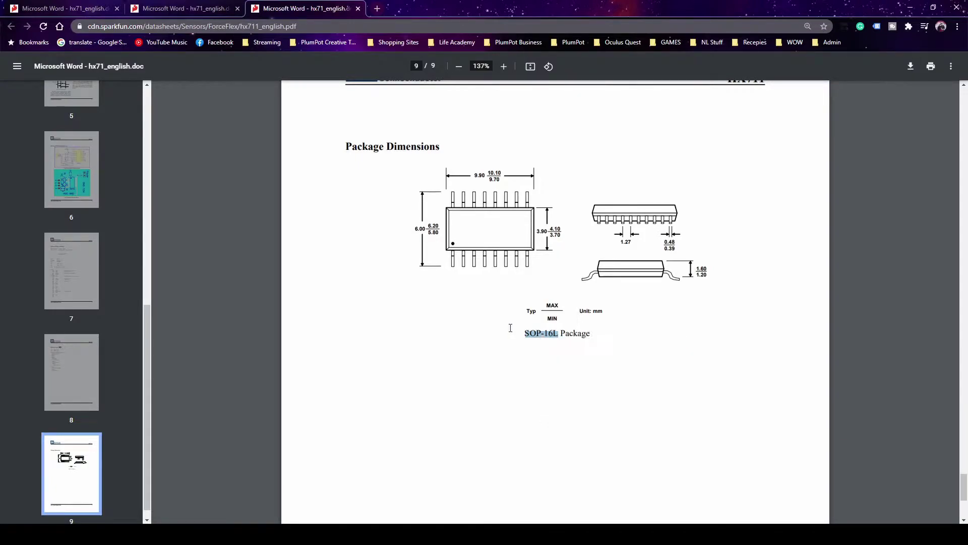
pyautogui.click(377, 8)
pyautogui.hotkey('ctrl', 'v')
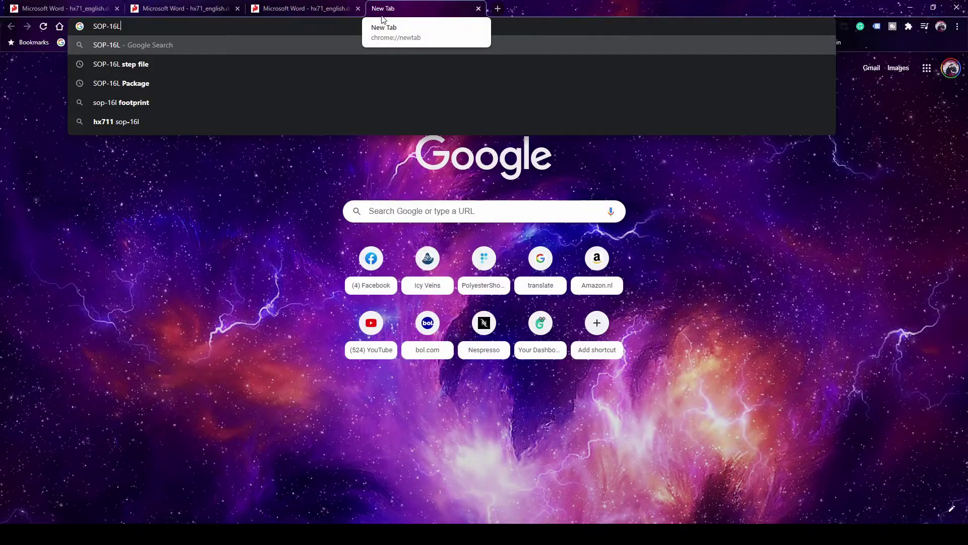
pyautogui.write('footprint')
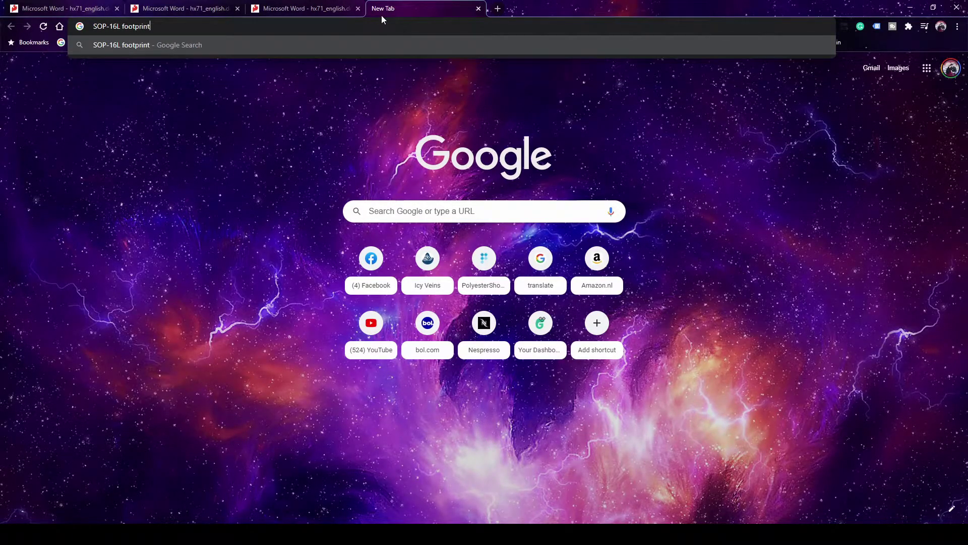
pyautogui.press('Return')
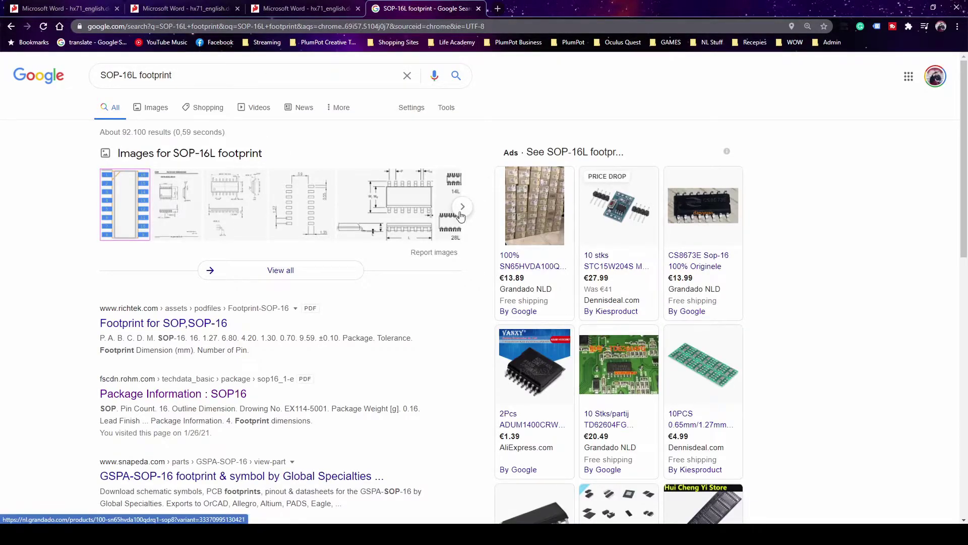
# - Open the ROHM SOP16 package PDF at its footprint dimensions page
pyautogui.click(179, 393)
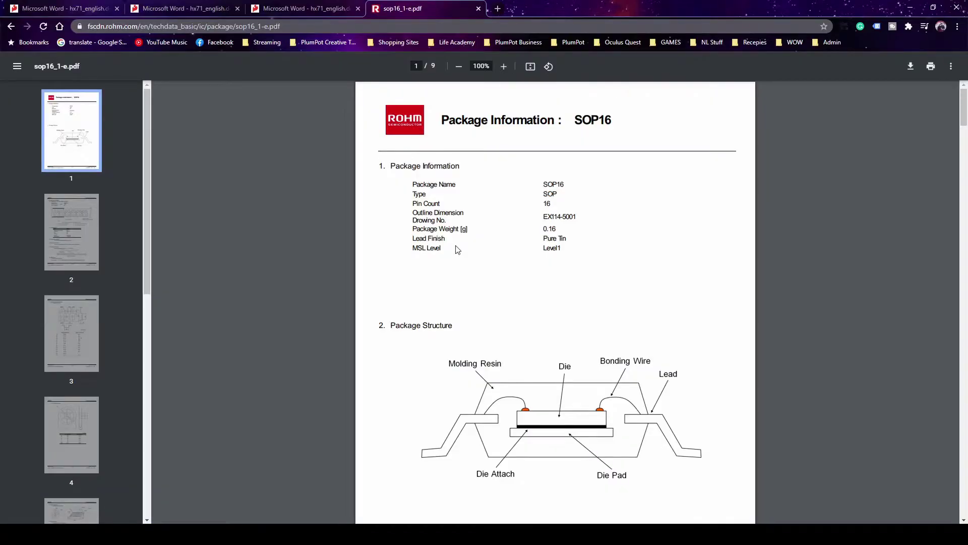
pyautogui.click(54, 226)
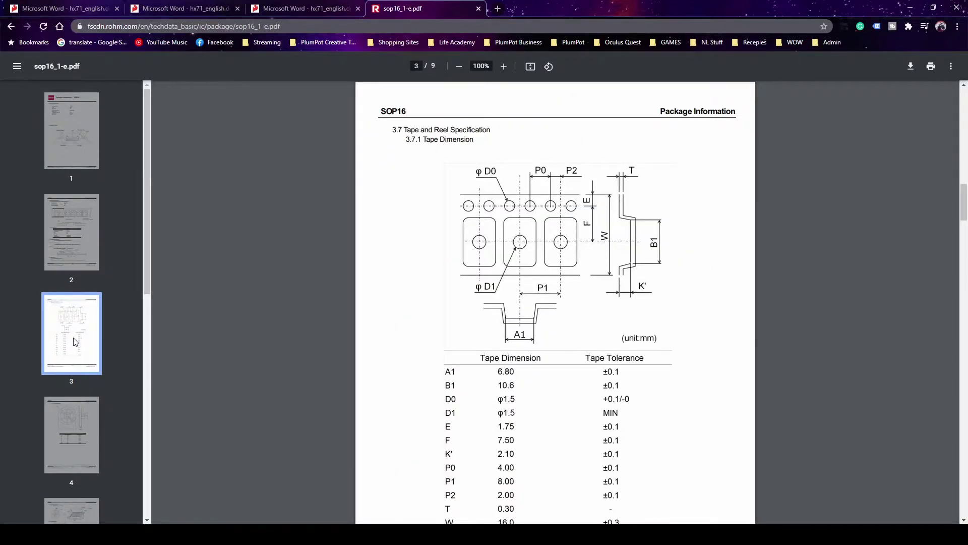
pyautogui.click(65, 406)
pyautogui.click(63, 392)
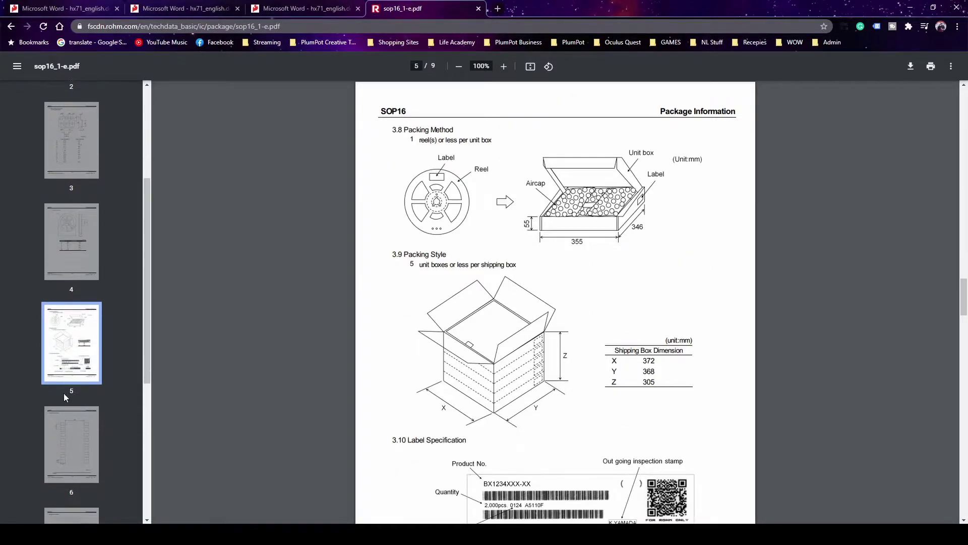
pyautogui.click(77, 452)
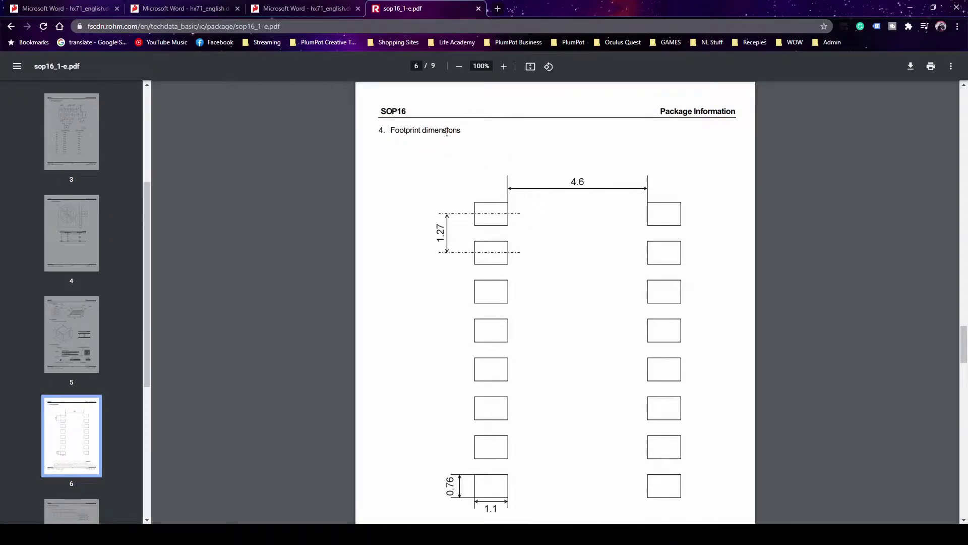
pyautogui.scroll(-1, 503, 238)
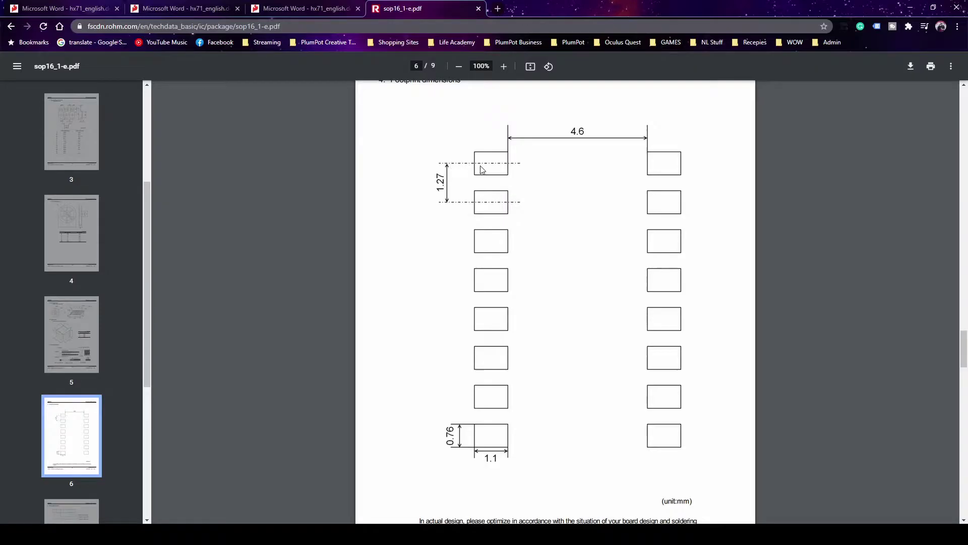
# - Compare the SOP16 footprint pads with the HX711 package drawing, ending on the SOP16 page
pyautogui.click(300, 7)
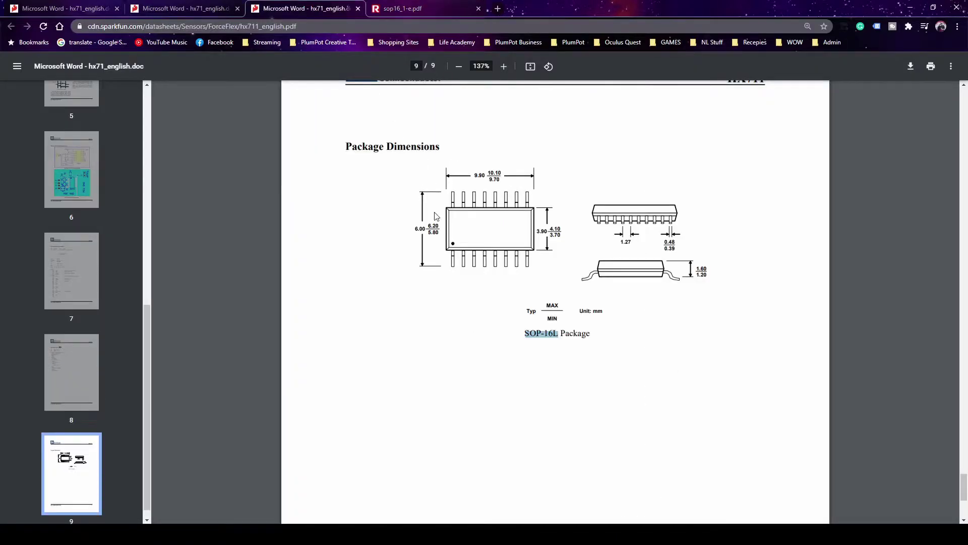
pyautogui.keyDown('ctrl'); pyautogui.scroll(3, 662, 247); pyautogui.keyUp('ctrl')
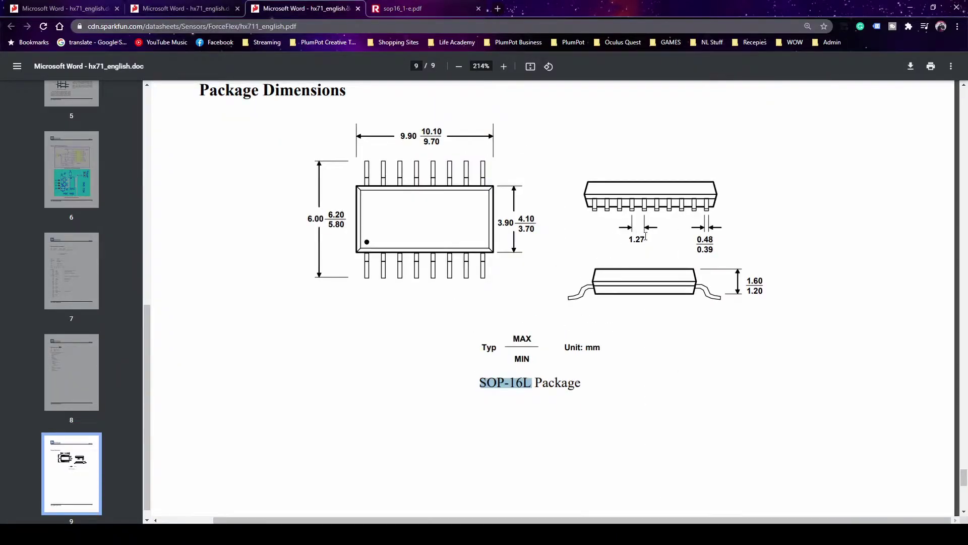
pyautogui.click(419, 7)
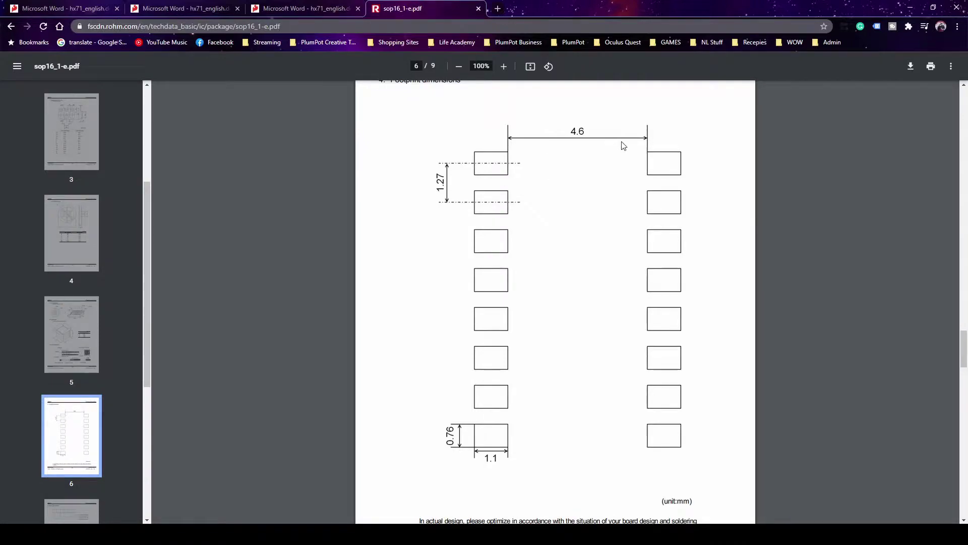
pyautogui.click(306, 6)
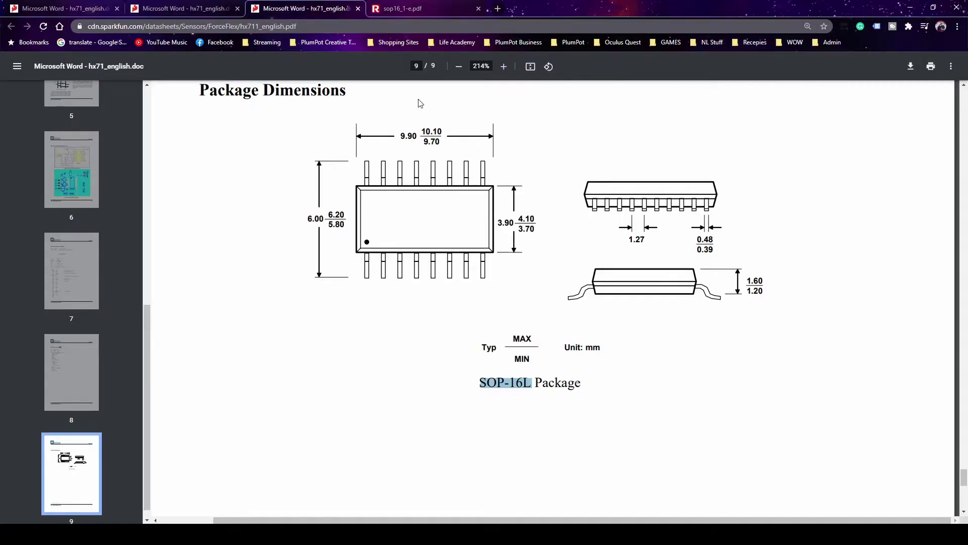
pyautogui.click(385, 5)
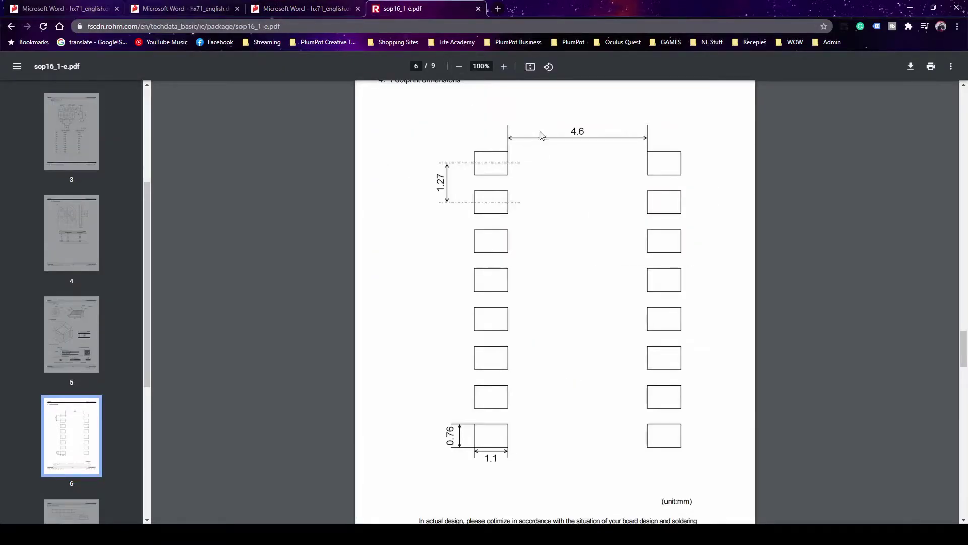
pyautogui.click(333, 6)
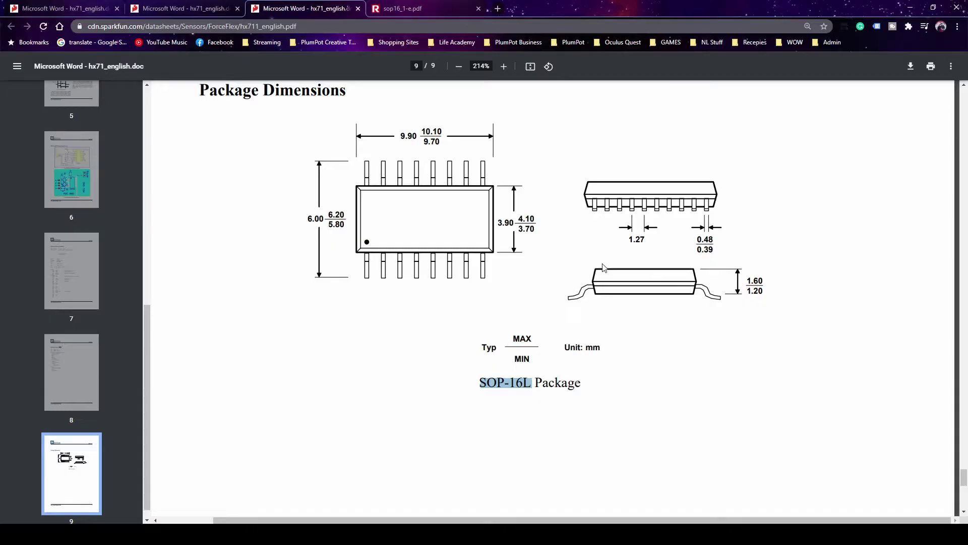
pyautogui.hotkey('ctrl', 'Tab')
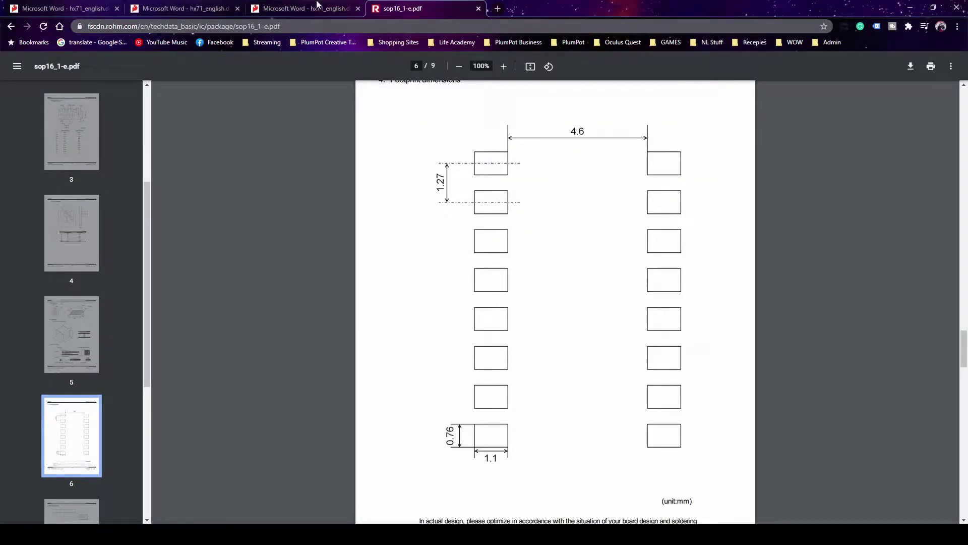
pyautogui.hotkey('ctrl', 'shift', 'Tab')
pyautogui.hotkey('ctrl', 'Tab')
pyautogui.hotkey('ctrl', 'shift', 'Tab')
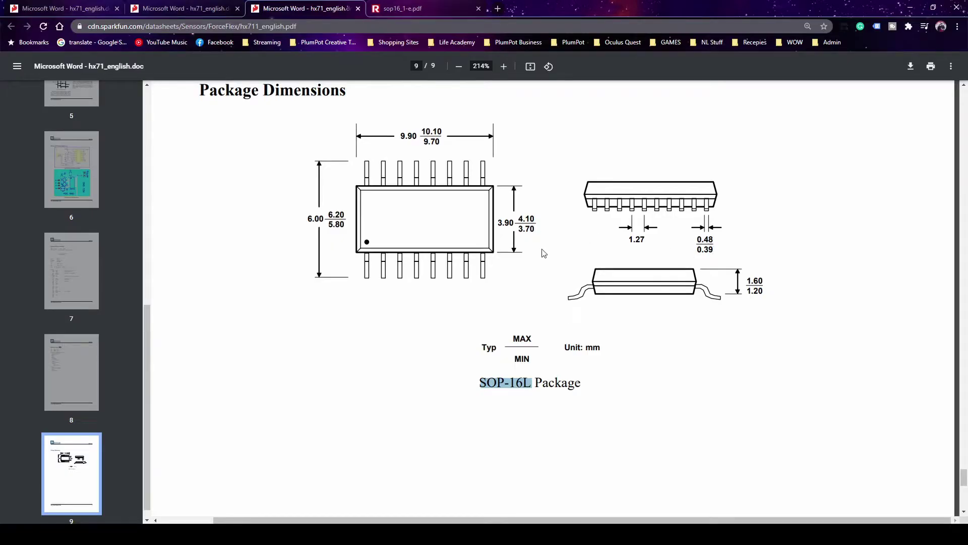
pyautogui.click(402, 8)
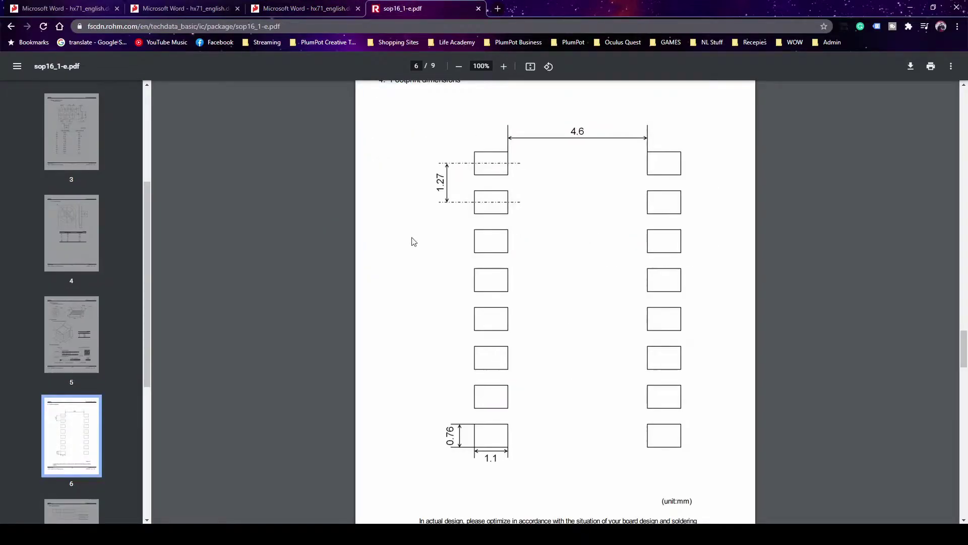
# - Switch back to the PlumPot.PcbLib editor showing the empty HX711 footprint
pyautogui.hotkey('alt', 'Tab')
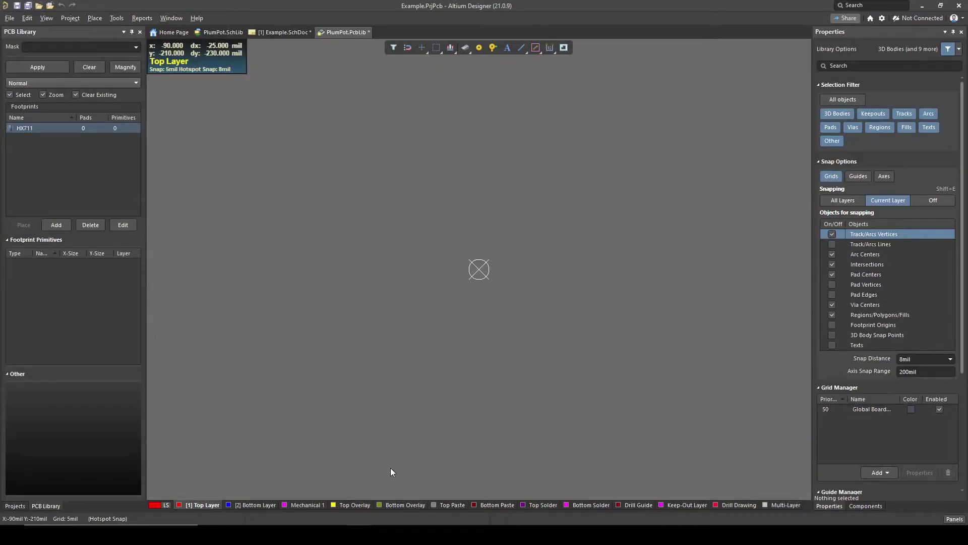
# - On Mechanical 1, draw an L-shaped line above the origin and delete its vertical leg
pyautogui.click(303, 506)
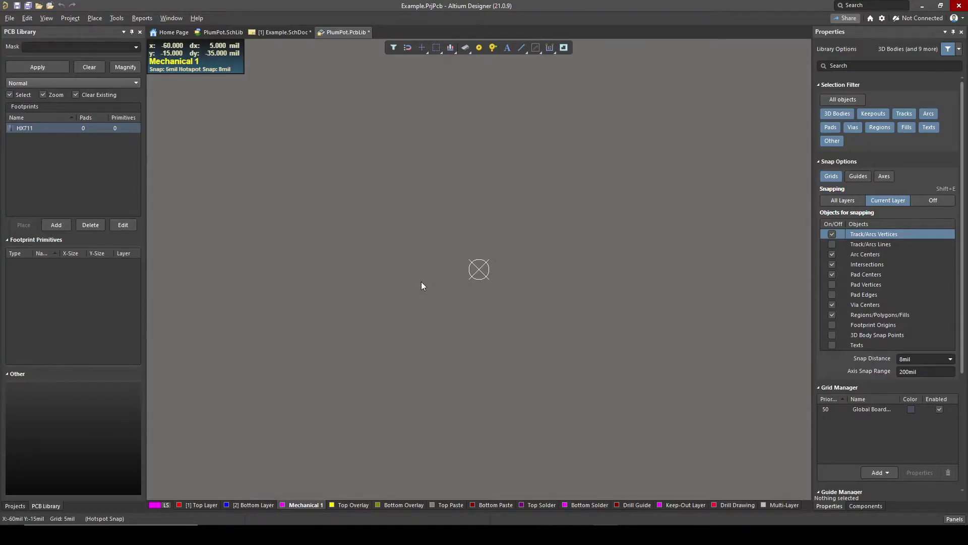
pyautogui.press('p')
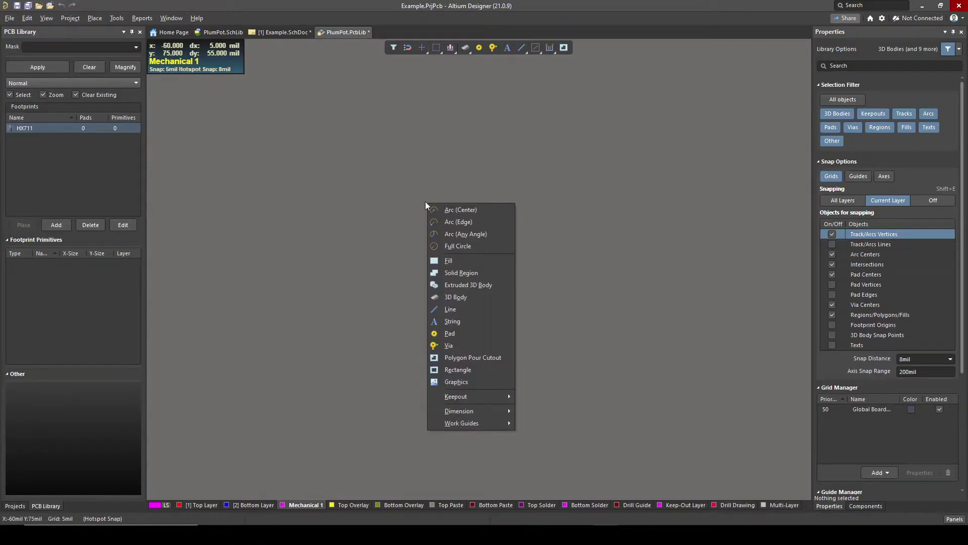
pyautogui.press('l')
pyautogui.click(399, 186)
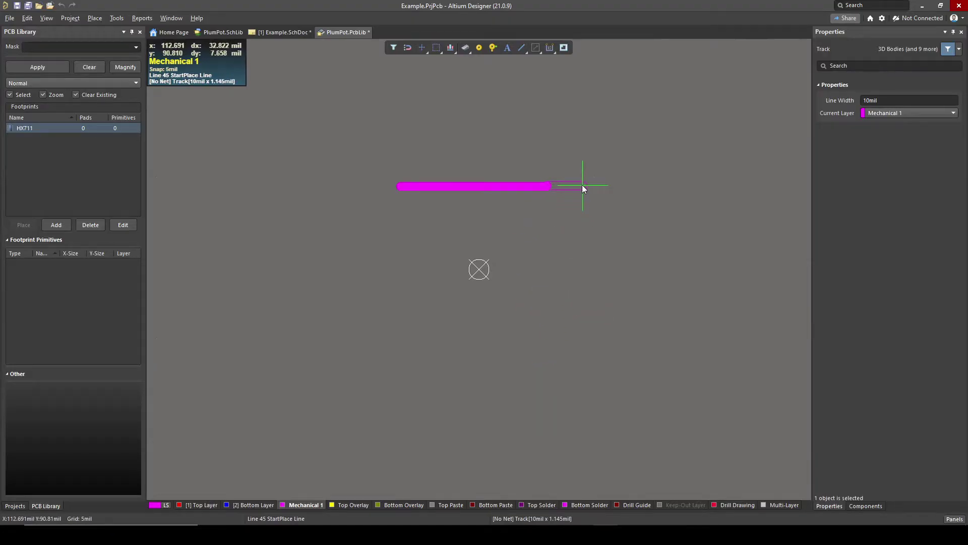
pyautogui.press('space')
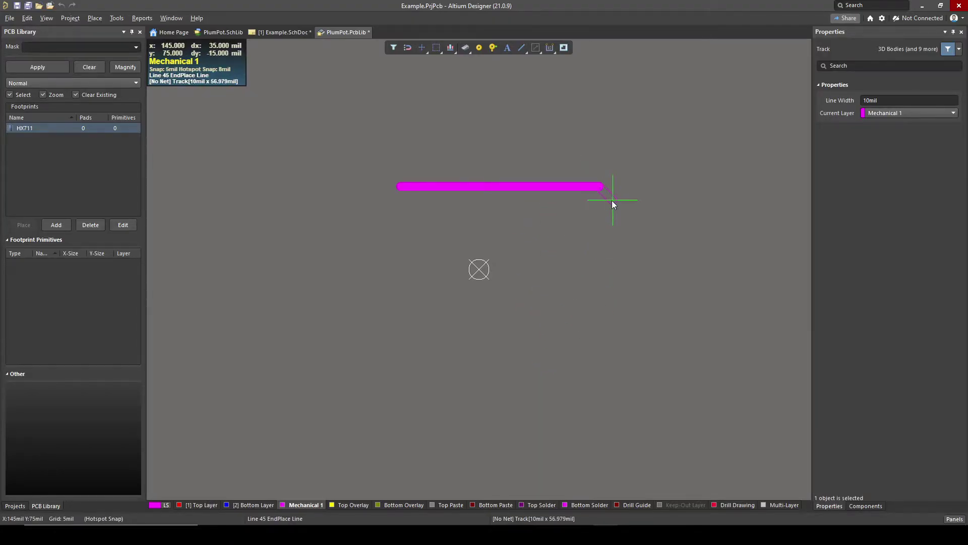
pyautogui.click(612, 201)
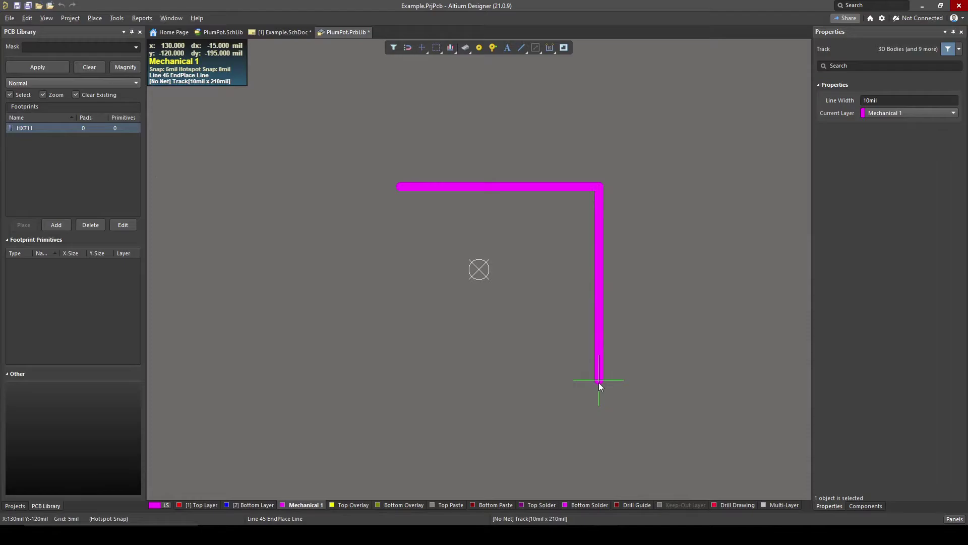
pyautogui.click(601, 419)
pyautogui.rightClick(509, 417)
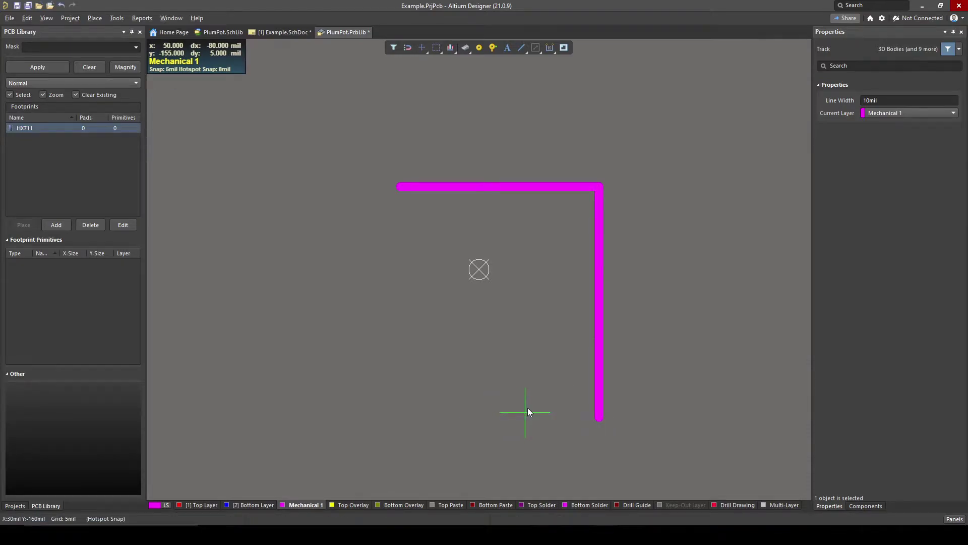
pyautogui.moveTo(666, 319); pyautogui.dragTo(567, 361)
pyautogui.press('Delete')
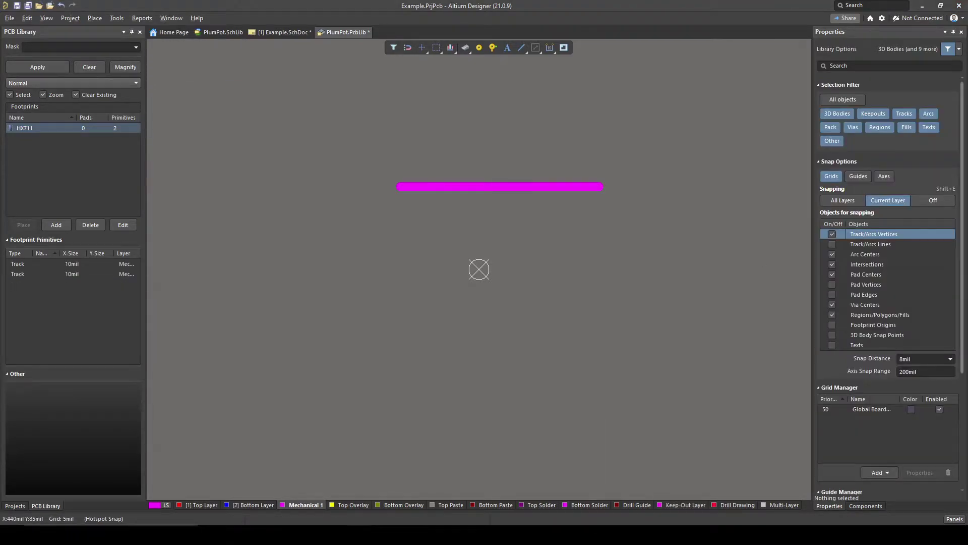
# - Return to the HX711 datasheet and scroll up to its SOP-16L Package Dimensions drawing
pyautogui.hotkey('alt', 'Tab')
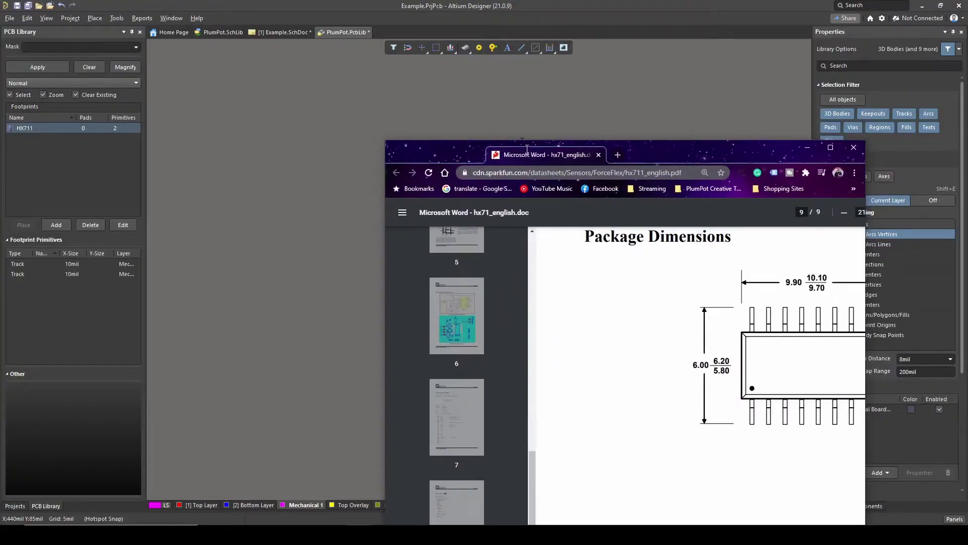
pyautogui.scroll(1, 345, 304)
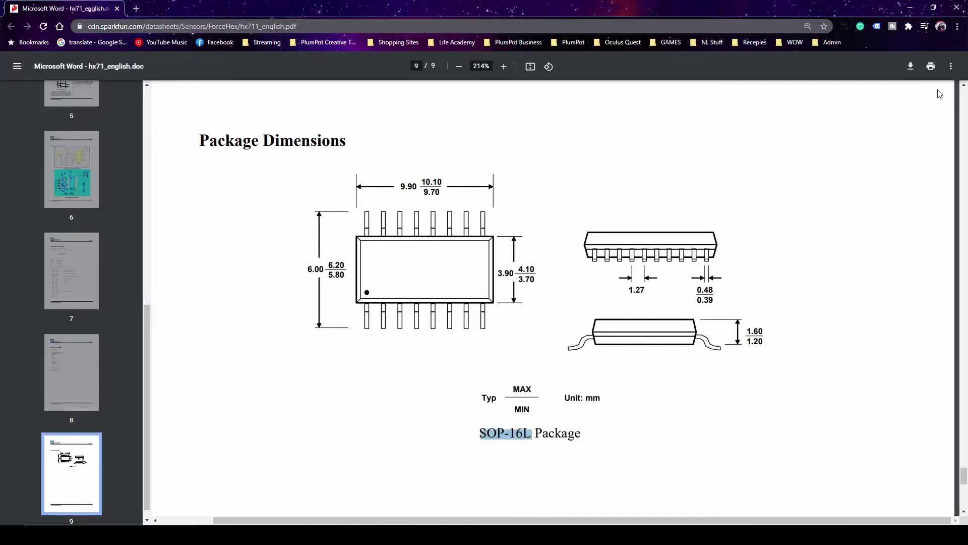
# - Delete the extra right-hand track segment, leaving one horizontal Mechanical 1 track
pyautogui.click(910, 7)
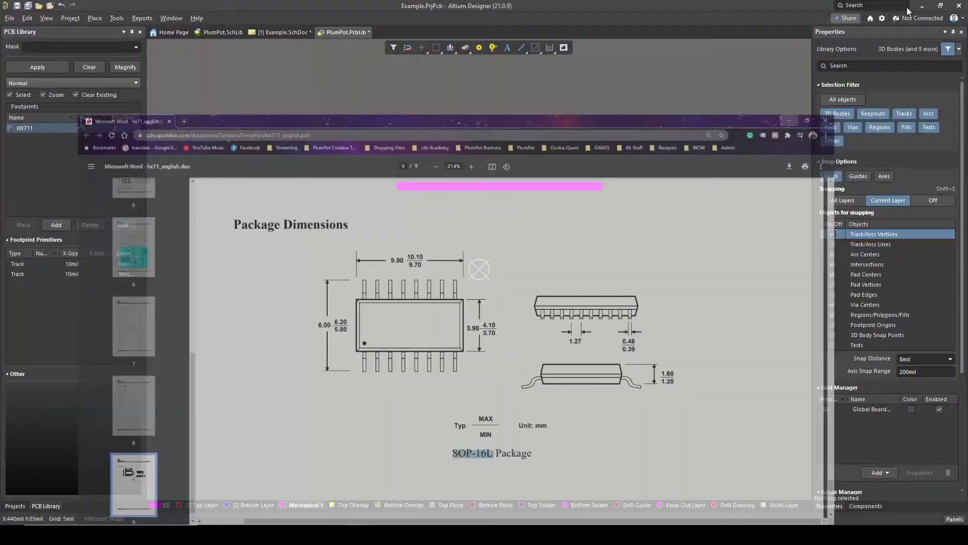
pyautogui.click(519, 187)
pyautogui.click(570, 187)
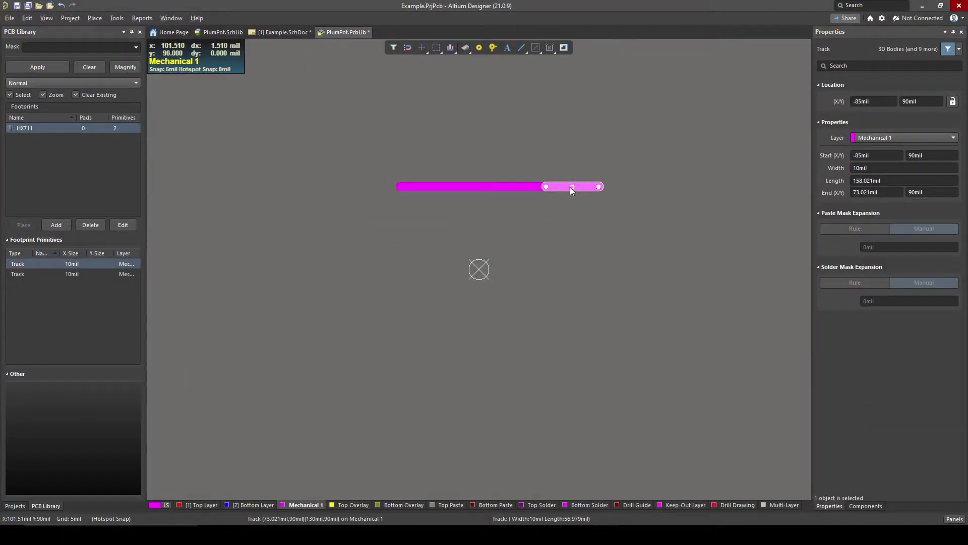
pyautogui.press('Delete')
pyautogui.click(493, 187)
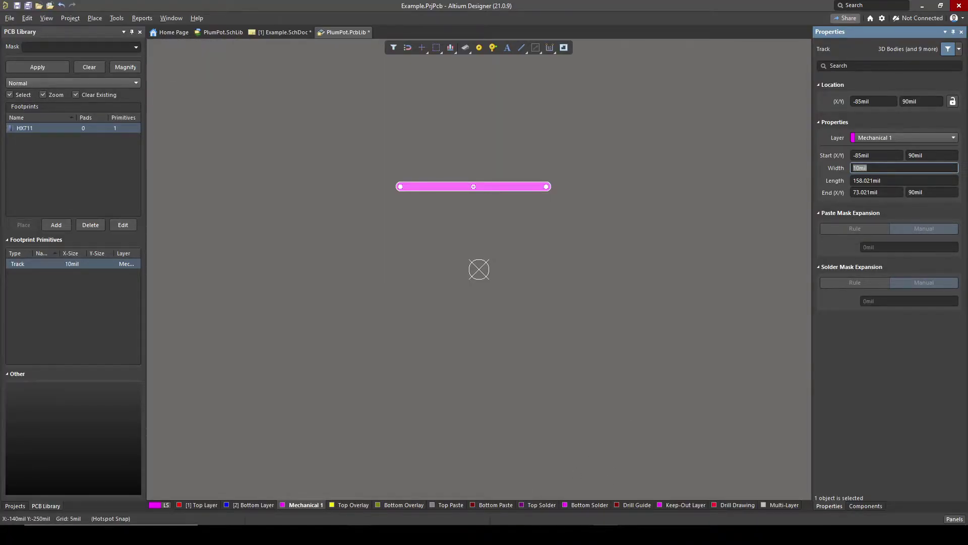
# - Toggle the footprint units from mil to millimetres with Q and reselect the outline track
pyautogui.click(359, 534)
pyautogui.moveTo(459, 483)
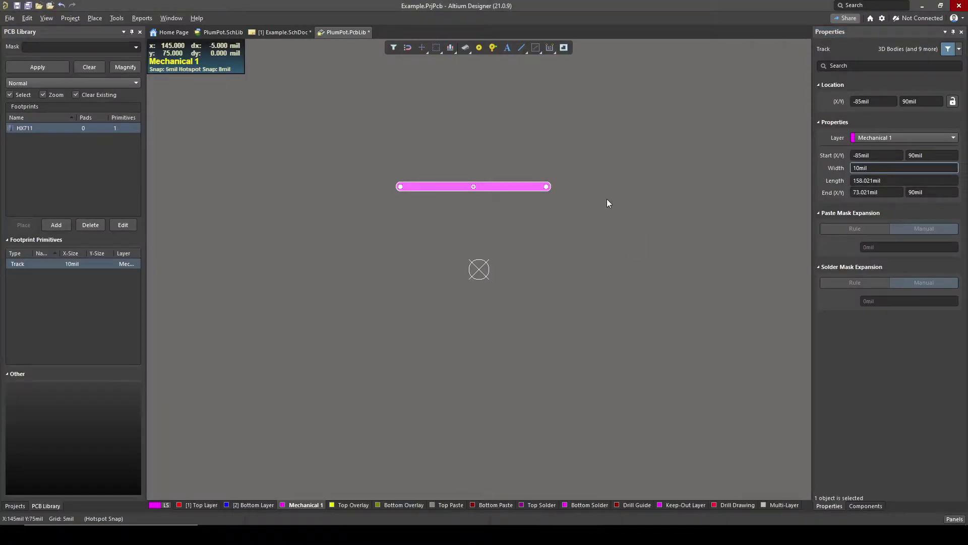
pyautogui.click(606, 199)
pyautogui.click(537, 188)
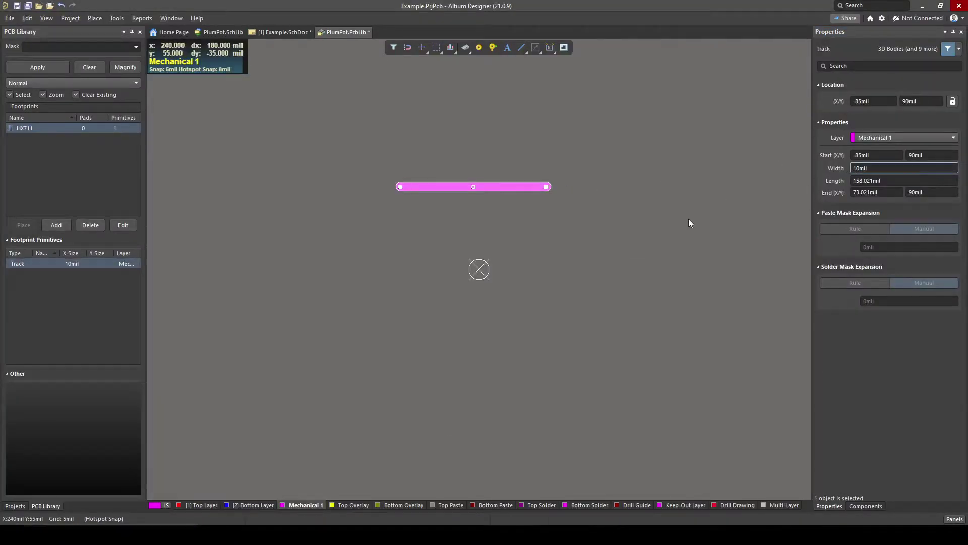
pyautogui.click(660, 224)
pyautogui.press('q')
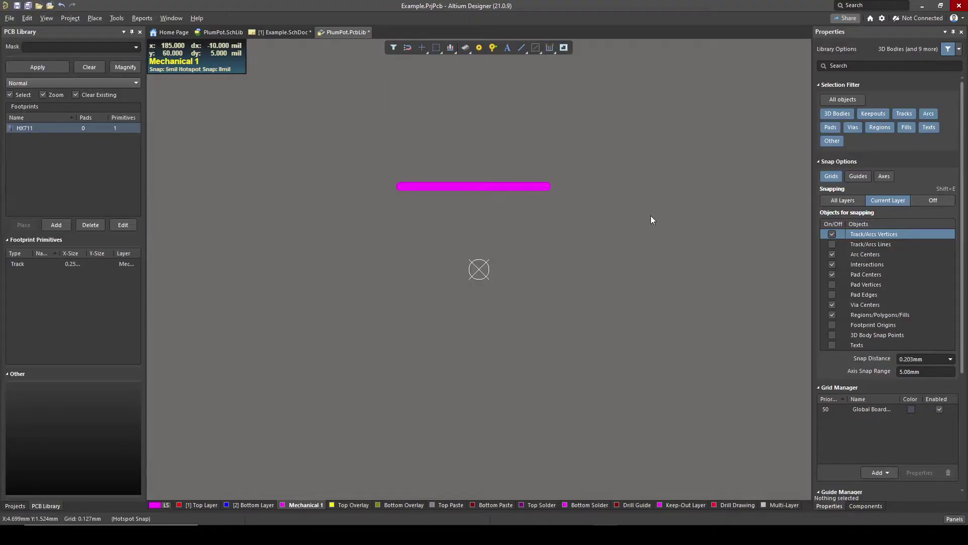
pyautogui.click(535, 187)
# - Draw a vertical Mechanical 1 line down from the track's right end, entering 9.9
pyautogui.click(637, 285)
pyautogui.press('p')
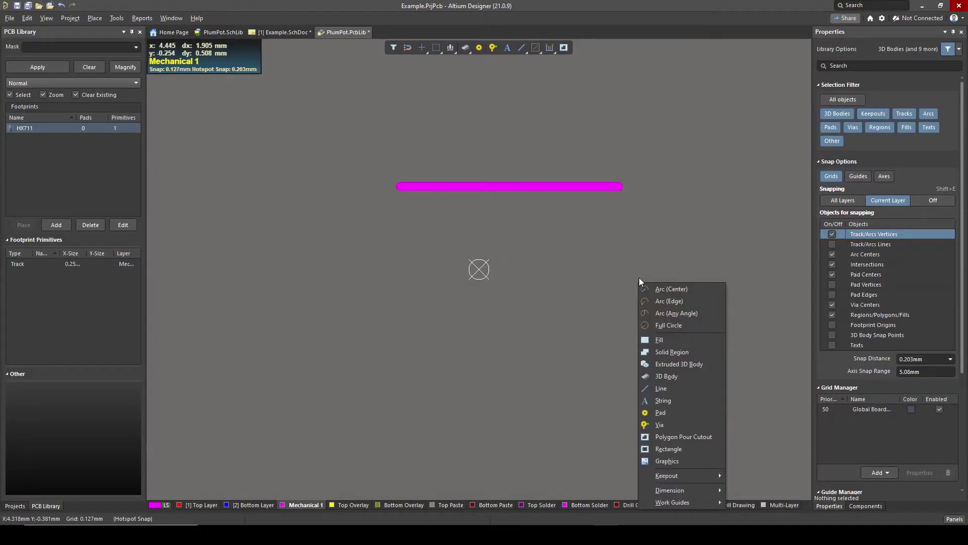
pyautogui.press('l')
pyautogui.click(619, 186)
pyautogui.click(618, 309)
pyautogui.write('9.9')
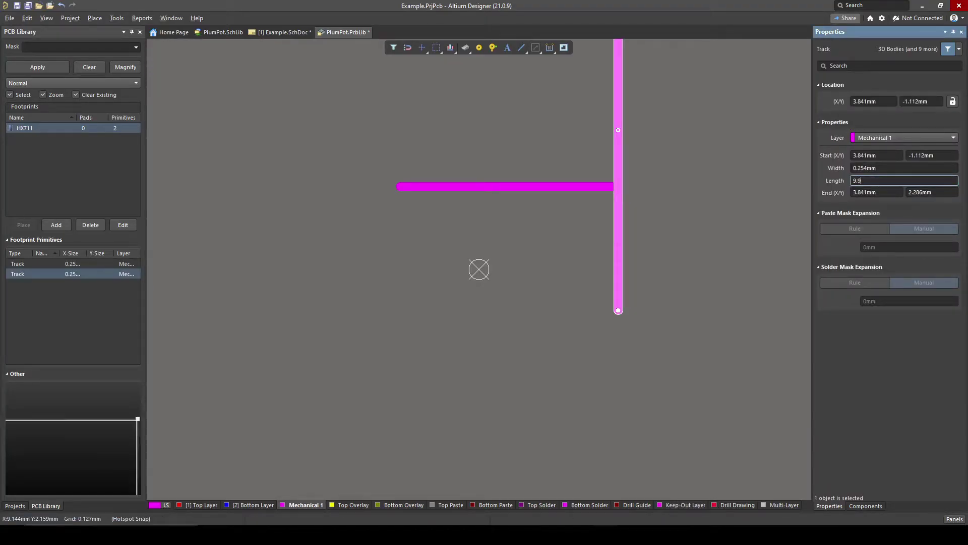
# - Check the package dimensions, then move the four-track outline so the origin sits at its centre
pyautogui.hotkey('alt', 'Tab')
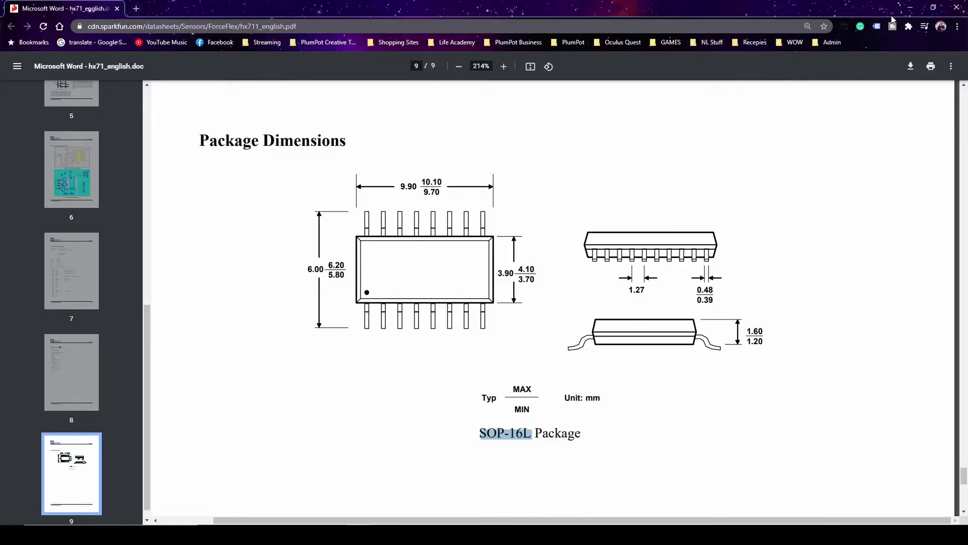
pyautogui.hotkey('alt', 'Tab')
pyautogui.click(505, 195)
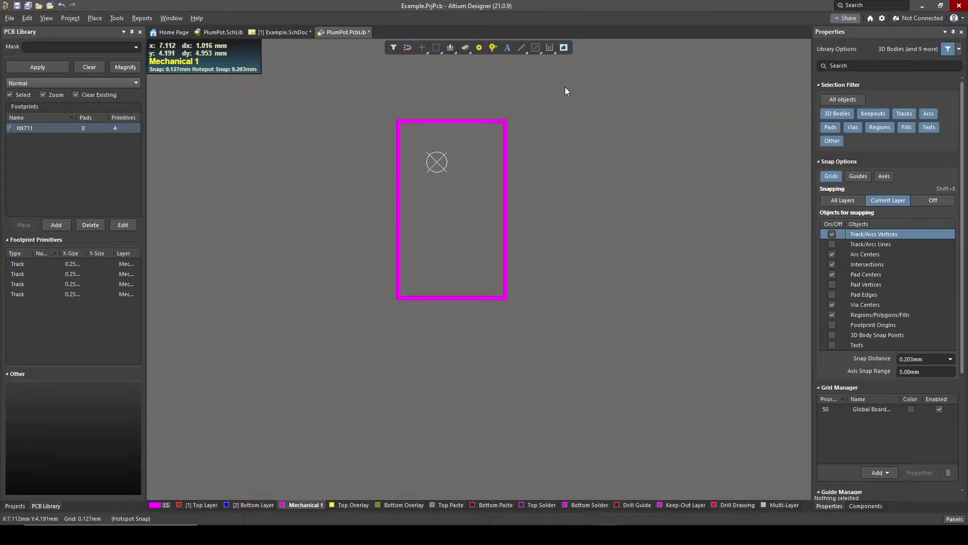
pyautogui.moveTo(565, 92); pyautogui.dragTo(386, 329)
pyautogui.moveTo(428, 297); pyautogui.dragTo(411, 245)
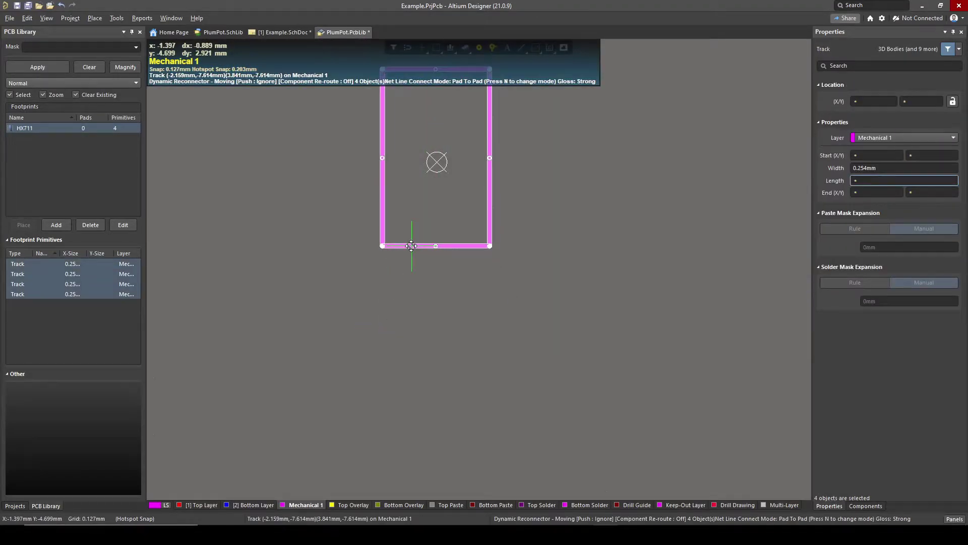
pyautogui.click(412, 245)
pyautogui.keyDown('ctrl'); pyautogui.scroll(-3, 461, 155); pyautogui.keyUp('ctrl')
pyautogui.keyDown('ctrl'); pyautogui.scroll(4, 463, 149); pyautogui.keyUp('ctrl')
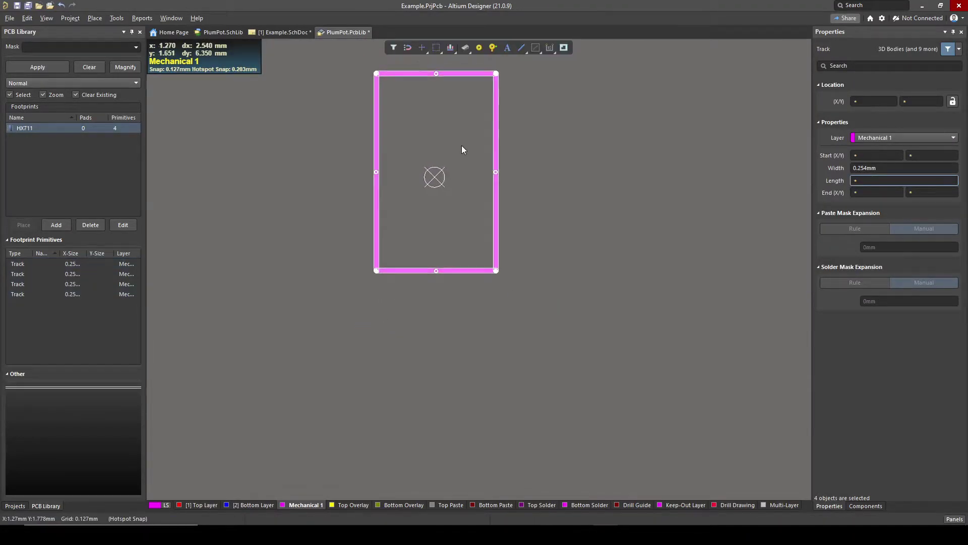
pyautogui.click(561, 242)
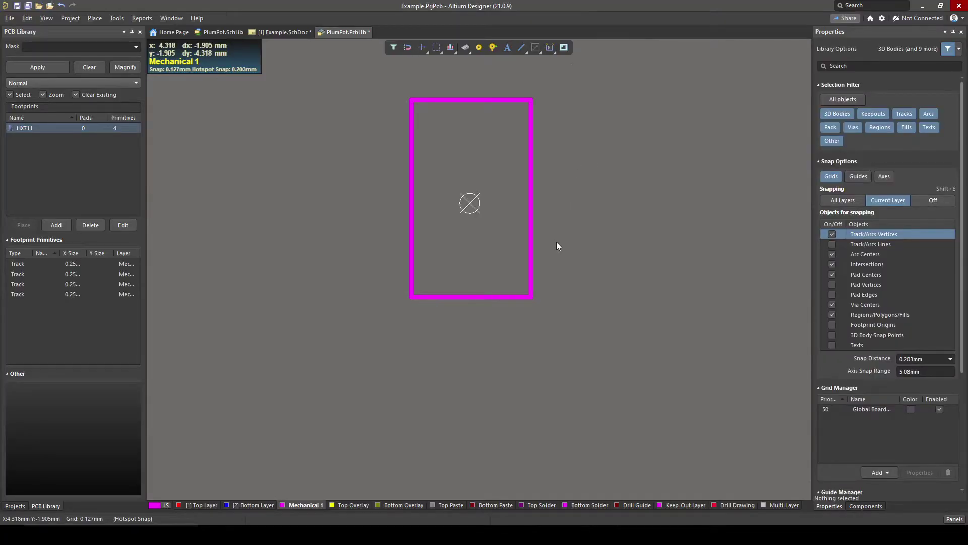
pyautogui.keyDown('ctrl'); pyautogui.scroll(2, 465, 216); pyautogui.keyUp('ctrl')
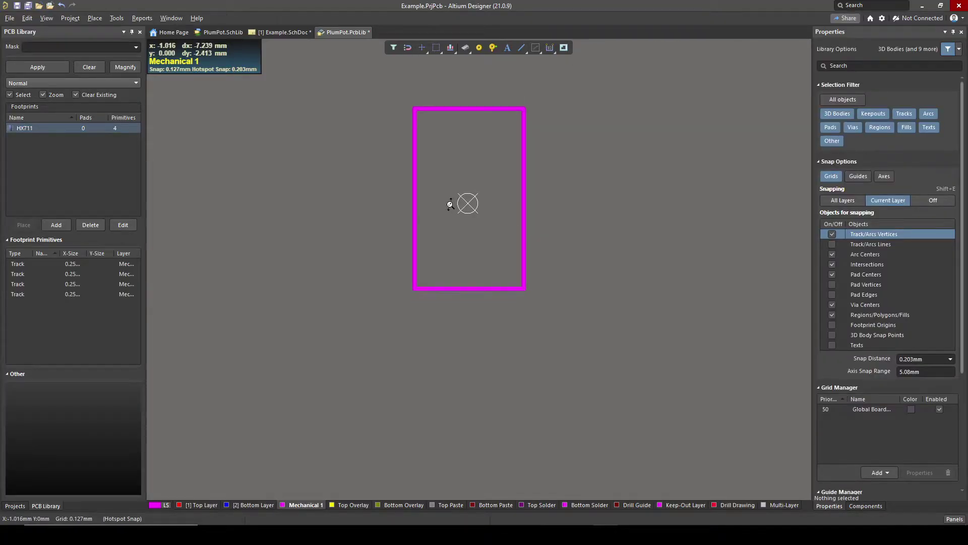
pyautogui.keyDown('ctrl'); pyautogui.scroll(-1, 465, 214); pyautogui.keyUp('ctrl')
# - Scroll the PCB library canvas over the HX711 footprint's rectangular outline
pyautogui.scroll(1, 483, 237)
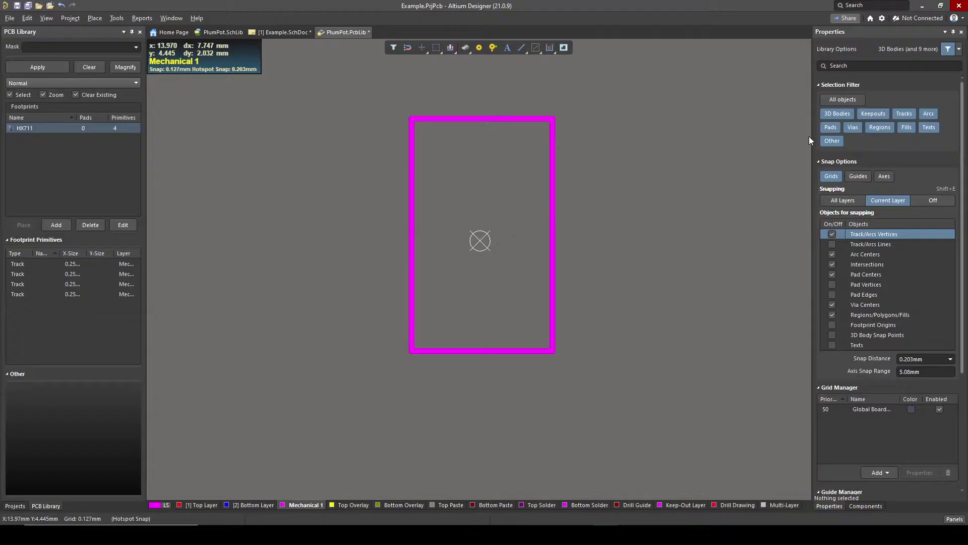
# - Place pad 7 just left of the outline's top-left corner
pyautogui.press('p')
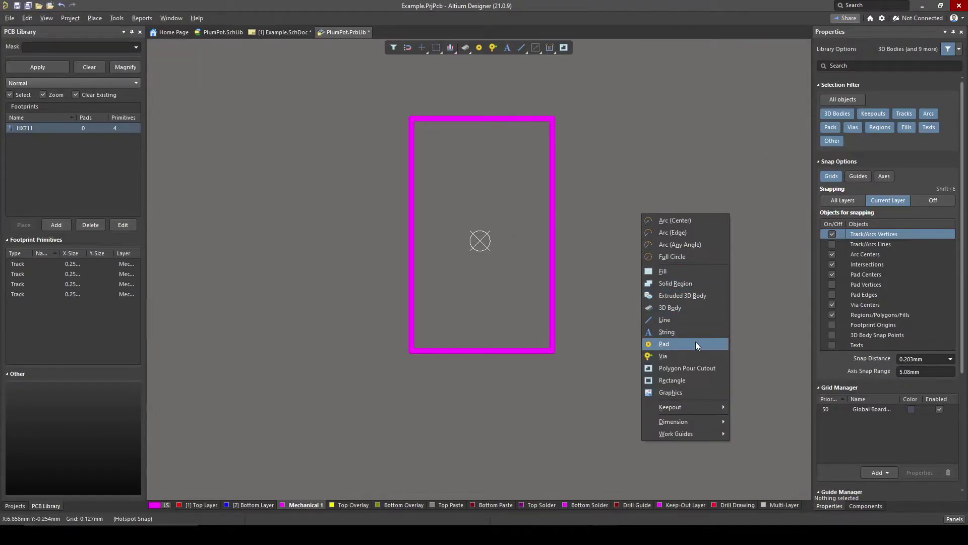
pyautogui.click(664, 344)
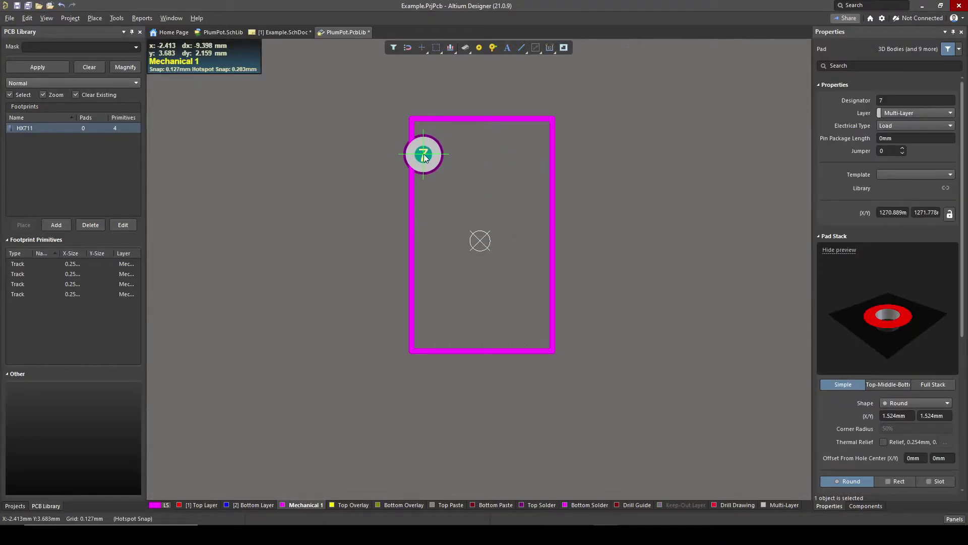
pyautogui.click(393, 153)
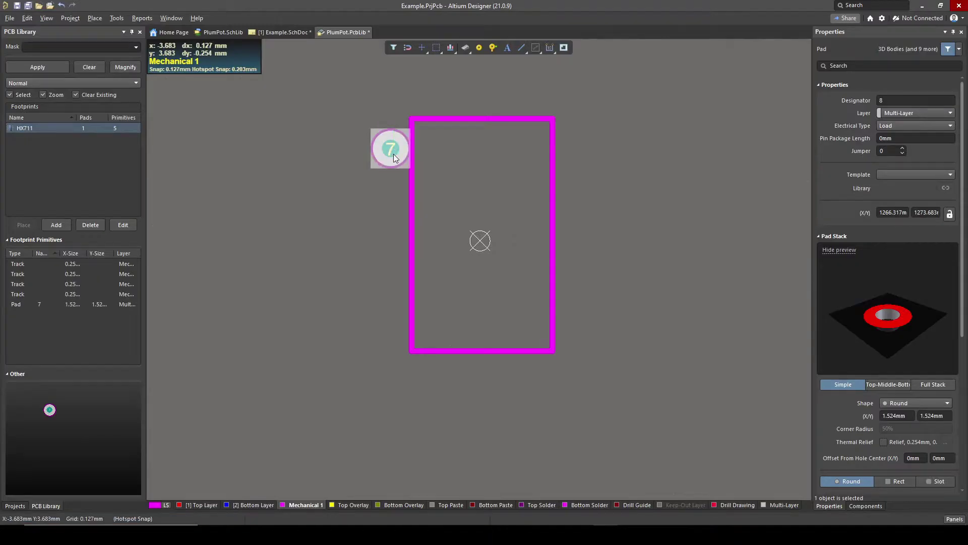
pyautogui.rightClick(392, 150)
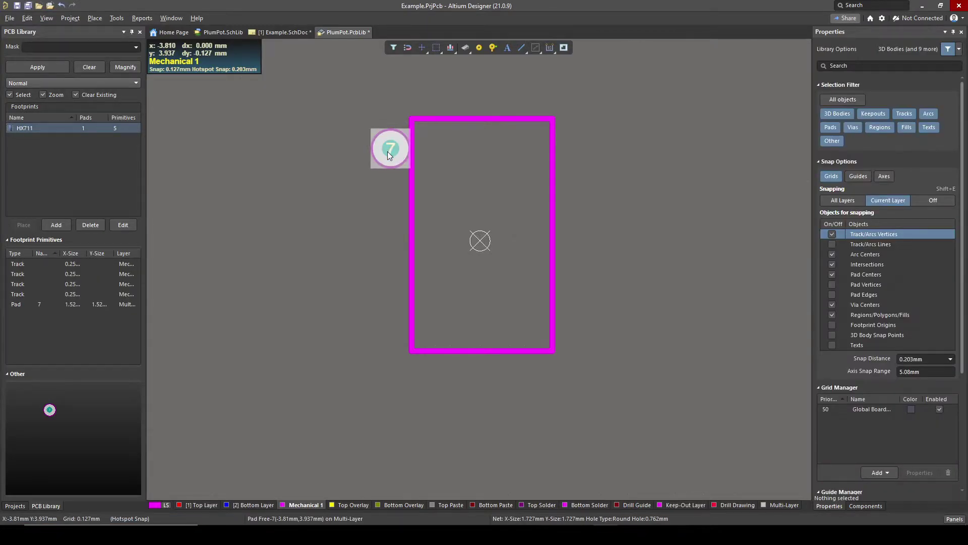
# - Put pad 7 on the Top Layer with a Rectangular shape
pyautogui.click(389, 152)
pyautogui.click(914, 113)
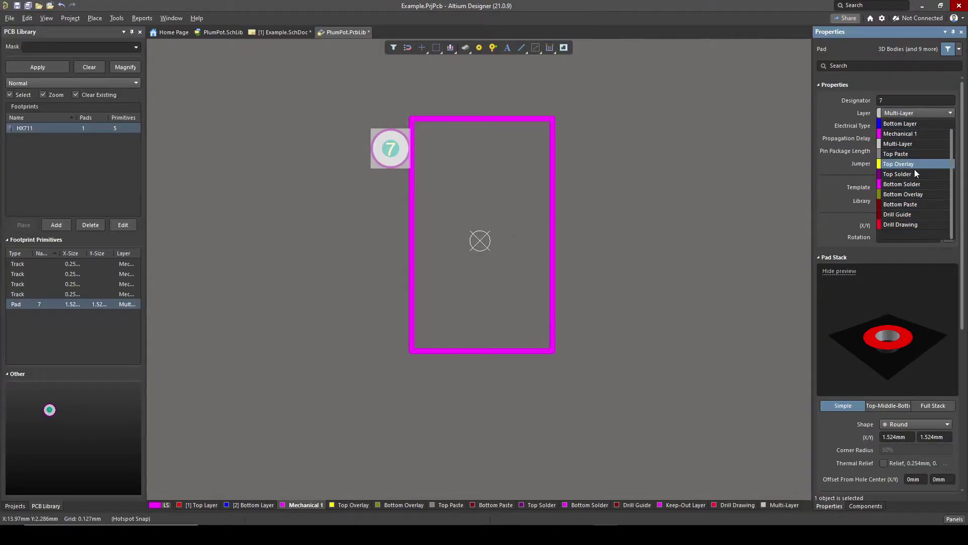
pyautogui.scroll(1, 916, 177)
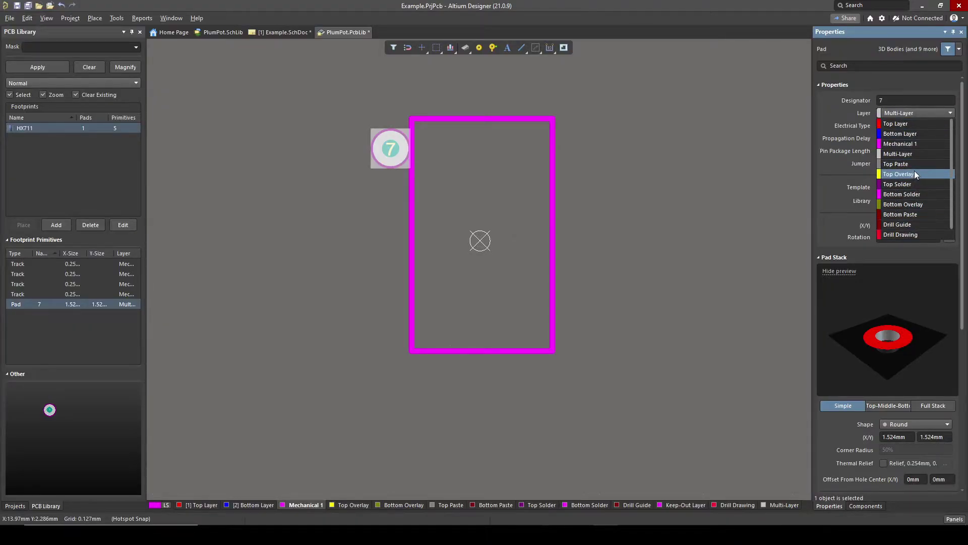
pyautogui.click(908, 123)
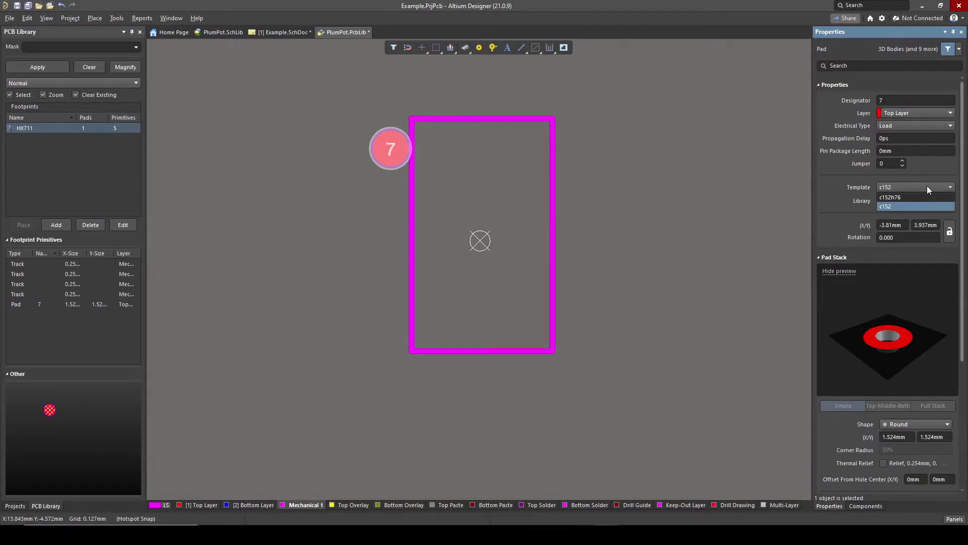
pyautogui.click(915, 206)
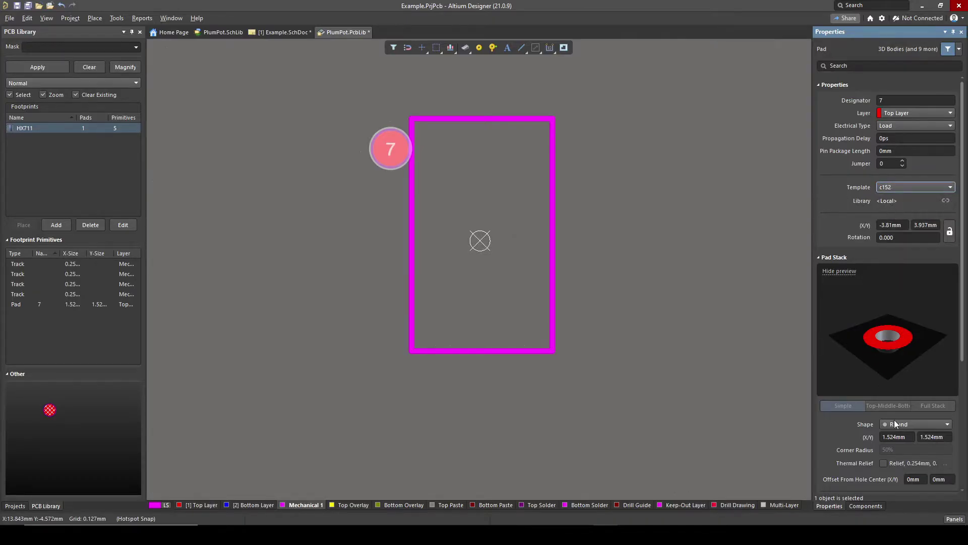
pyautogui.click(909, 426)
pyautogui.click(919, 445)
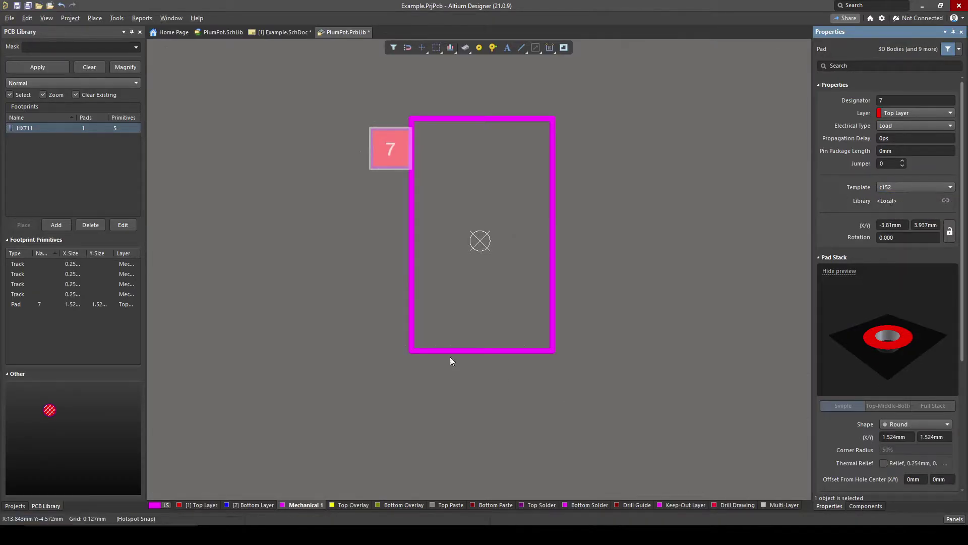
pyautogui.click(328, 231)
pyautogui.click(377, 158)
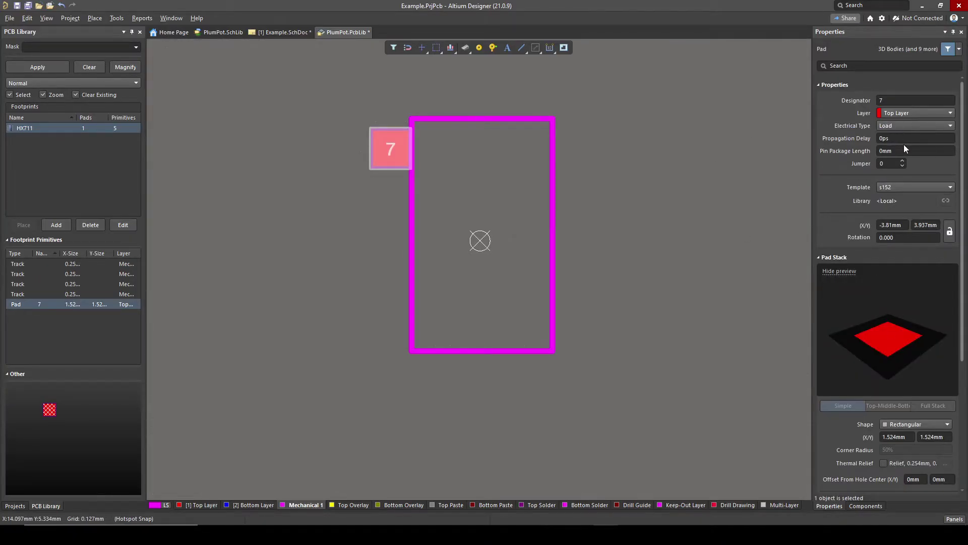
# - Size pad 7 to 1.1 mm by 0.76 mm
pyautogui.click(898, 437)
pyautogui.write('1.1')
pyautogui.press('Return')
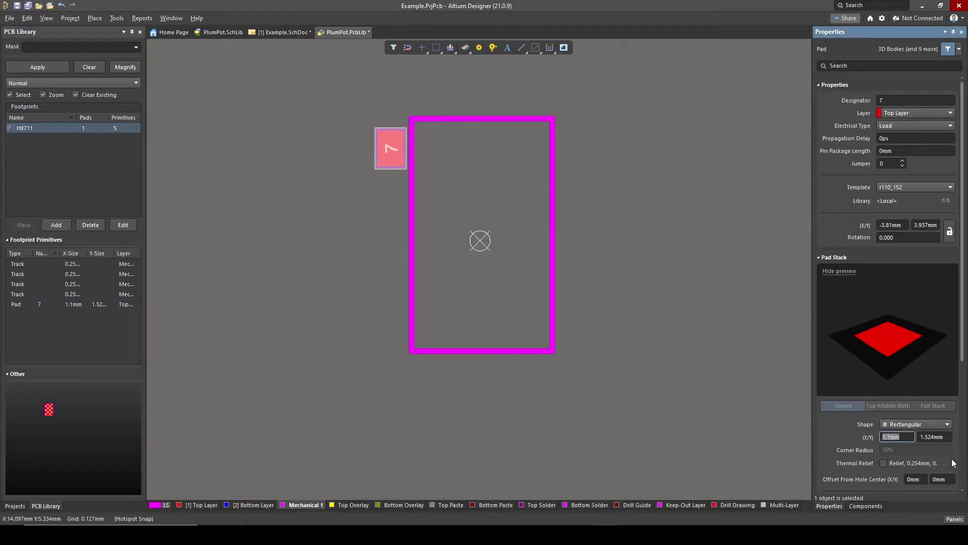
pyautogui.click(945, 436)
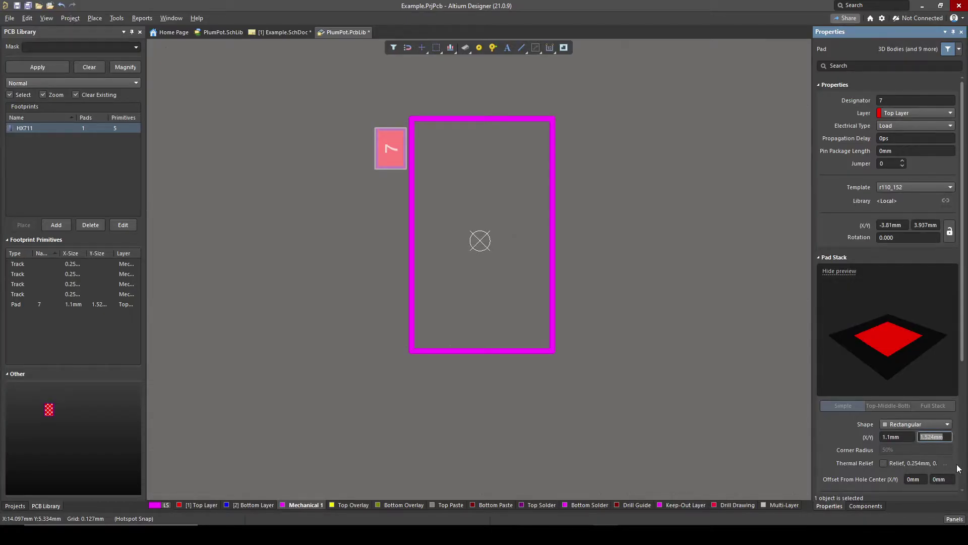
pyautogui.write('0.76')
pyautogui.press('Return')
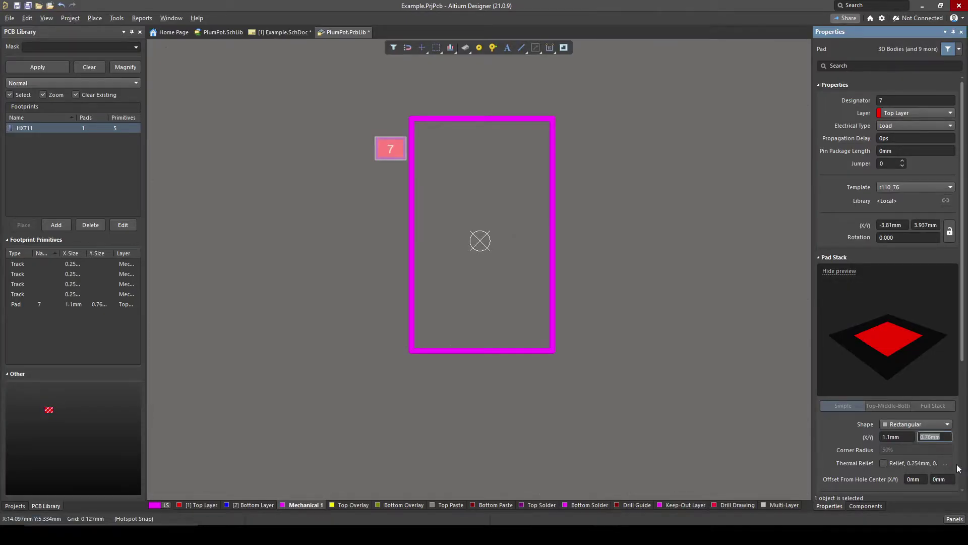
# - Drag pad 7 onto the outline's top-left corner
pyautogui.click(379, 186)
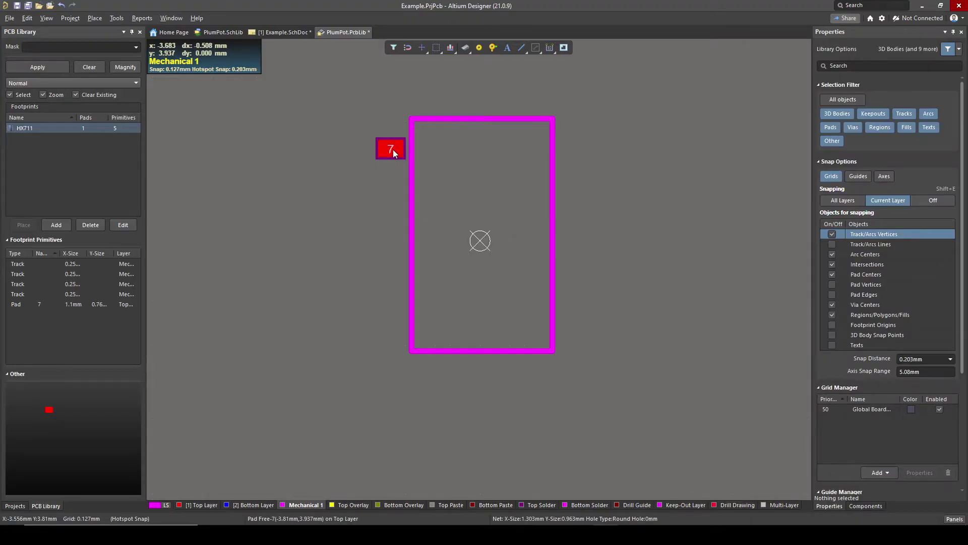
pyautogui.click(391, 149)
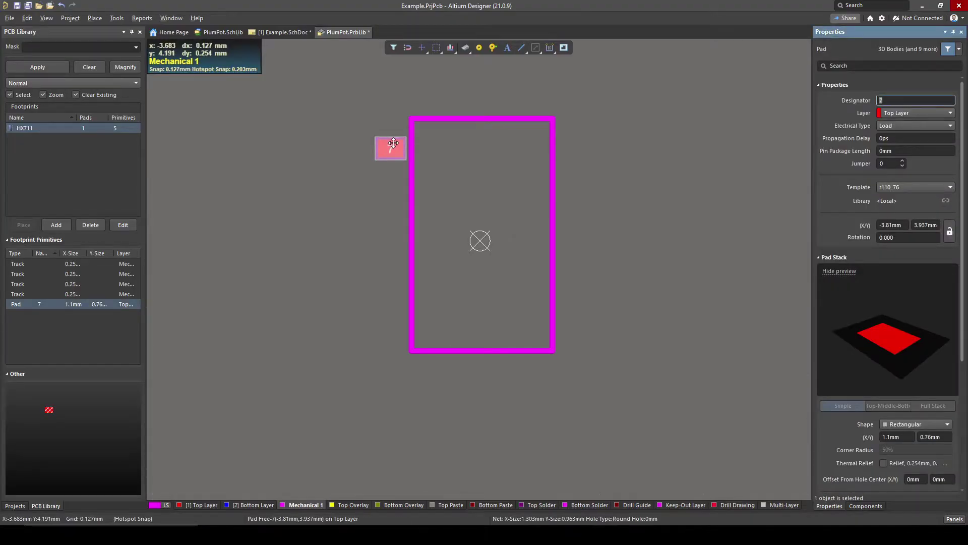
pyautogui.moveTo(403, 138); pyautogui.dragTo(400, 139)
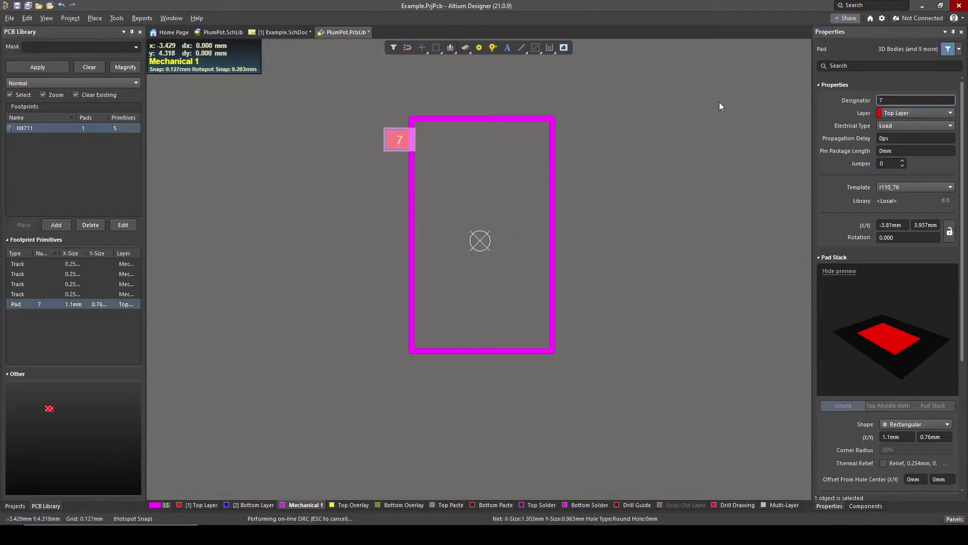
pyautogui.click(881, 100)
# - Compare against the HX7111 pin layout in Example.SchDoc and the PlumPot.PcbLib footprint
pyautogui.click(284, 32)
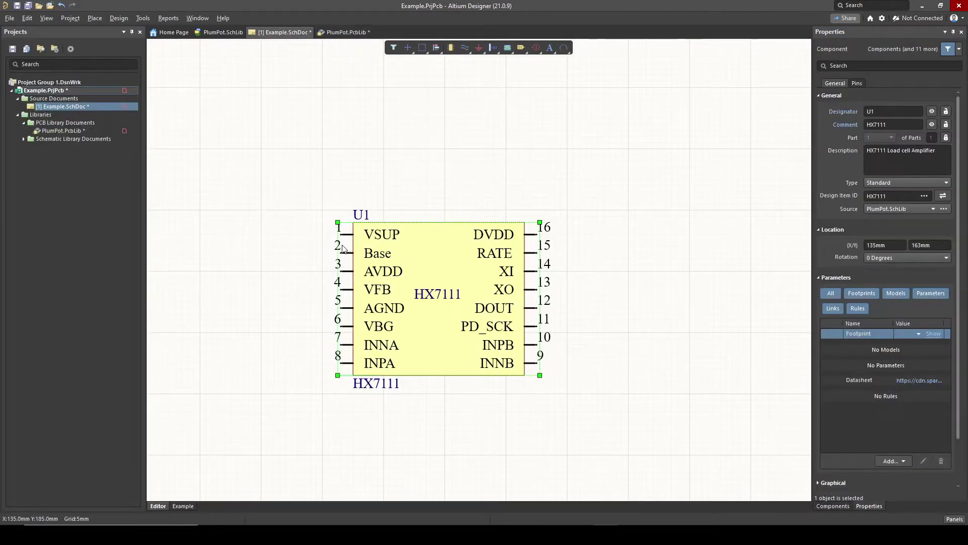
pyautogui.click(279, 209)
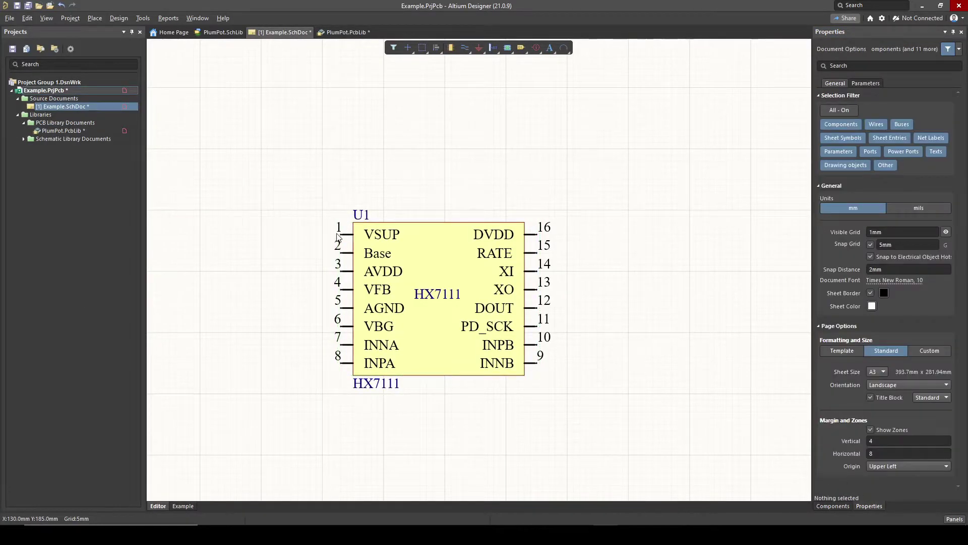
pyautogui.click(347, 33)
pyautogui.click(295, 32)
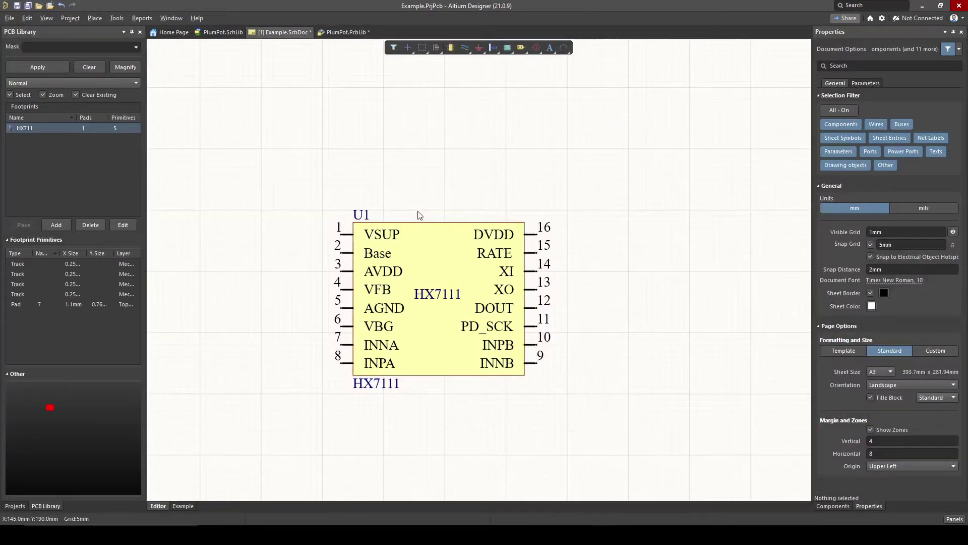
# - Renumber the first pad from 7 to 1
pyautogui.click(347, 32)
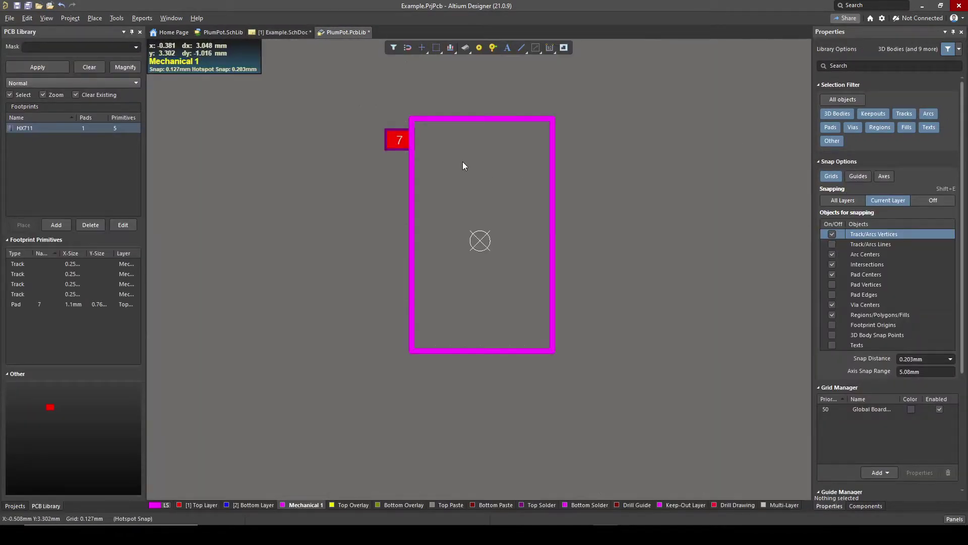
pyautogui.click(395, 140)
pyautogui.click(877, 100)
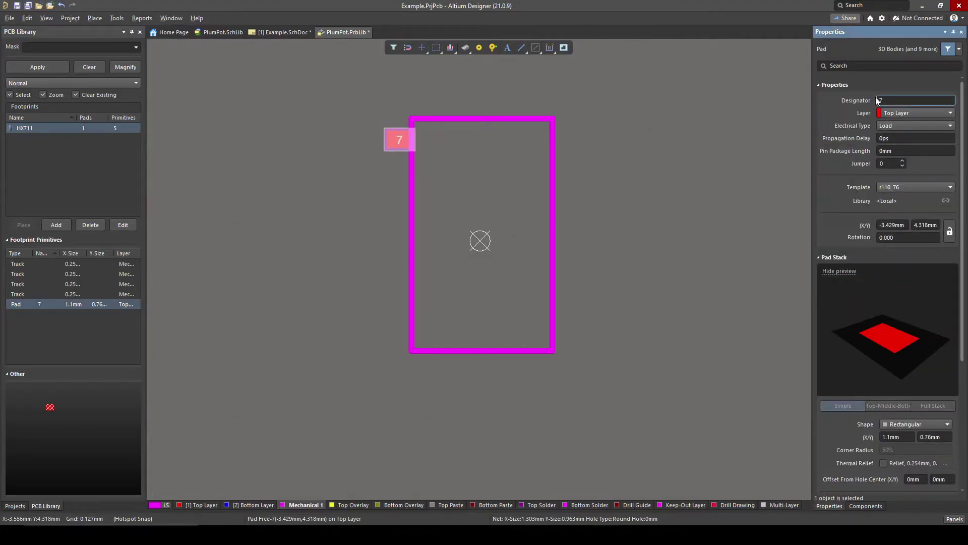
pyautogui.write('1')
pyautogui.press('Return')
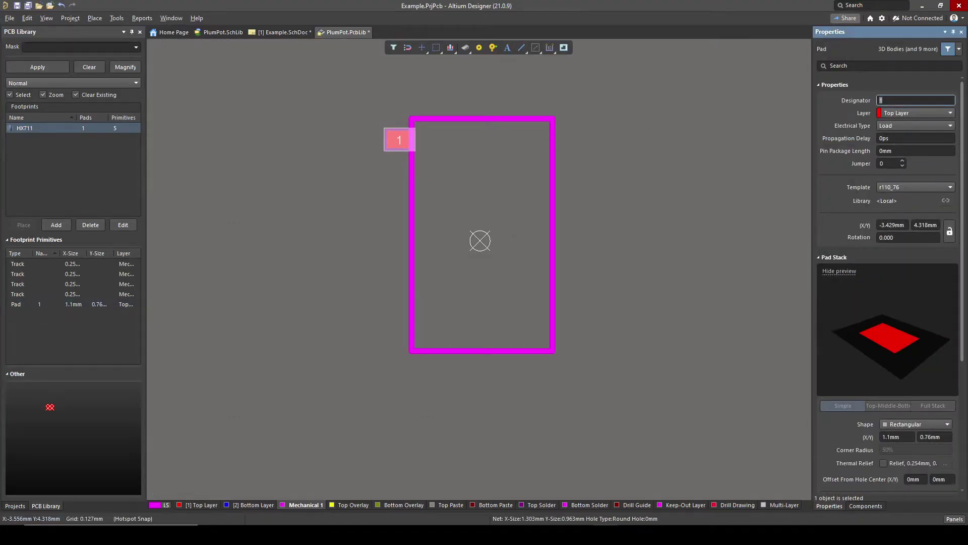
# - Move pad 1 down the left edge and place further pads below it
pyautogui.click(303, 186)
pyautogui.moveTo(389, 144); pyautogui.dragTo(367, 198)
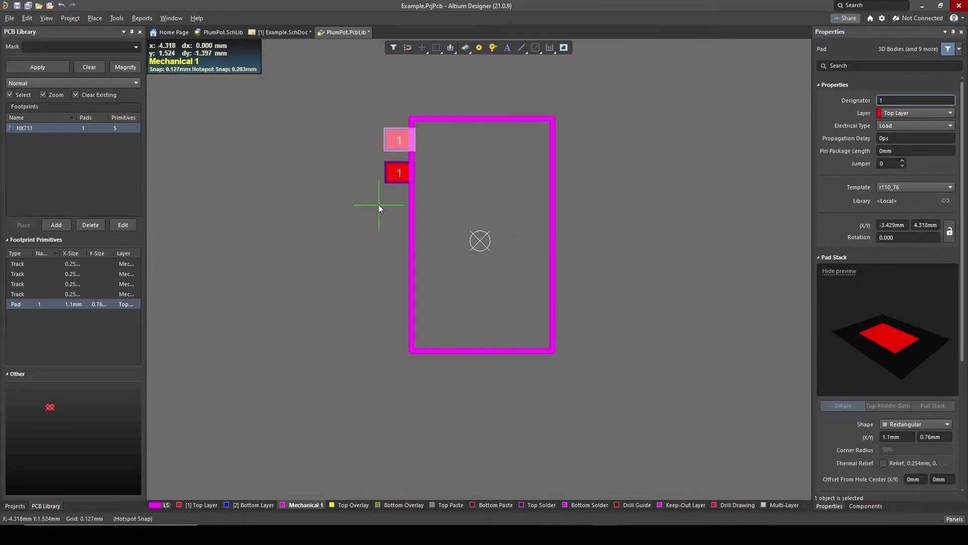
pyautogui.click(379, 204)
pyautogui.click(377, 239)
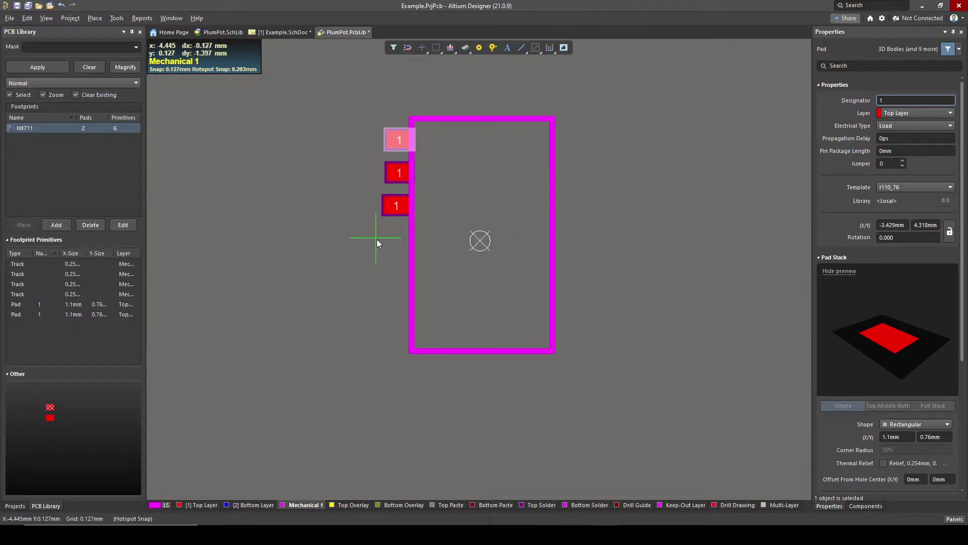
pyautogui.click(376, 273)
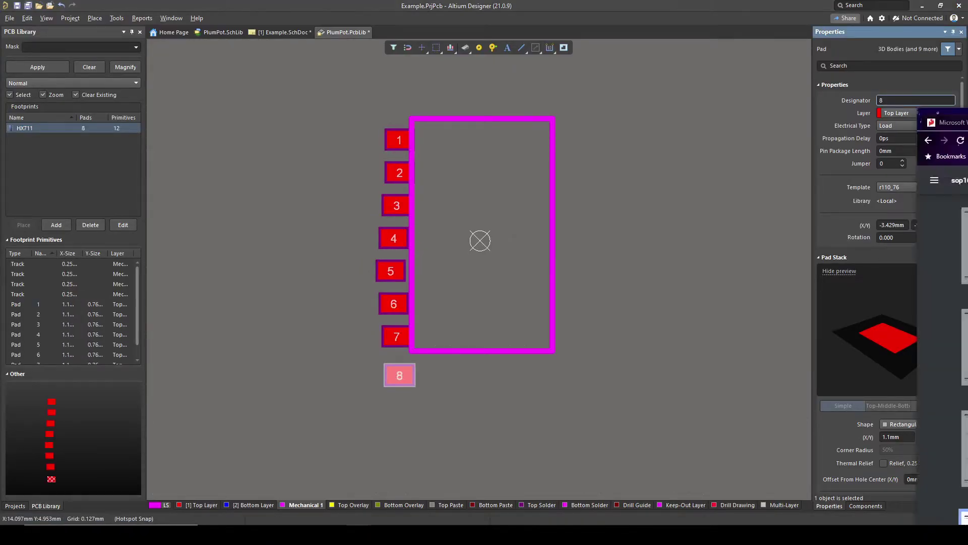
# - Check pad spacing in the SOP-16 datasheet, then select pad 1 again
pyautogui.moveTo(967, 121); pyautogui.dragTo(392, 125)
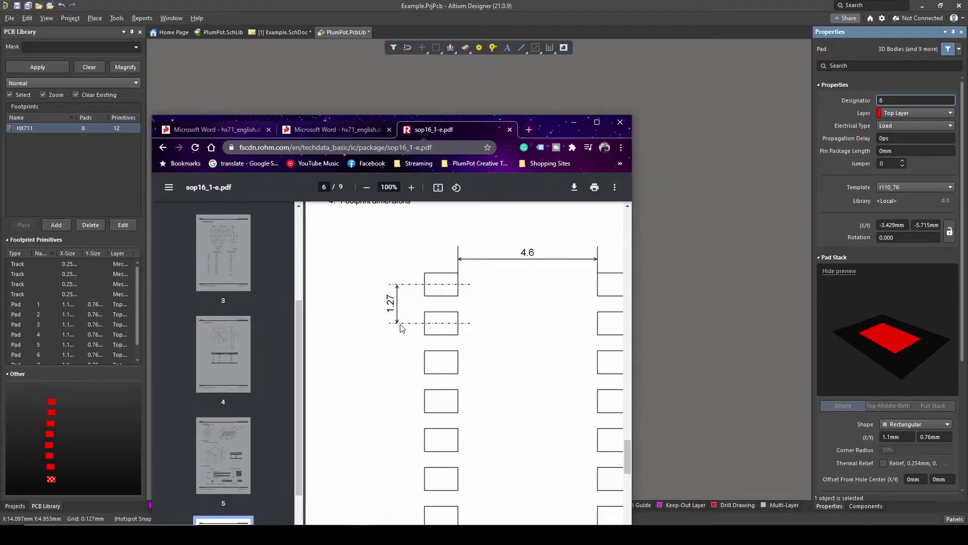
pyautogui.click(573, 124)
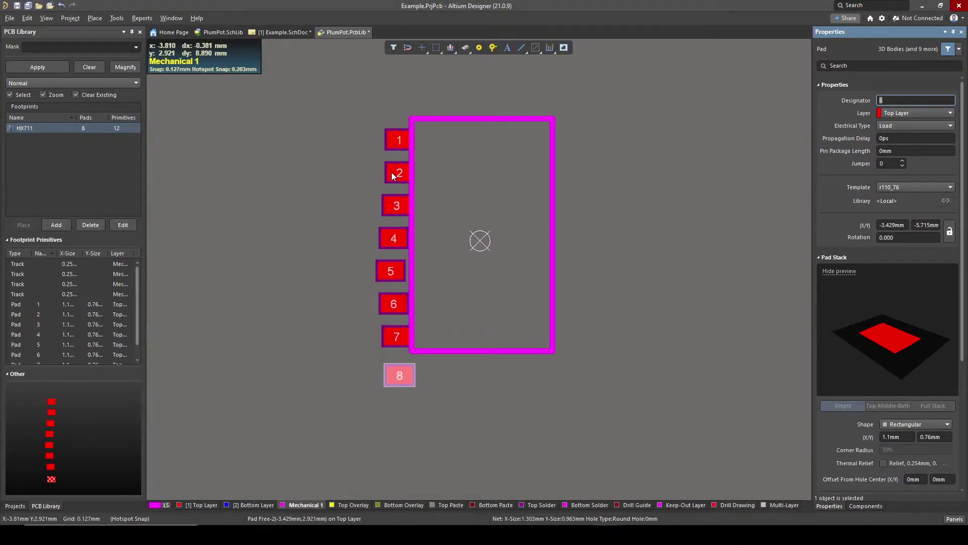
pyautogui.click(398, 141)
pyautogui.keyDown('ctrl'); pyautogui.scroll(-1, 452, 169); pyautogui.keyUp('ctrl')
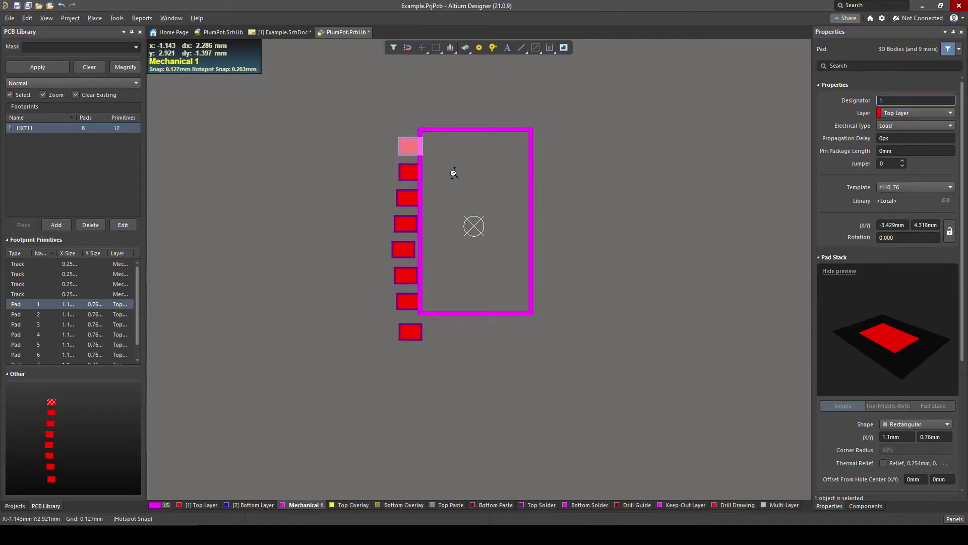
pyautogui.keyDown('ctrl'); pyautogui.scroll(2, 453, 172); pyautogui.keyUp('ctrl')
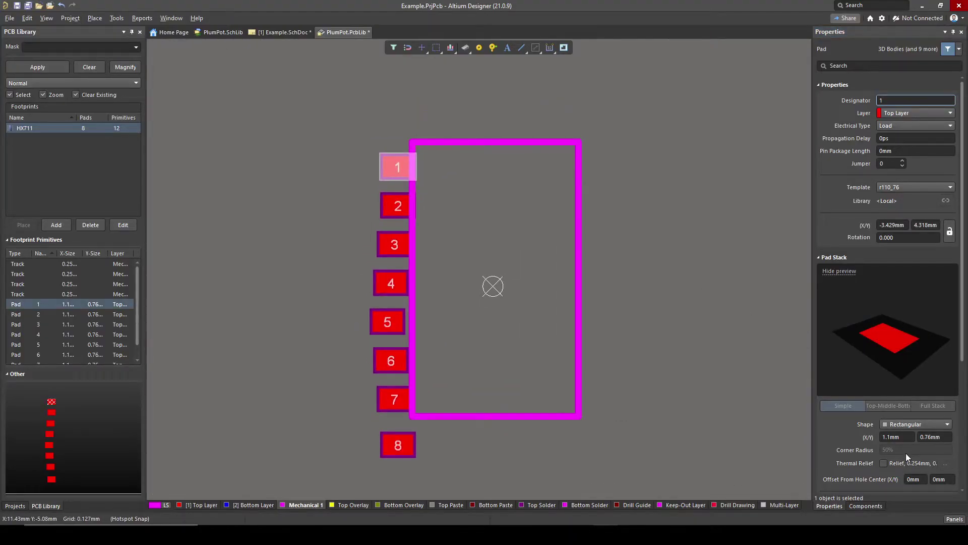
# - Set X to -3.5 mm for pad 1 and for pads 2–8
pyautogui.click(907, 225)
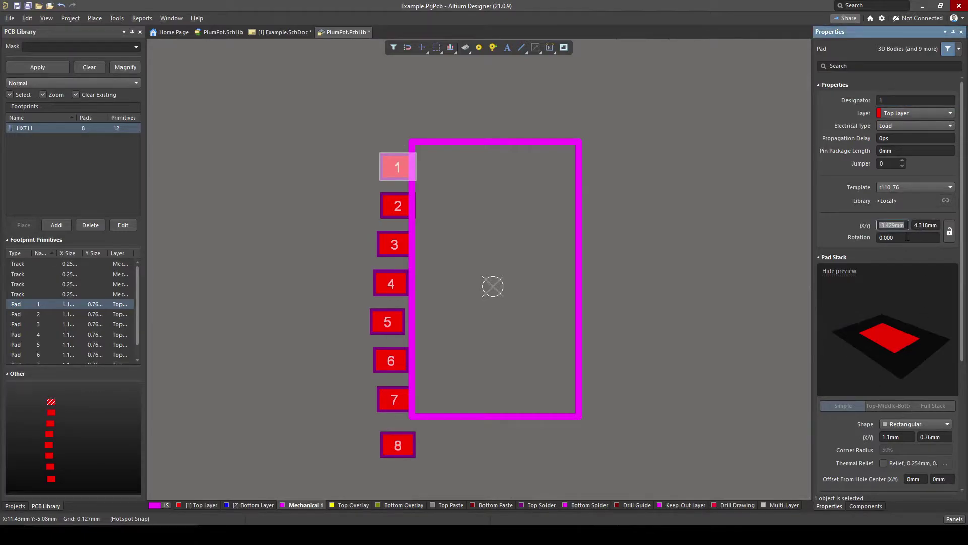
pyautogui.write('3.5')
pyautogui.press('Return')
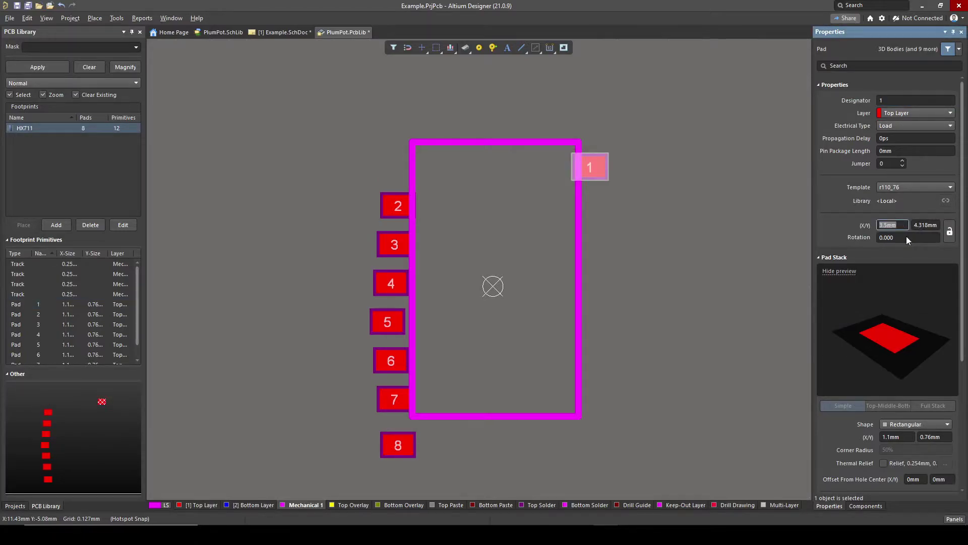
pyautogui.write('-3.5')
pyautogui.press('Return')
pyautogui.moveTo(394, 464); pyautogui.dragTo(346, 208)
pyautogui.click(893, 225)
pyautogui.write('-3.5')
pyautogui.press('Return')
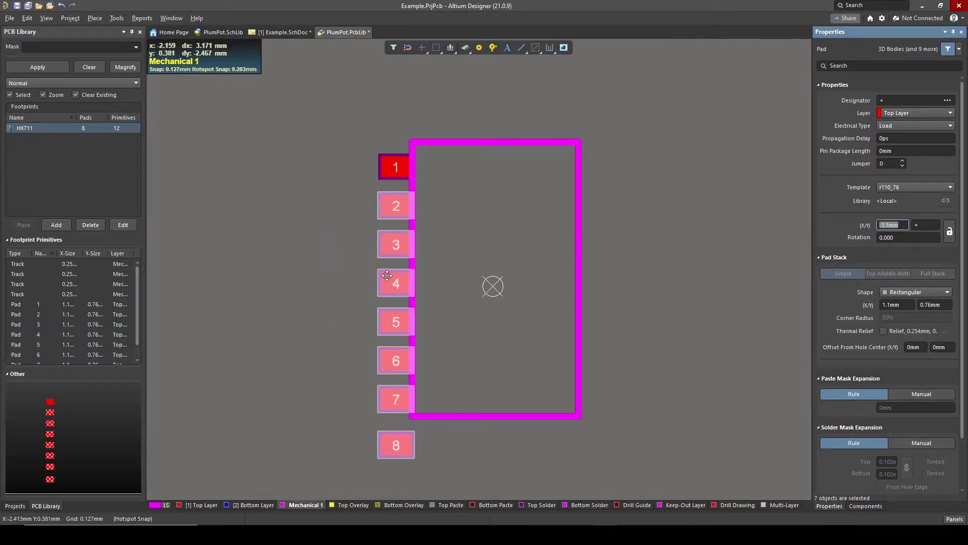
# - Move pad 1 to Y 4 mm and drag pads 3–8 further left
pyautogui.click(395, 168)
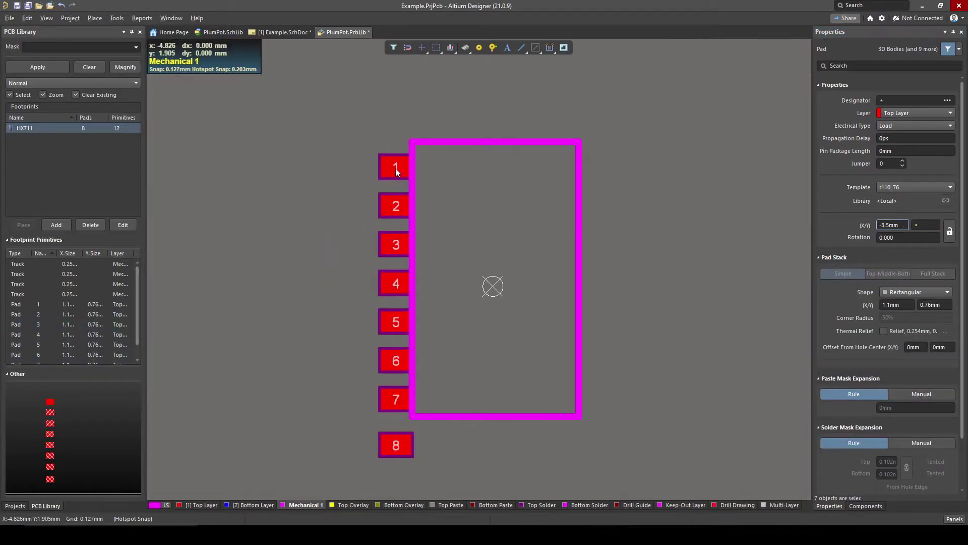
pyautogui.click(925, 225)
pyautogui.write('4')
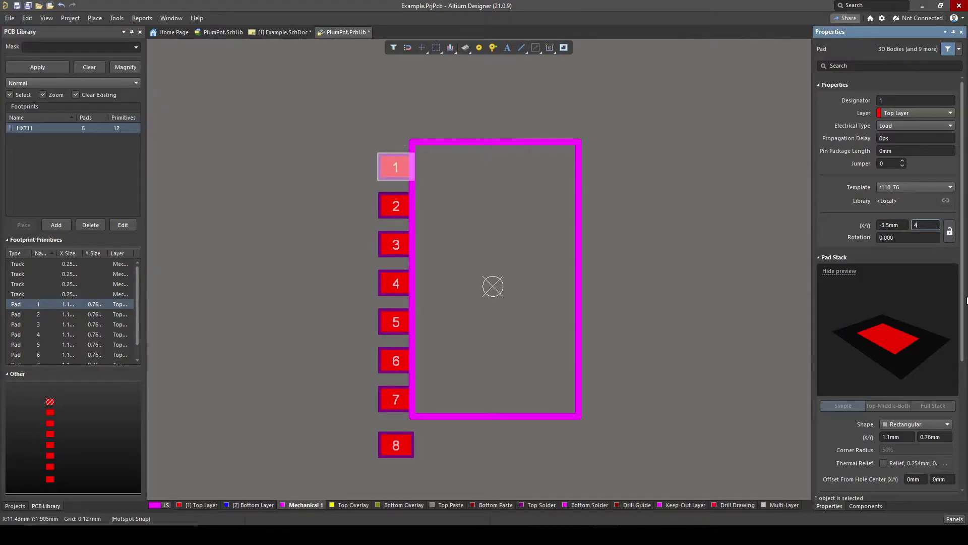
pyautogui.press('Return')
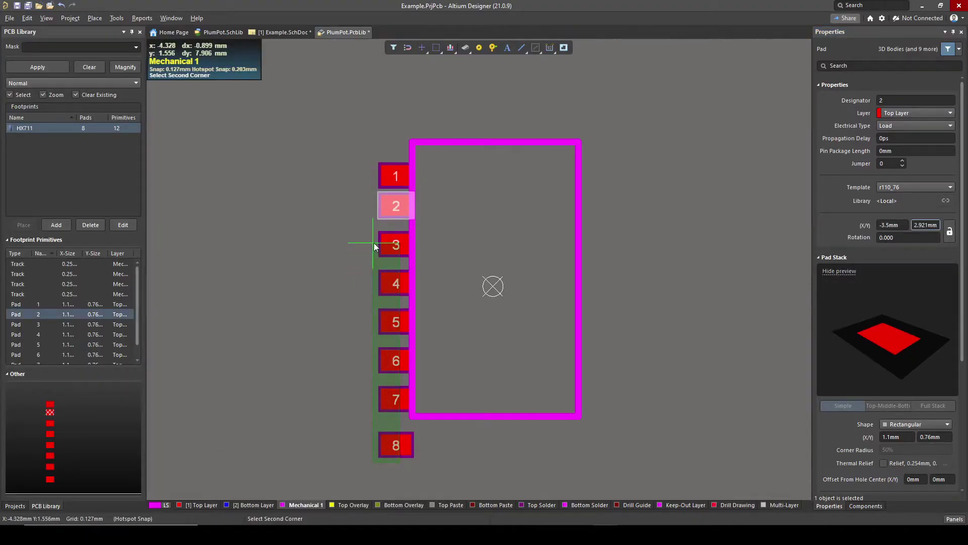
pyautogui.moveTo(356, 225); pyautogui.dragTo(419, 466)
pyautogui.moveTo(396, 241); pyautogui.dragTo(294, 240)
pyautogui.click(385, 203)
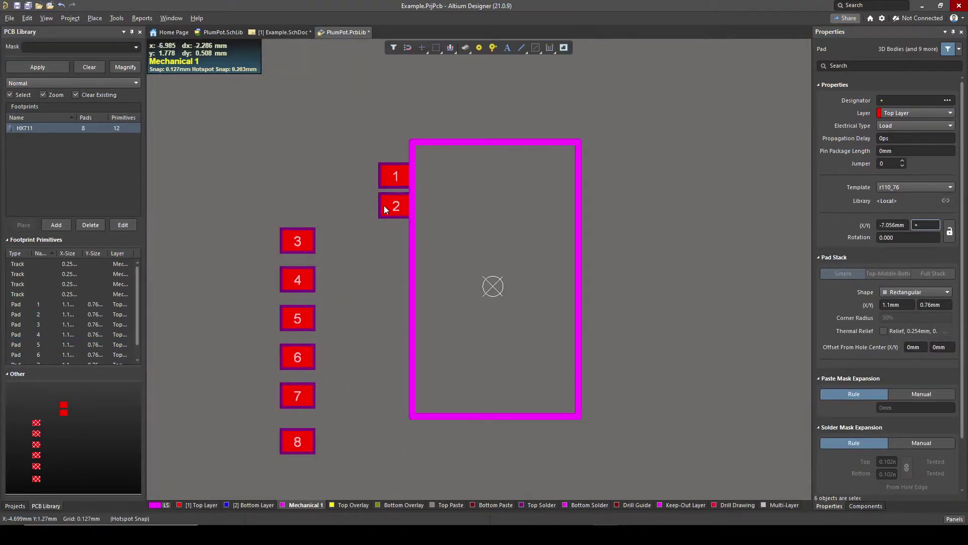
pyautogui.click(384, 177)
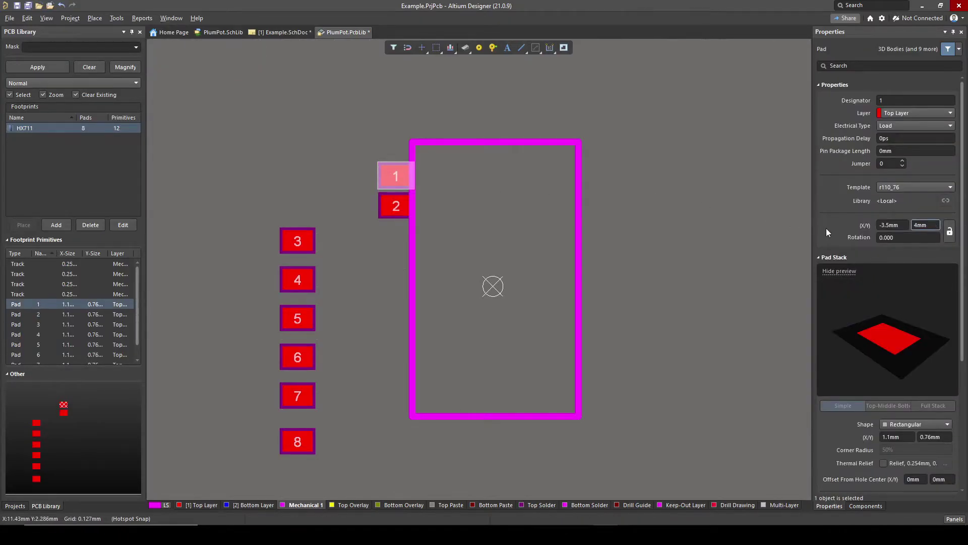
# - Set the footprint reference origin onto pad 1
pyautogui.click(397, 256)
pyautogui.keyDown('ctrl'); pyautogui.scroll(1, 431, 234); pyautogui.keyUp('ctrl')
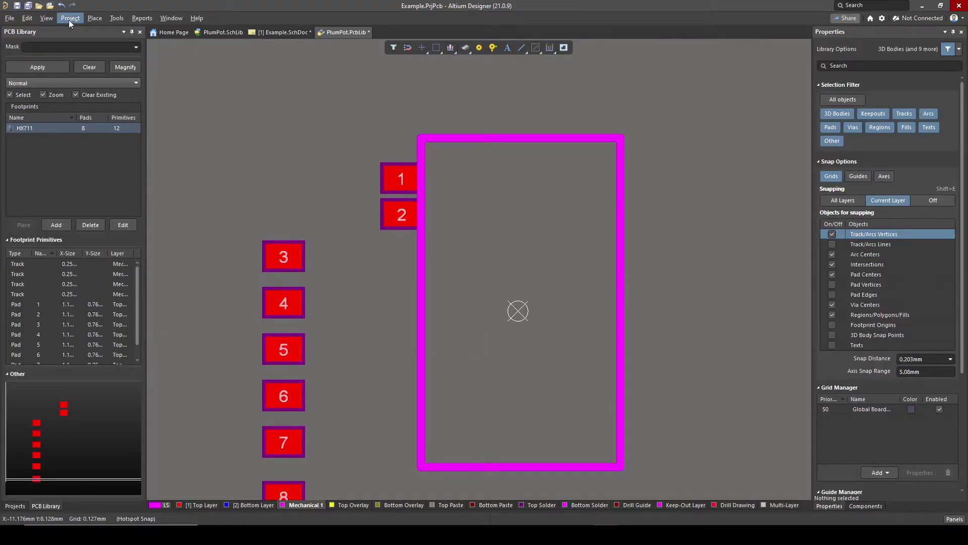
pyautogui.click(26, 19)
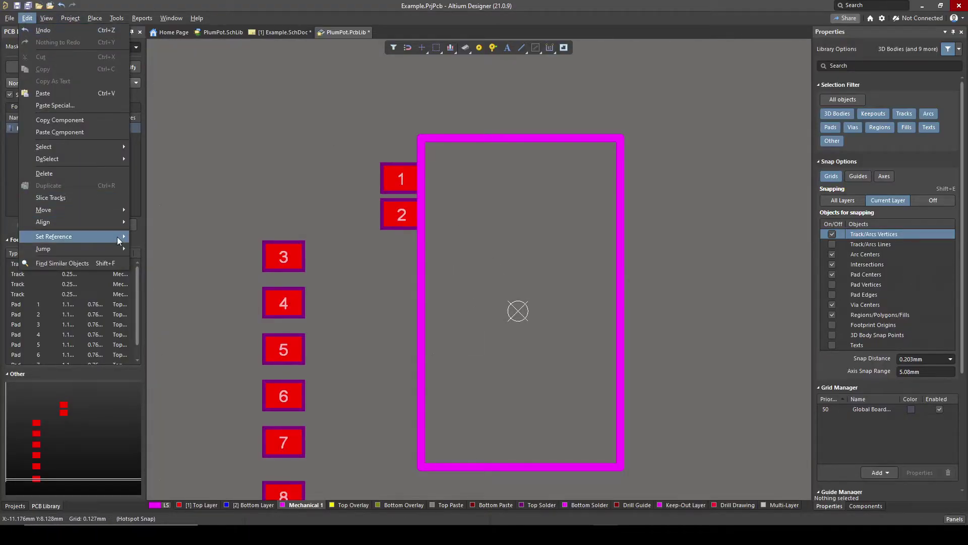
pyautogui.moveTo(117, 237)
pyautogui.click(164, 250)
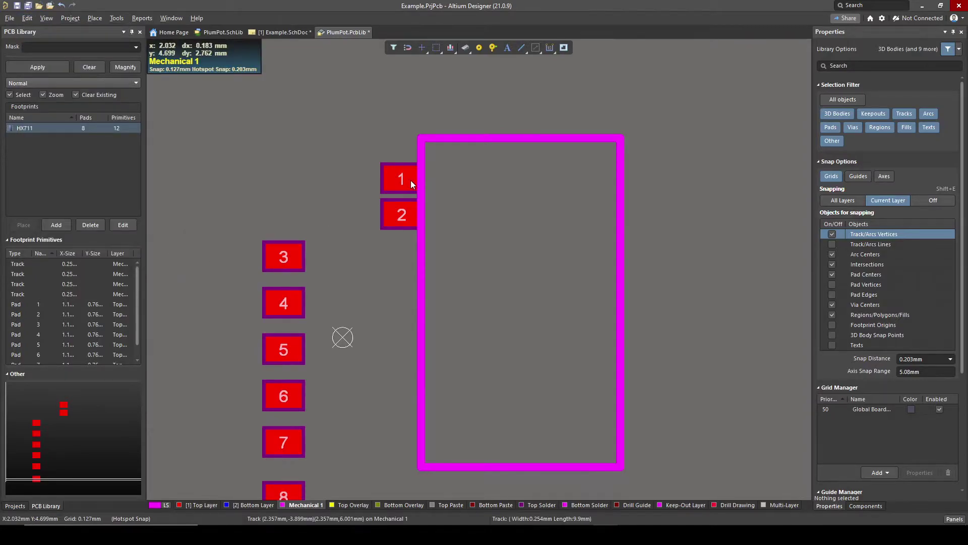
pyautogui.click(45, 19)
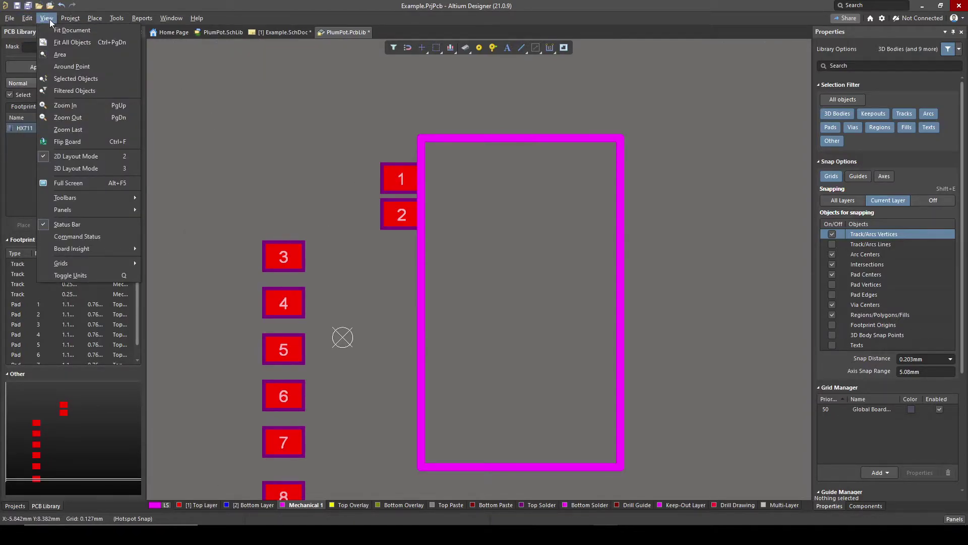
pyautogui.moveTo(30, 19)
pyautogui.moveTo(98, 240)
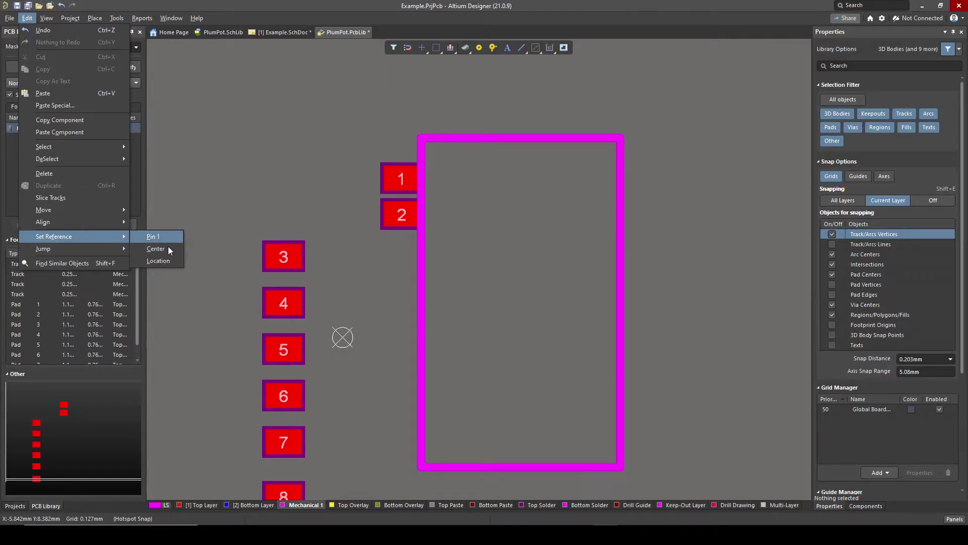
pyautogui.click(167, 260)
pyautogui.keyDown('ctrl'); pyautogui.scroll(3, 403, 177); pyautogui.keyUp('ctrl')
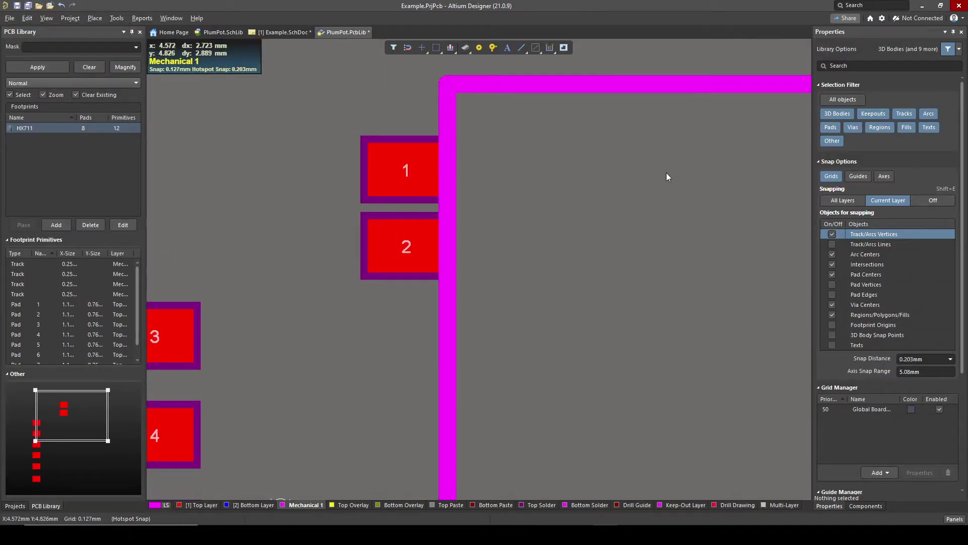
pyautogui.click(849, 202)
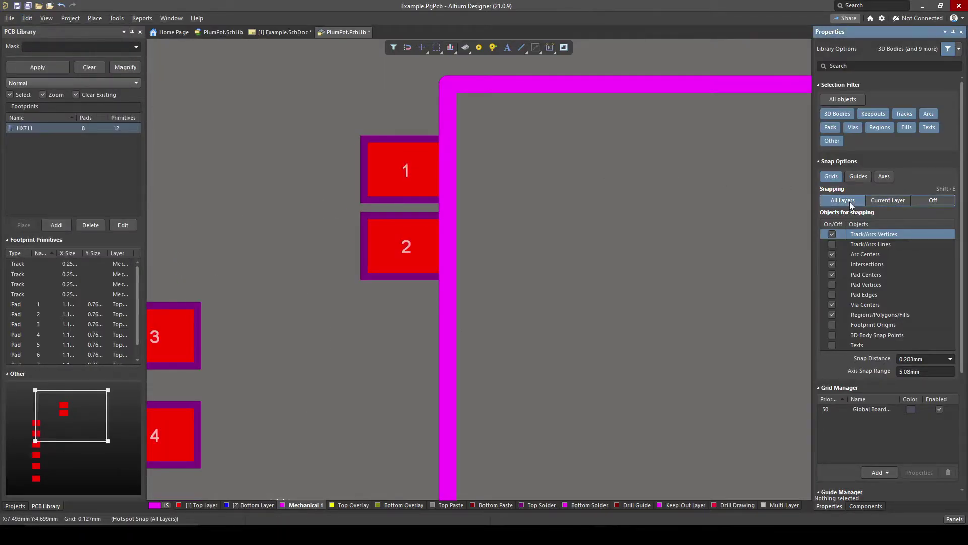
# - Move pad 2 to Y -1.27 mm, directly below pad 1
pyautogui.click(395, 258)
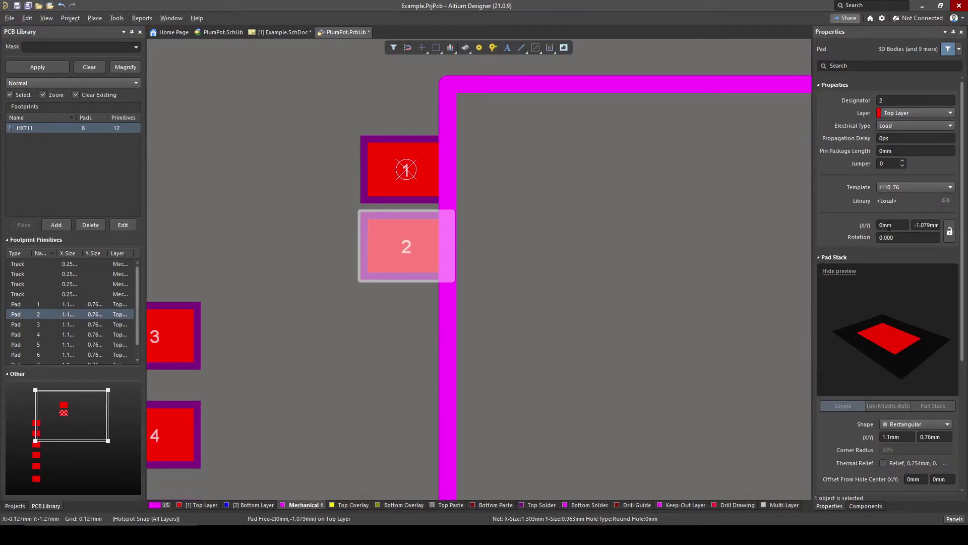
pyautogui.click(926, 226)
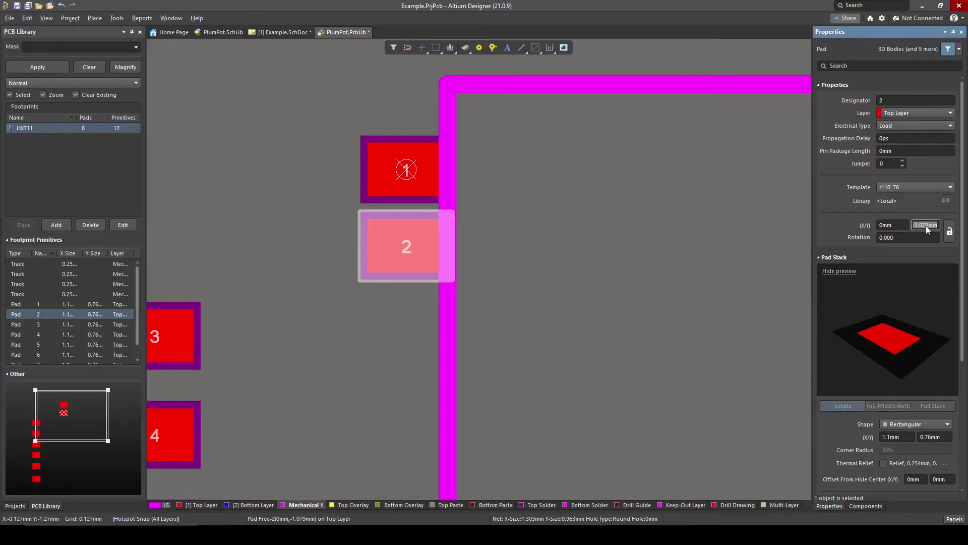
pyautogui.write('-1.27')
pyautogui.press('Return')
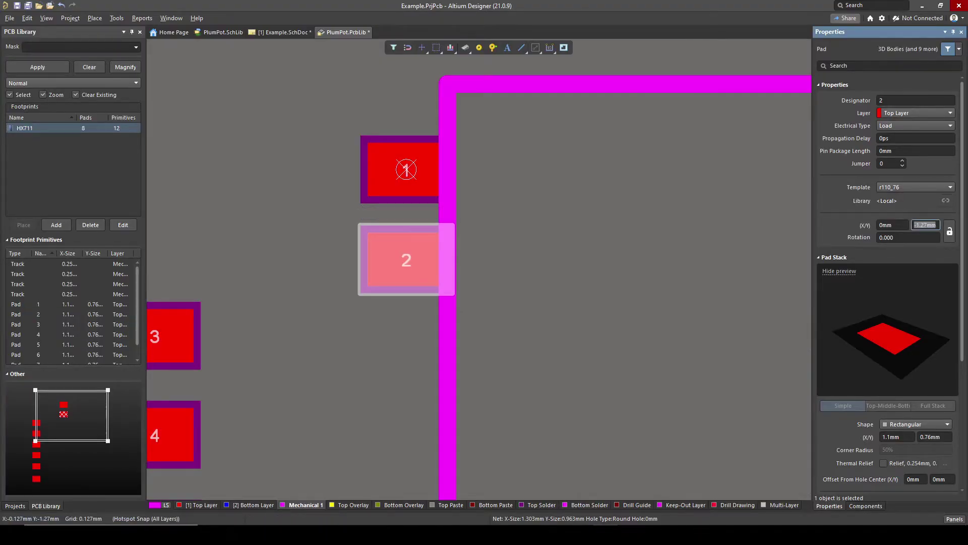
pyautogui.keyDown('ctrl'); pyautogui.scroll(-2, 352, 275); pyautogui.keyUp('ctrl')
# - Make pad 2 the relative origin
pyautogui.click(401, 305)
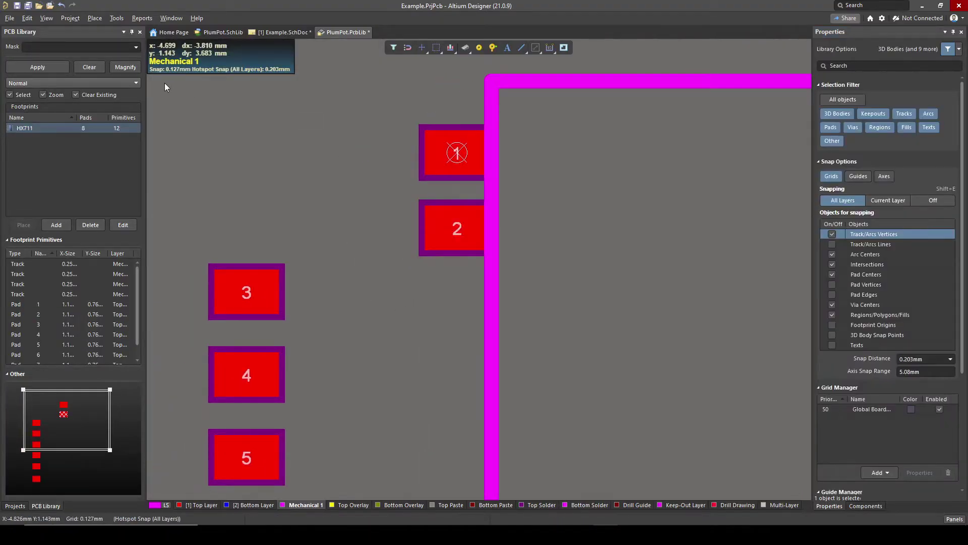
pyautogui.rightClick(374, 199)
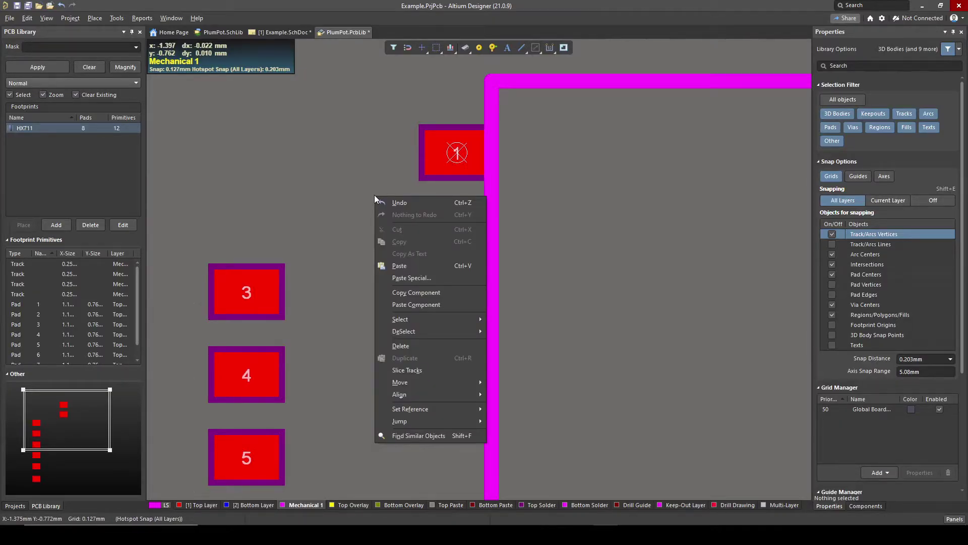
pyautogui.moveTo(451, 409)
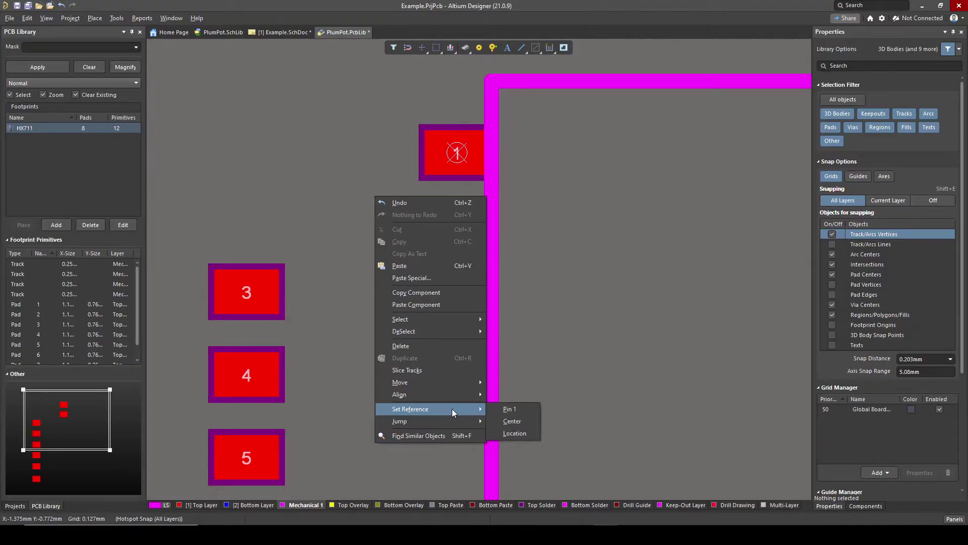
pyautogui.click(324, 243)
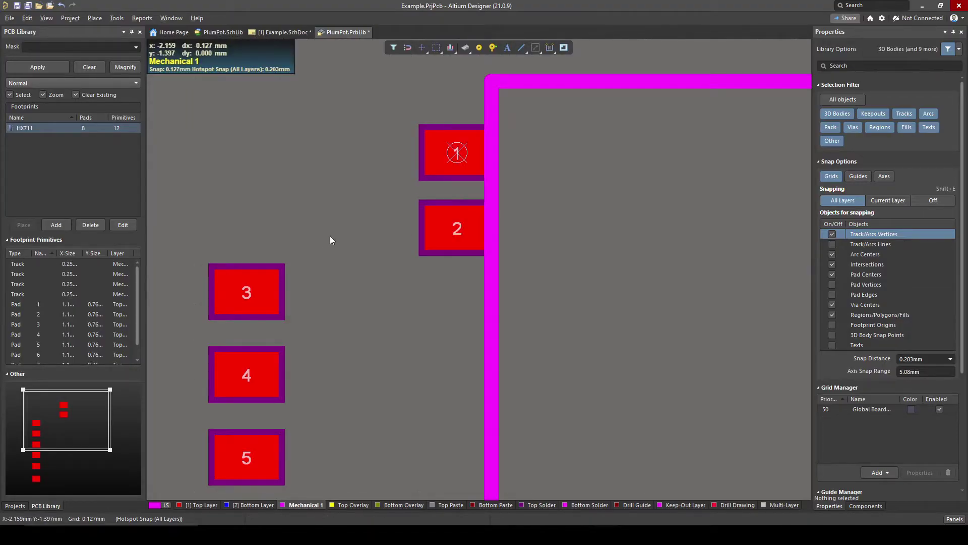
pyautogui.rightClick(330, 235)
pyautogui.press('l')
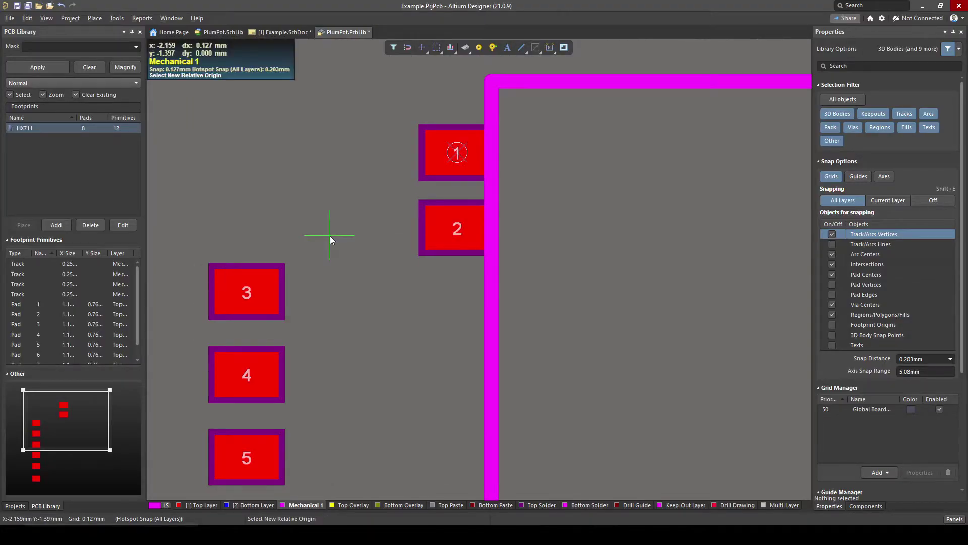
pyautogui.click(457, 229)
# - Position pad 3 at X 0, Y -1.27 mm relative to pad 2
pyautogui.click(282, 288)
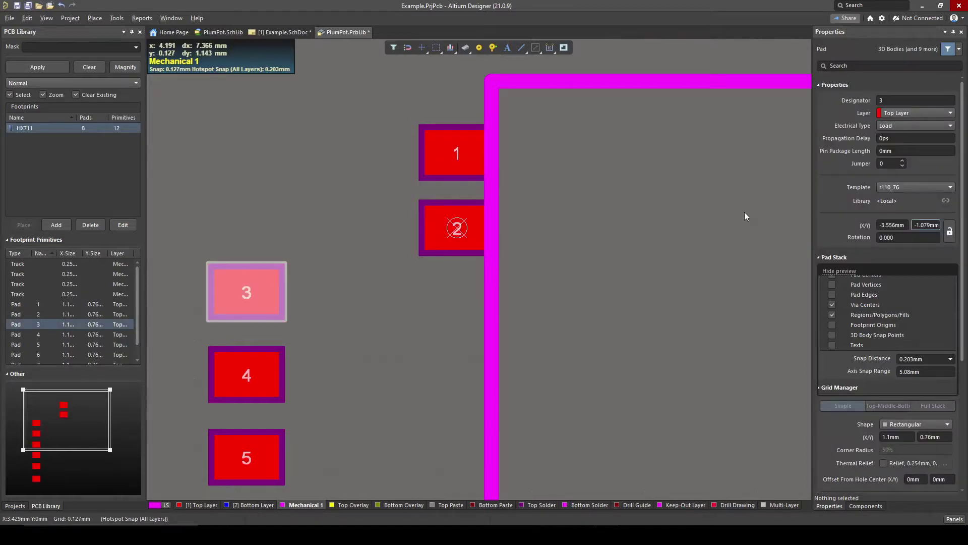
pyautogui.click(893, 225)
pyautogui.write('0')
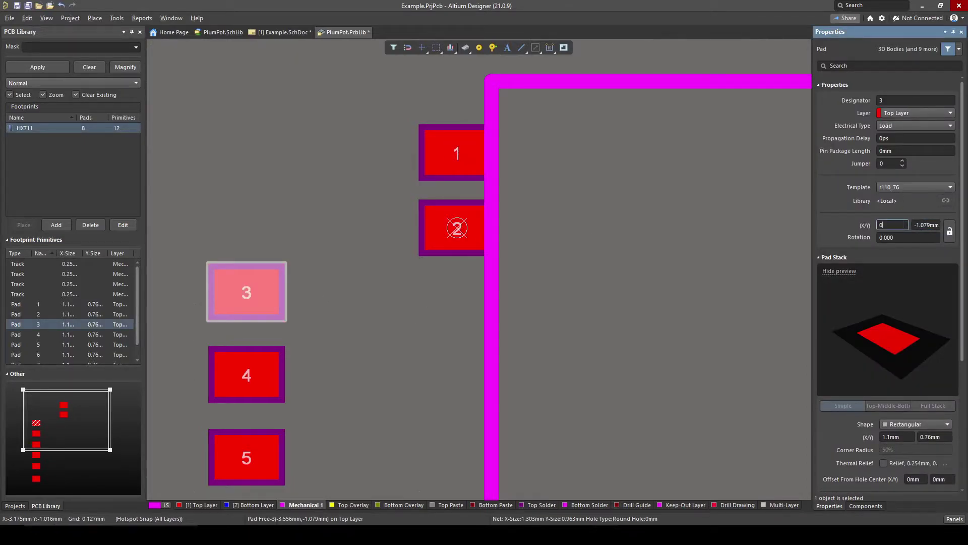
pyautogui.press('Tab')
pyautogui.write('-1')
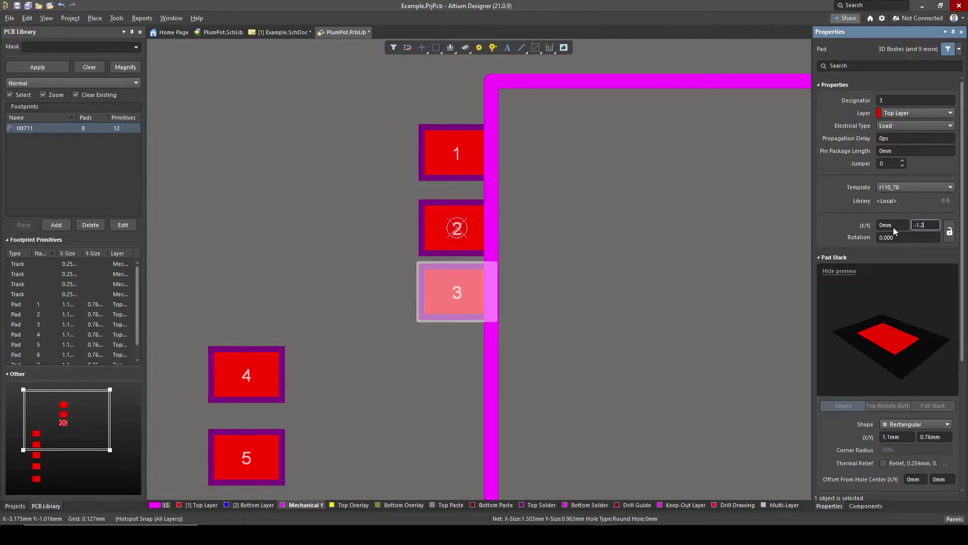
pyautogui.write('.27')
pyautogui.press('Return')
# - Make pad 3 the origin and place pad 4 at X 0, Y -1.27 mm
pyautogui.click(339, 266)
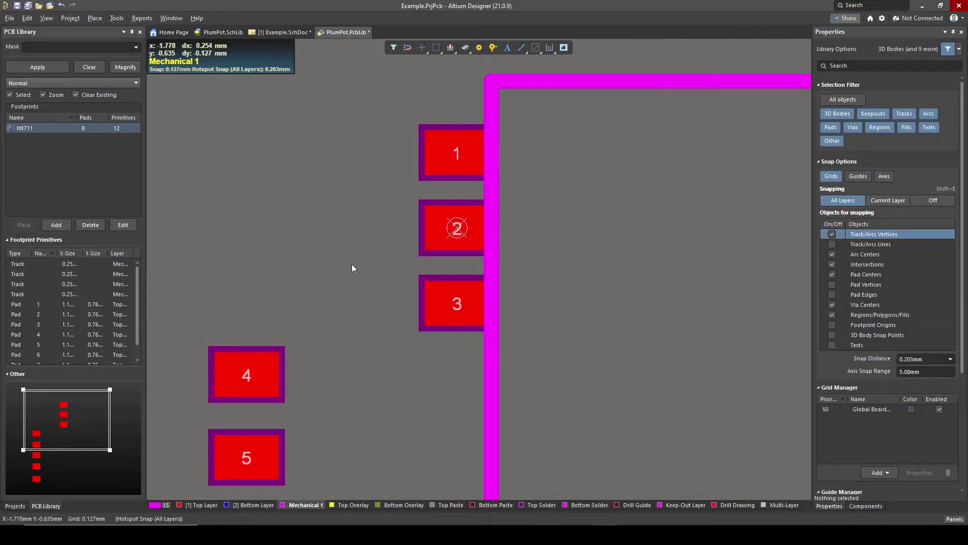
pyautogui.rightClick(380, 308)
pyautogui.moveTo(414, 273)
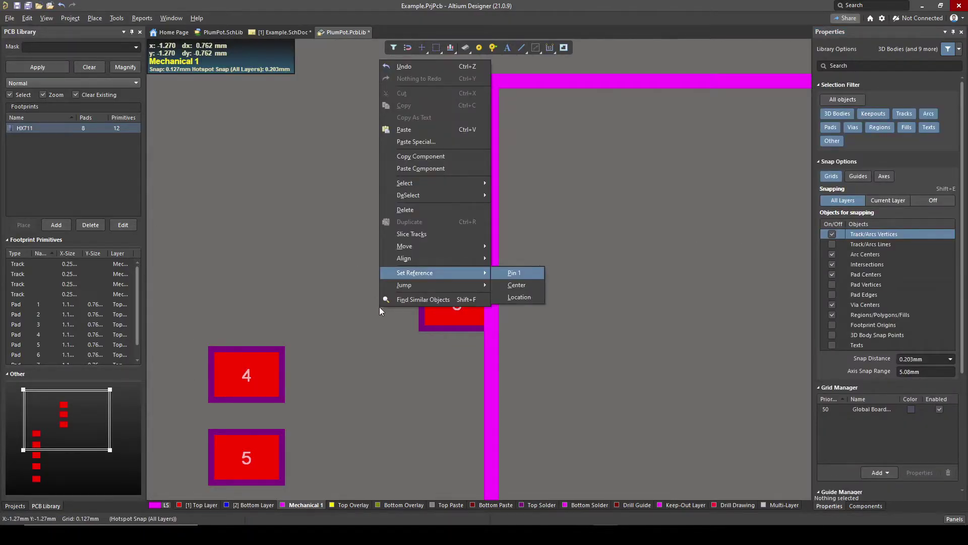
pyautogui.click(519, 296)
pyautogui.click(454, 303)
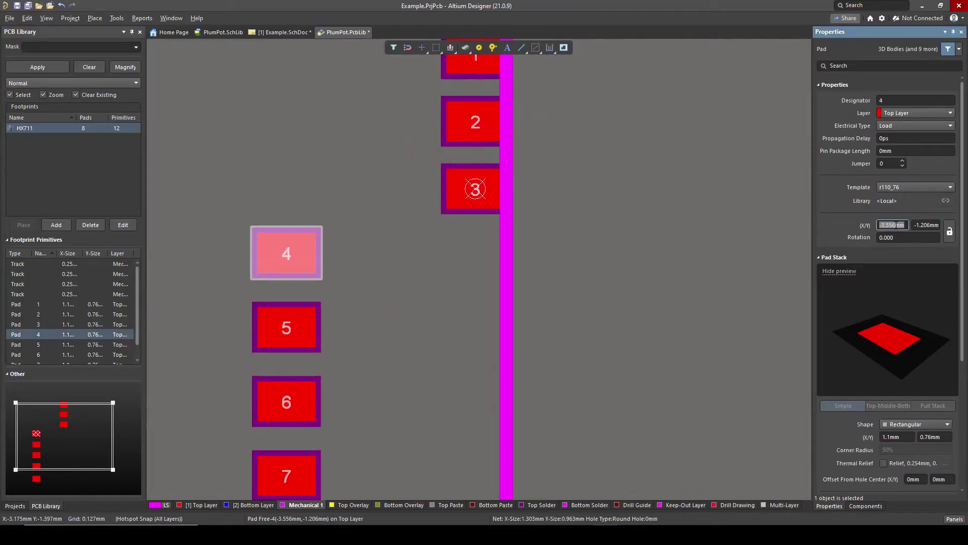
pyautogui.write('0')
pyautogui.press('Tab')
pyautogui.write('-1.27')
pyautogui.press('Return')
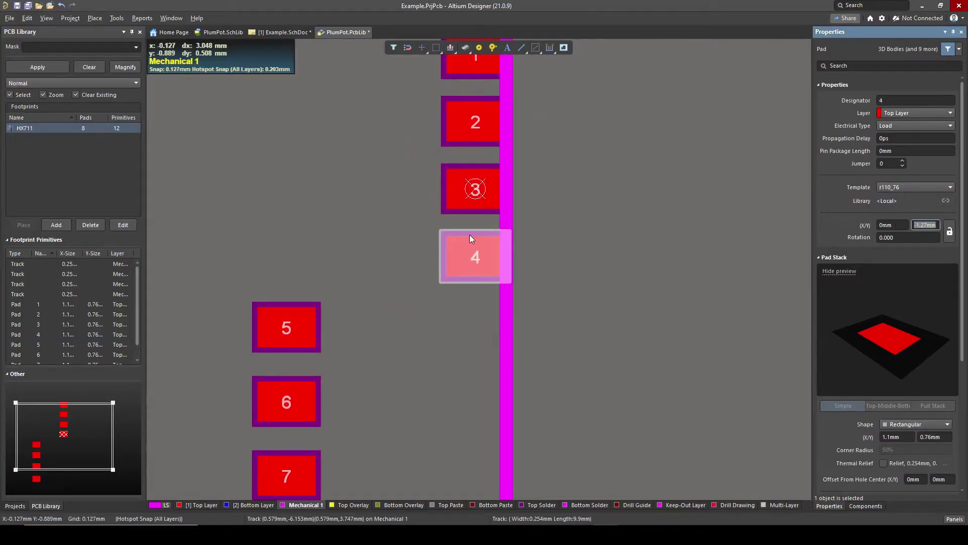
# - Set pad 4 as the relative origin, then bring up the SOP16 datasheet
pyautogui.click(308, 263)
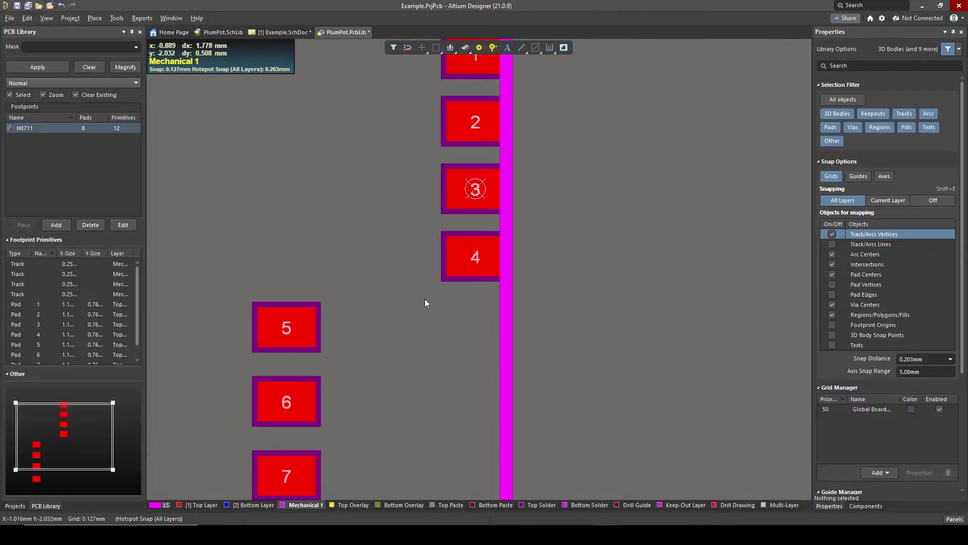
pyautogui.press('e')
pyautogui.press('o')
pyautogui.press('s')
pyautogui.click(475, 257)
pyautogui.keyDown('ctrl'); pyautogui.scroll(-2, 480, 331); pyautogui.keyUp('ctrl')
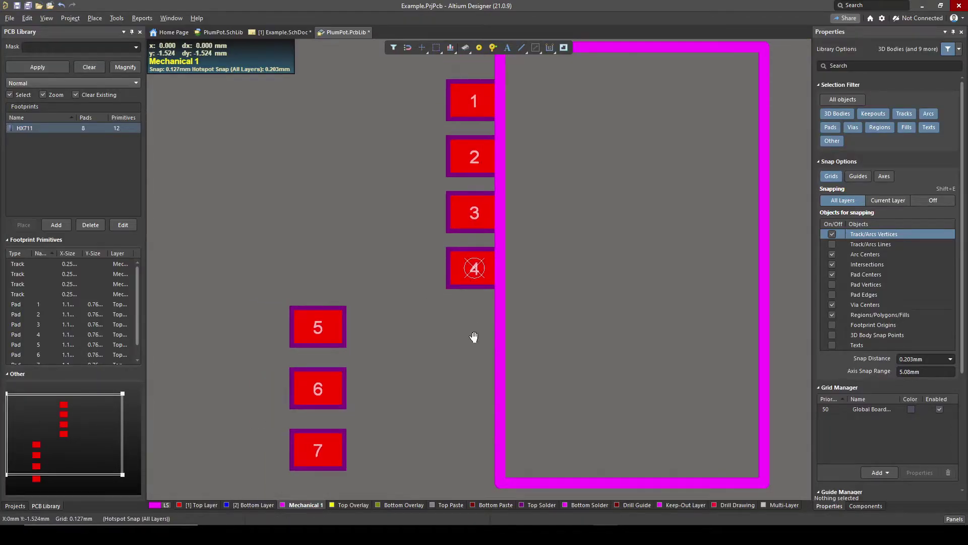
pyautogui.keyDown('ctrl'); pyautogui.scroll(-2, 483, 288); pyautogui.keyUp('ctrl')
pyautogui.hotkey('alt', 'Tab')
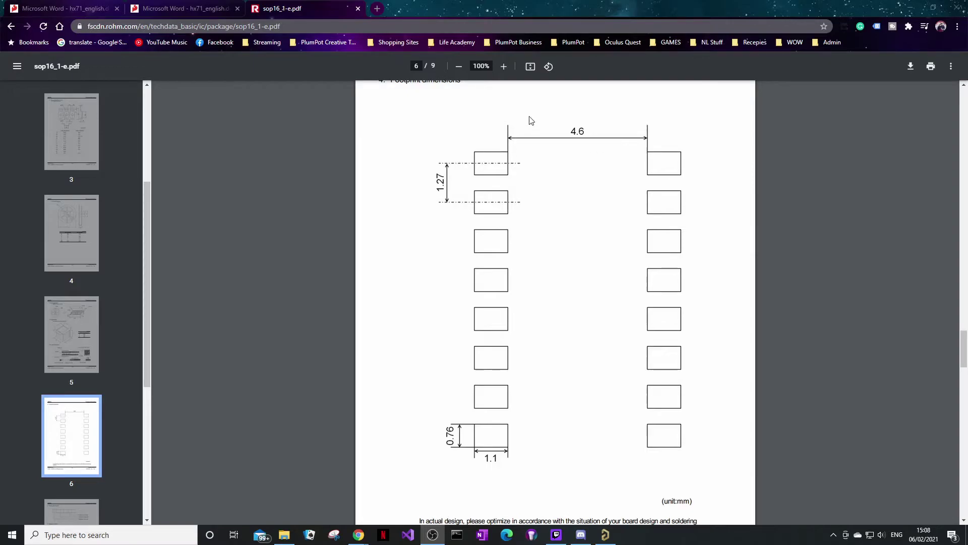
# - Inspect pad 1's properties in Altium, then return to the SOP16 datasheet
pyautogui.click(910, 7)
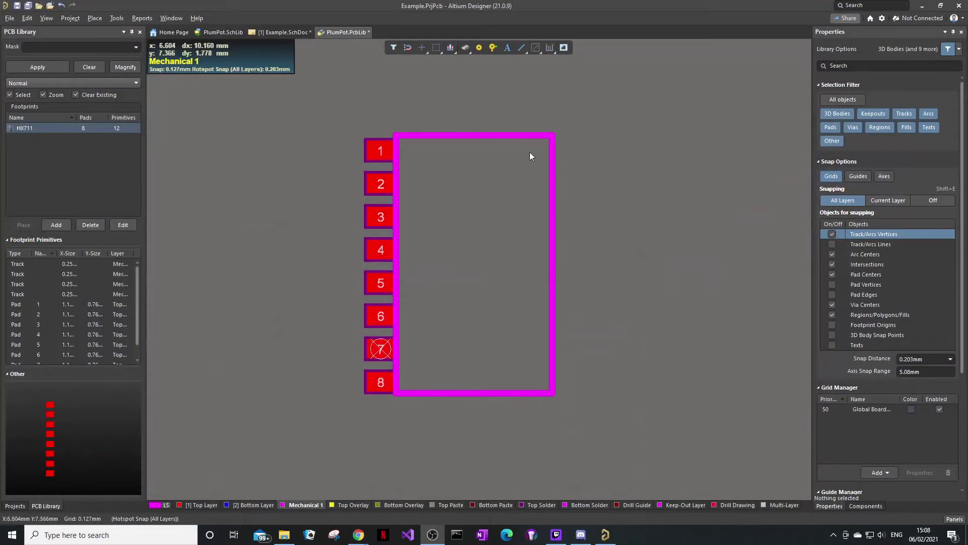
pyautogui.click(377, 147)
pyautogui.click(396, 198)
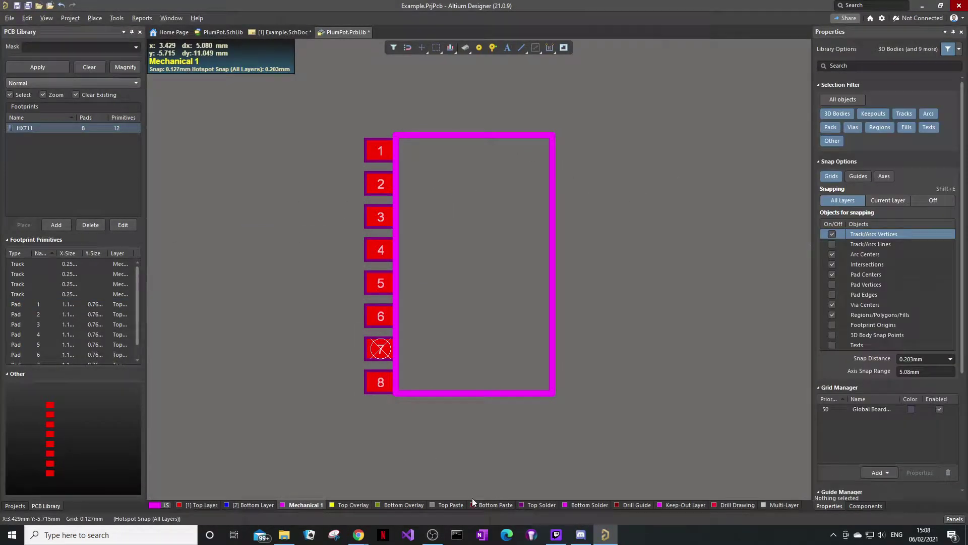
pyautogui.hotkey('alt', 'Tab')
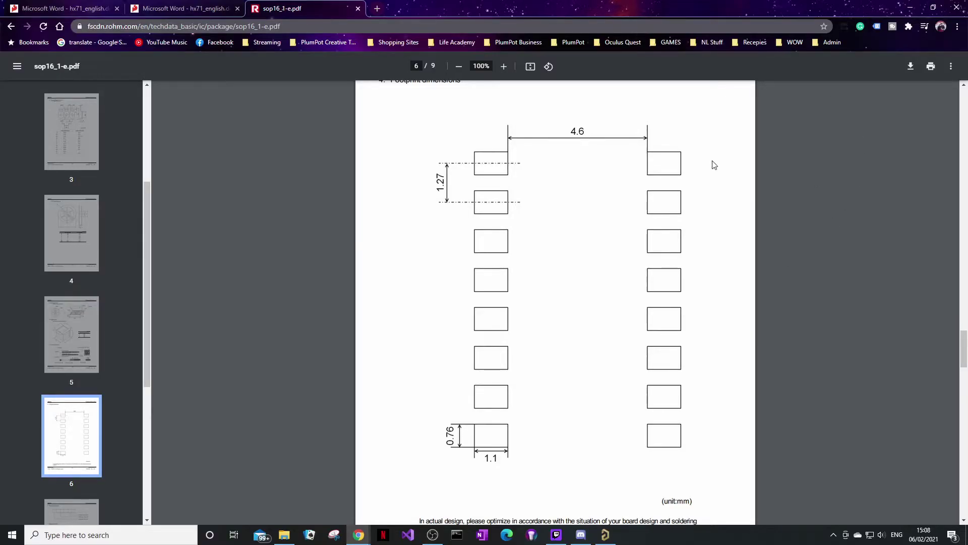
# - Copy all eight left-column pads using pad 7 as the reference point
pyautogui.click(909, 8)
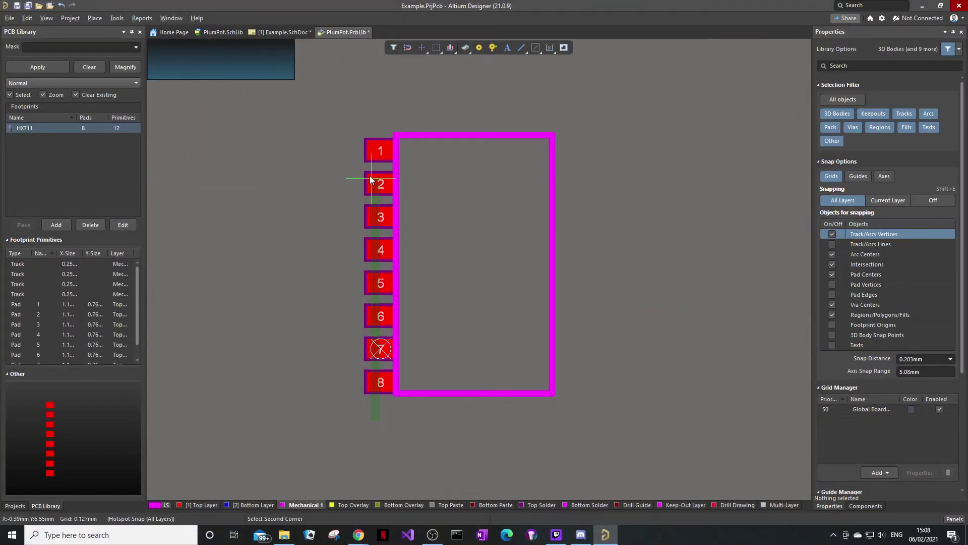
pyautogui.click(367, 144)
pyautogui.hotkey('ctrl', 'c')
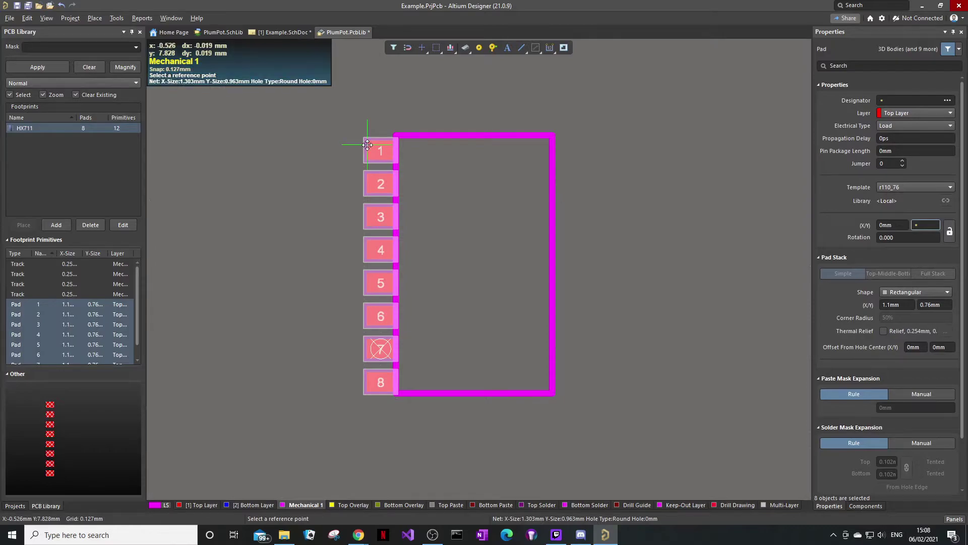
pyautogui.rightClick(312, 307)
pyautogui.click(381, 349)
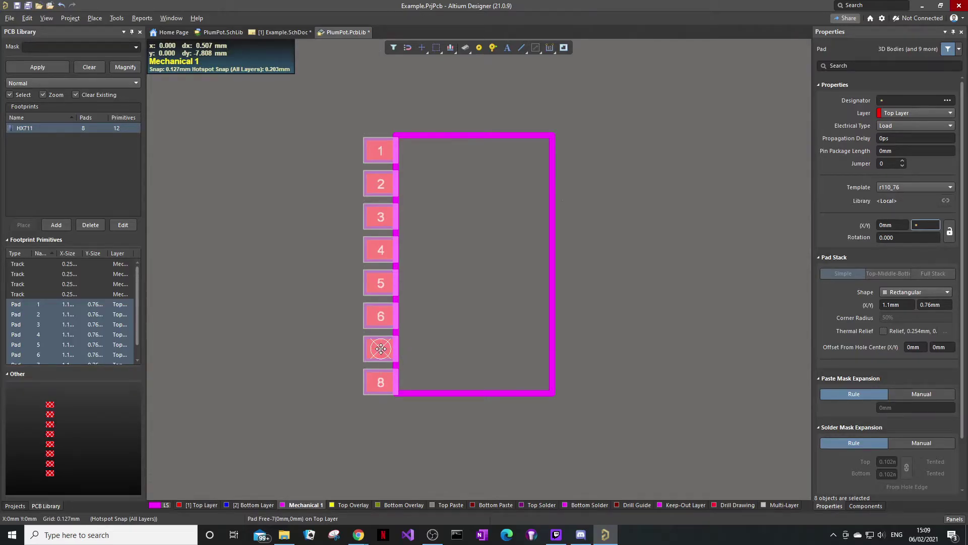
# - Paste the pad column 5 mm to the right along the outline's right edge
pyautogui.rightClick(381, 349)
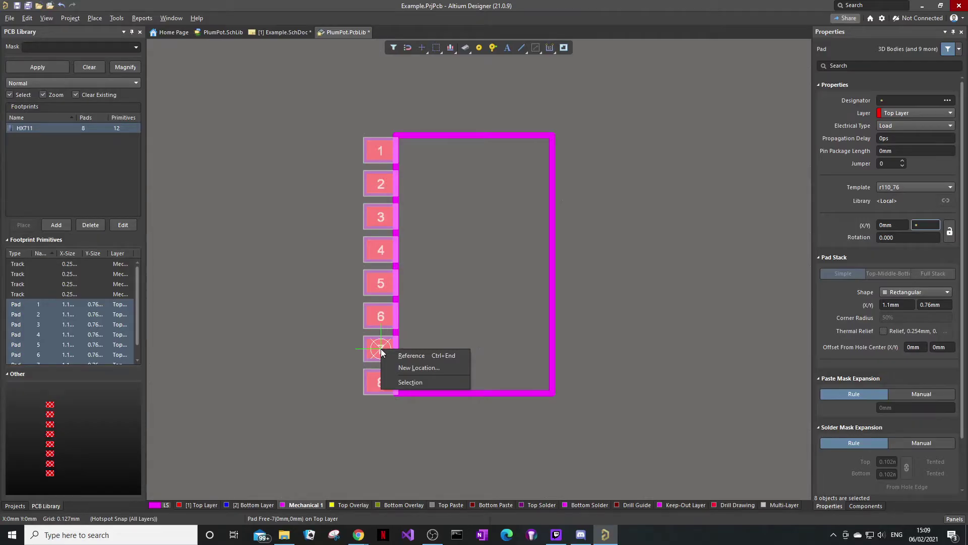
pyautogui.press('l')
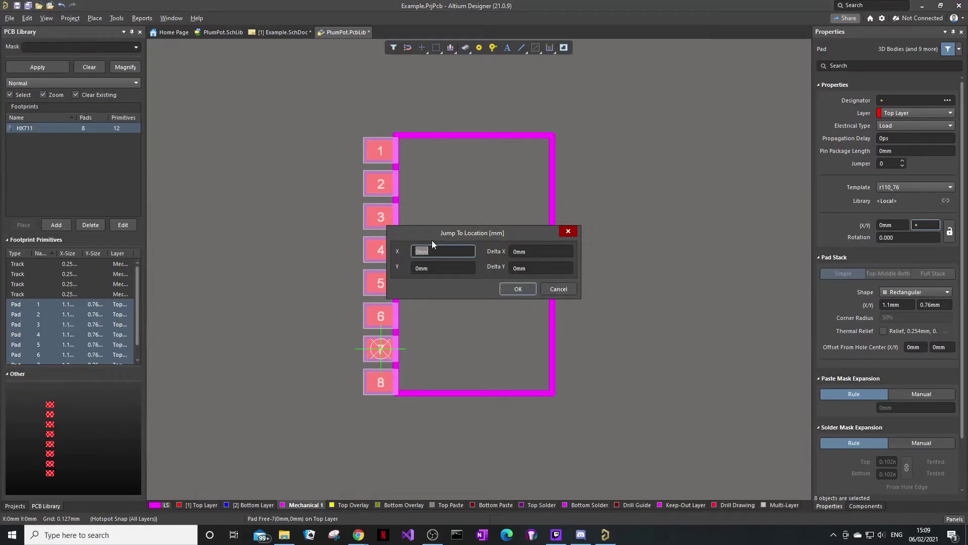
pyautogui.moveTo(358, 534)
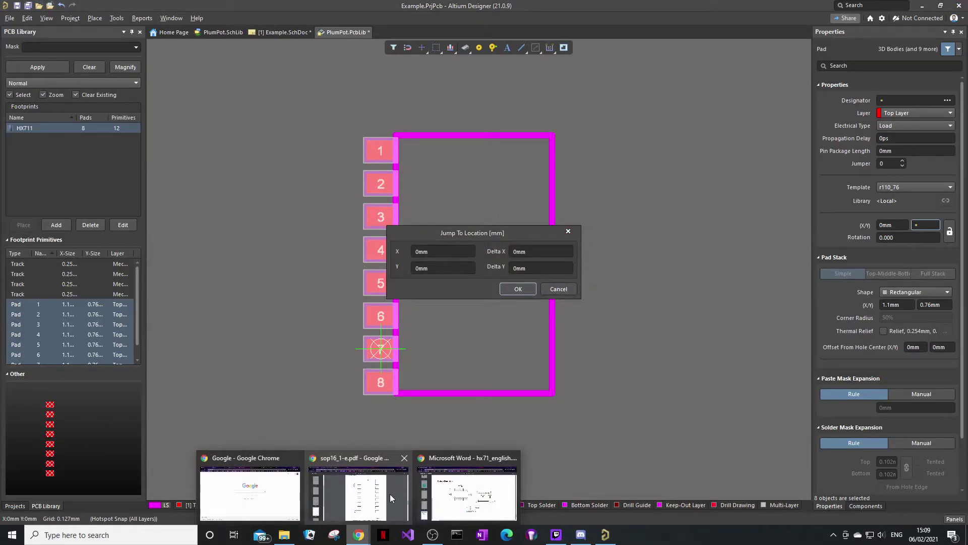
pyautogui.click(391, 498)
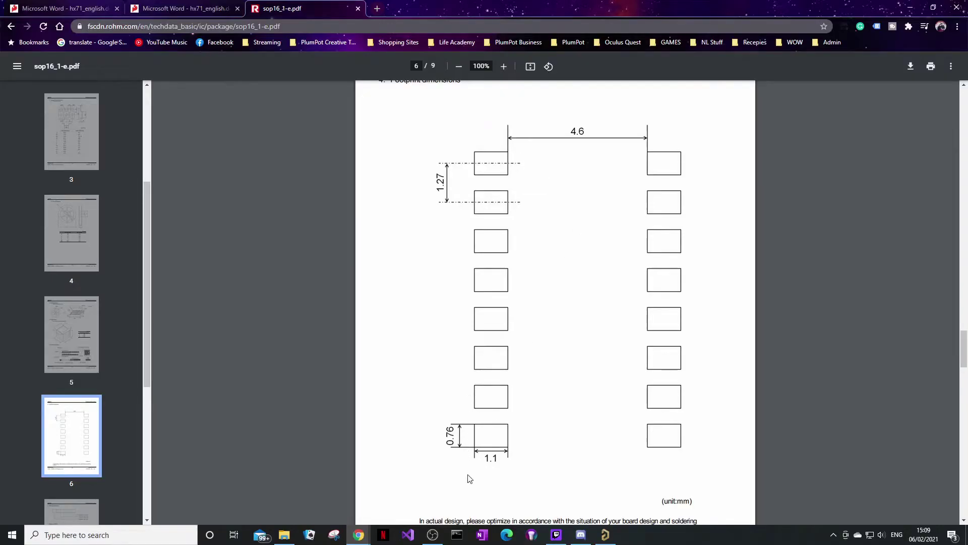
pyautogui.click(911, 8)
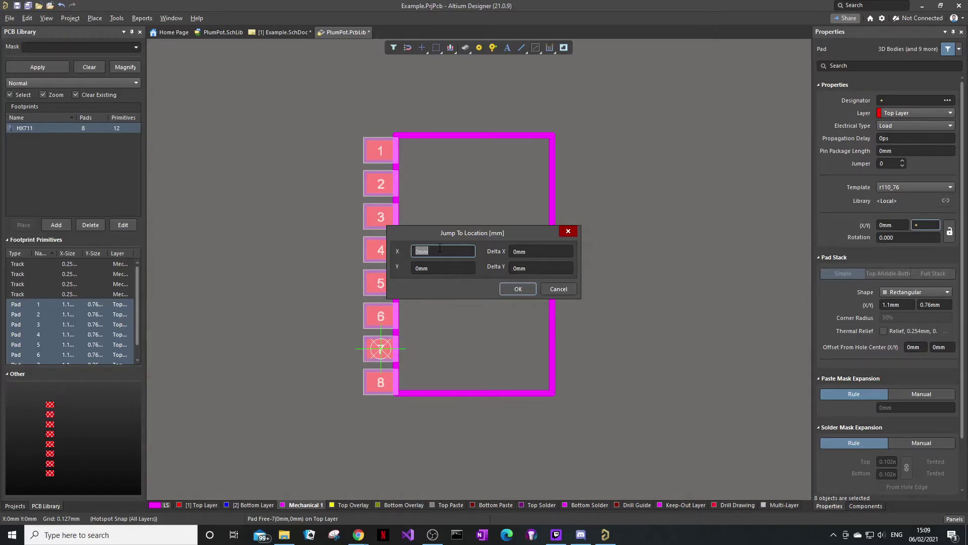
pyautogui.write('5.7')
pyautogui.click(522, 289)
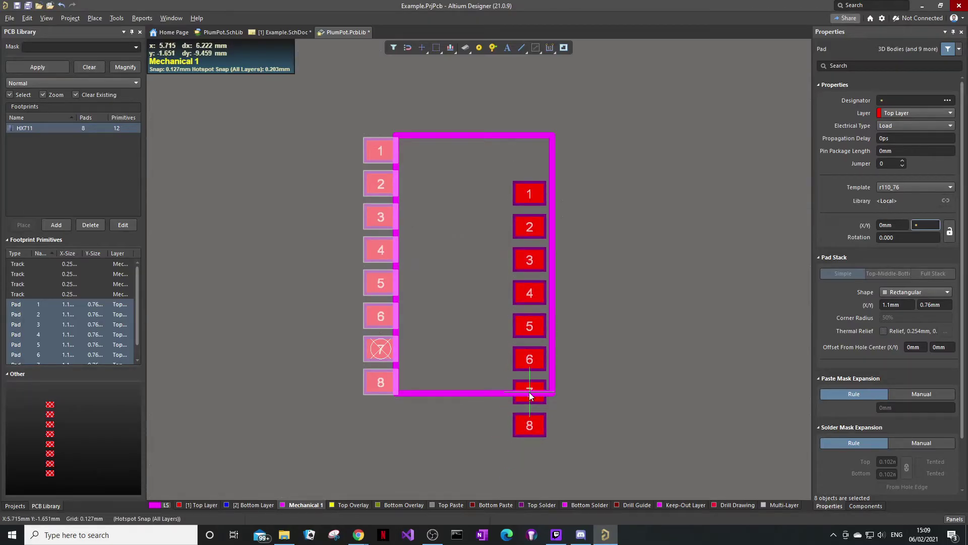
pyautogui.press('Escape')
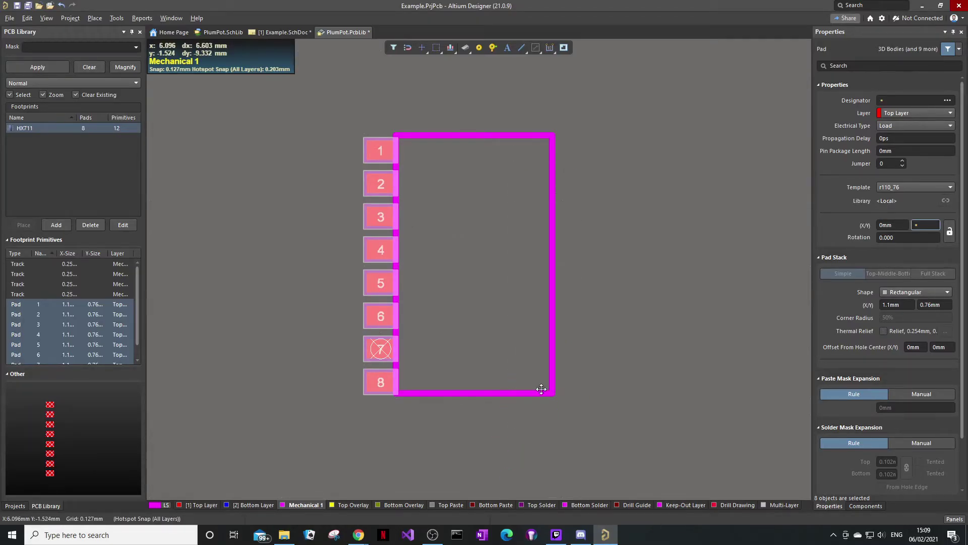
pyautogui.click(529, 349)
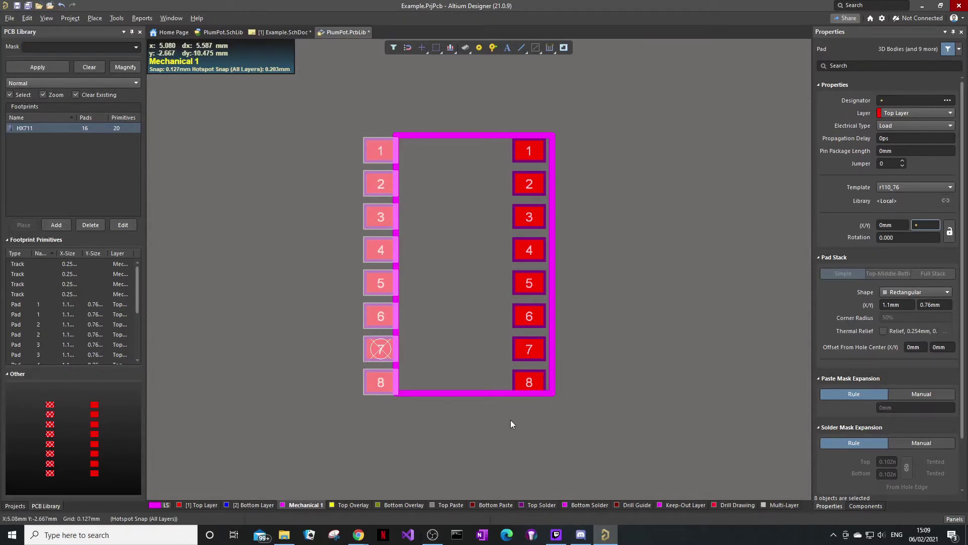
pyautogui.click(447, 416)
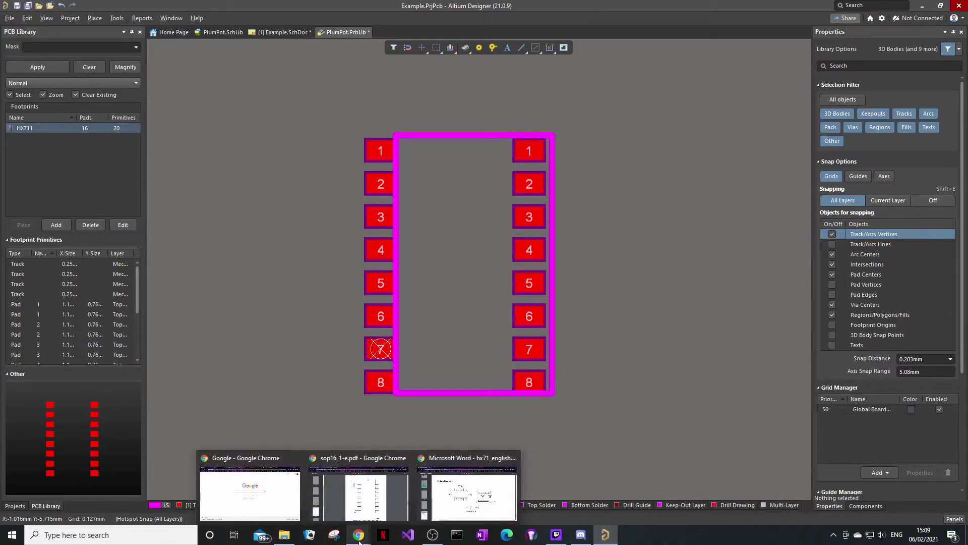
# - Review the HX711 datasheet's SOP-16L dimensions, then edit the right-hand pad 1's designator
pyautogui.hotkey('ctrl', 'Tab')
pyautogui.click(345, 32)
pyautogui.moveTo(358, 535)
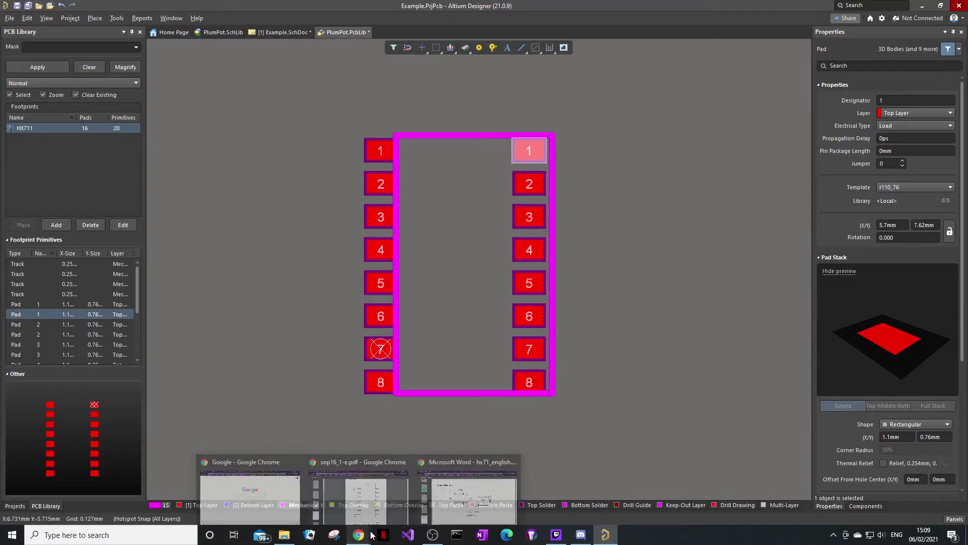
pyautogui.click(368, 499)
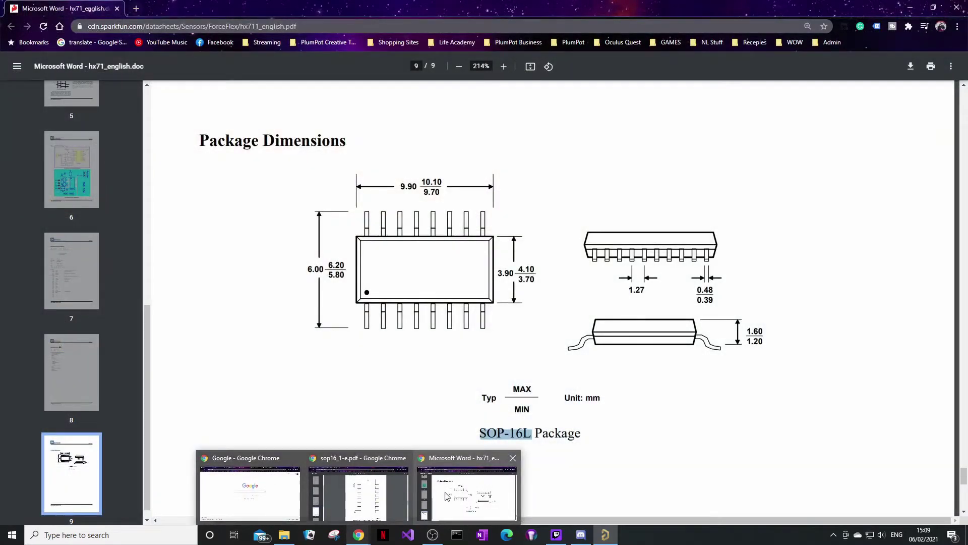
pyautogui.click(445, 495)
pyautogui.scroll(-8, 659, 352)
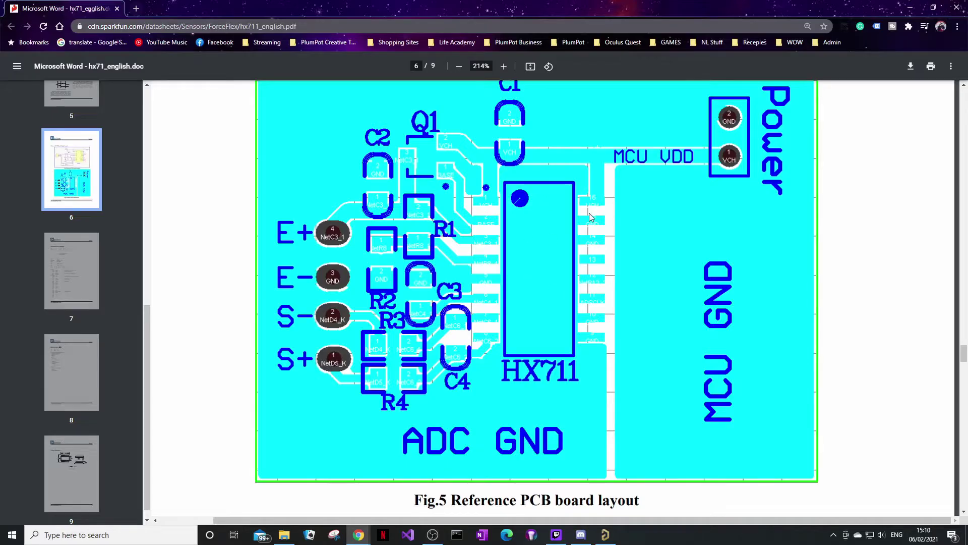
pyautogui.click(903, 12)
pyautogui.click(901, 101)
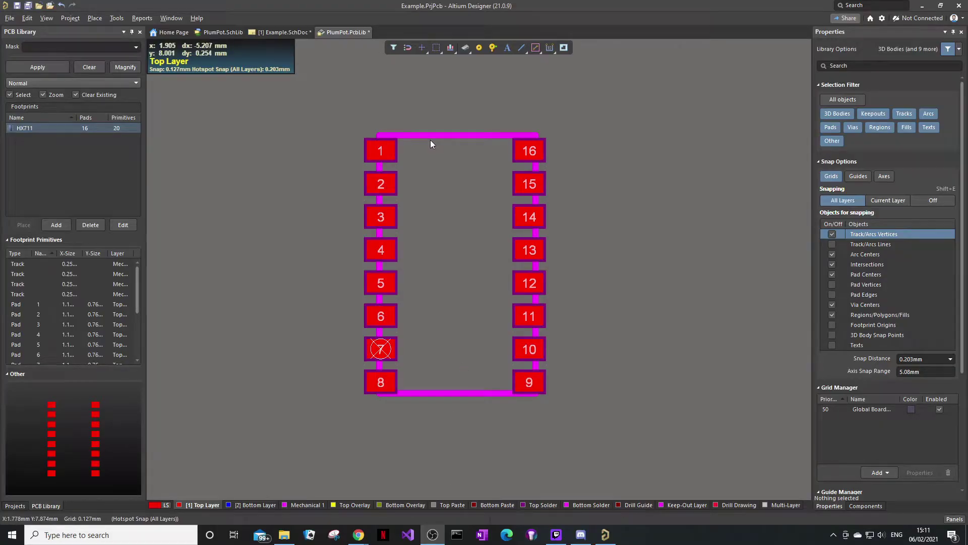
# - Bring up the HX711 datasheet in Chrome at page 9, SOP-16L Package Dimensions
pyautogui.hotkey('alt', 'Tab')
pyautogui.scroll(-7, 937, 408)
pyautogui.scroll(-15, 937, 408)
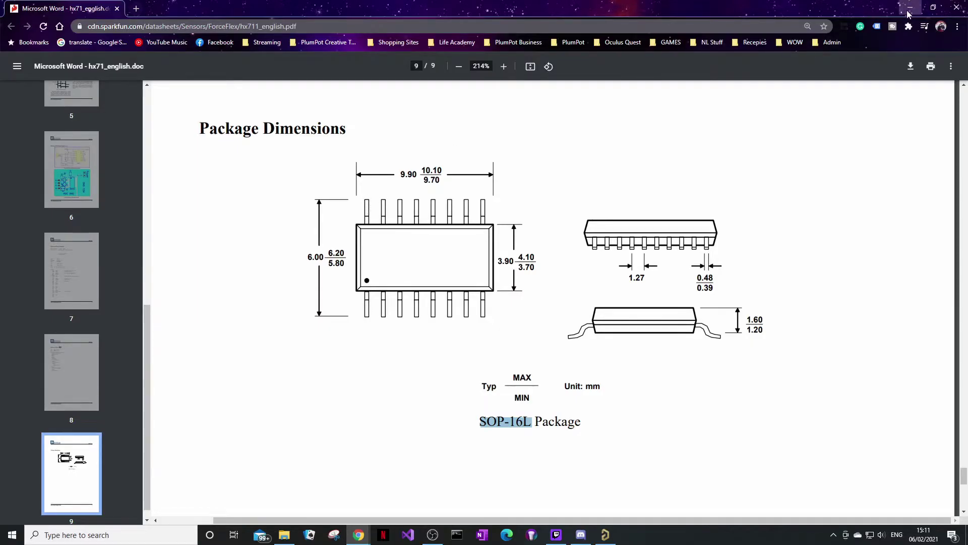
# - Return to the HX711 footprint in Altium Designer's PlumPot.PcbLib editor
pyautogui.hotkey('alt', 'Tab')
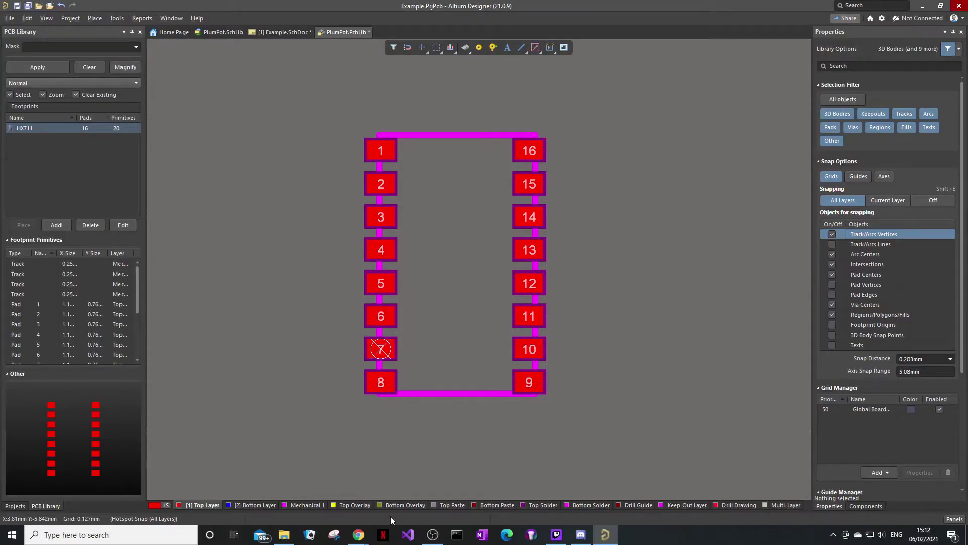
# - Place a small Top Overlay circle above pad 1 as the pin-1 marker, checking it in 3D
pyautogui.click(352, 505)
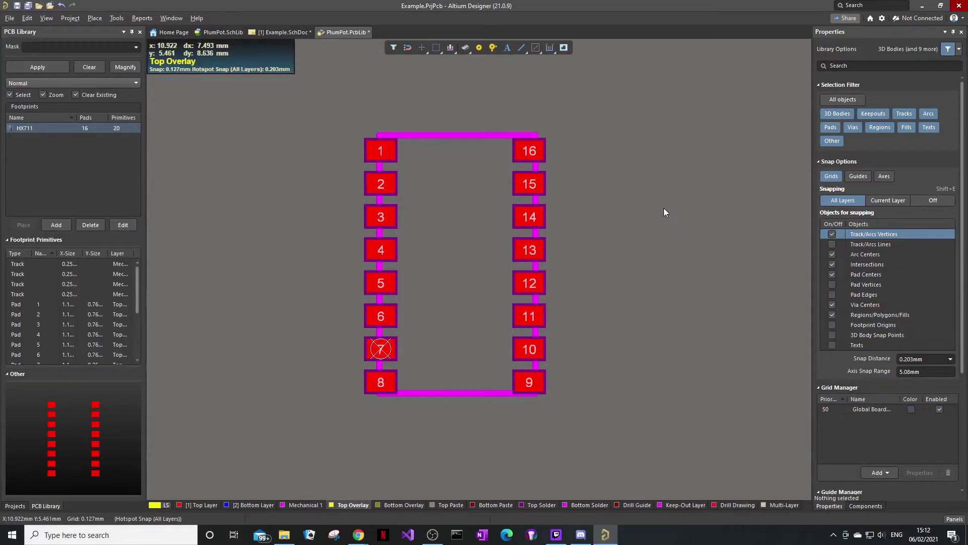
pyautogui.press('p')
pyautogui.click(694, 251)
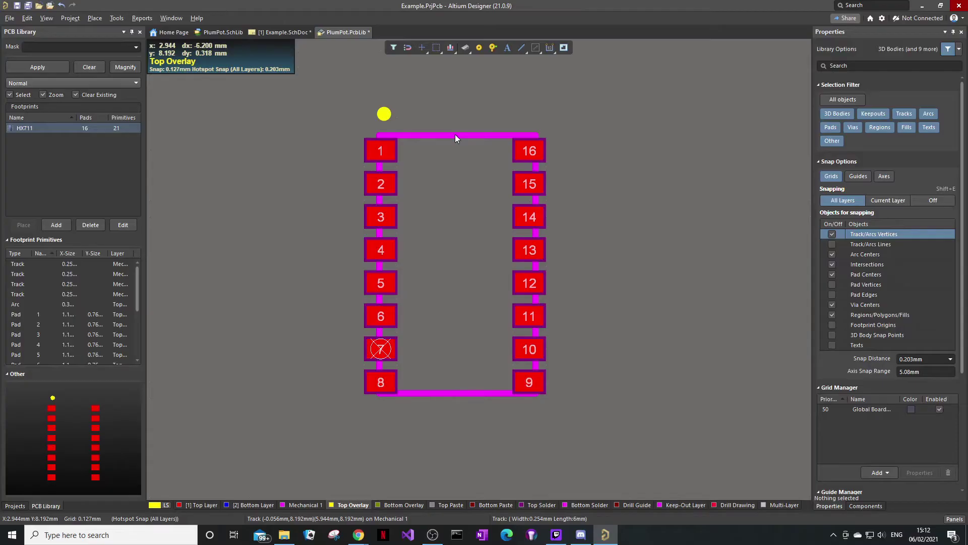
pyautogui.press('3')
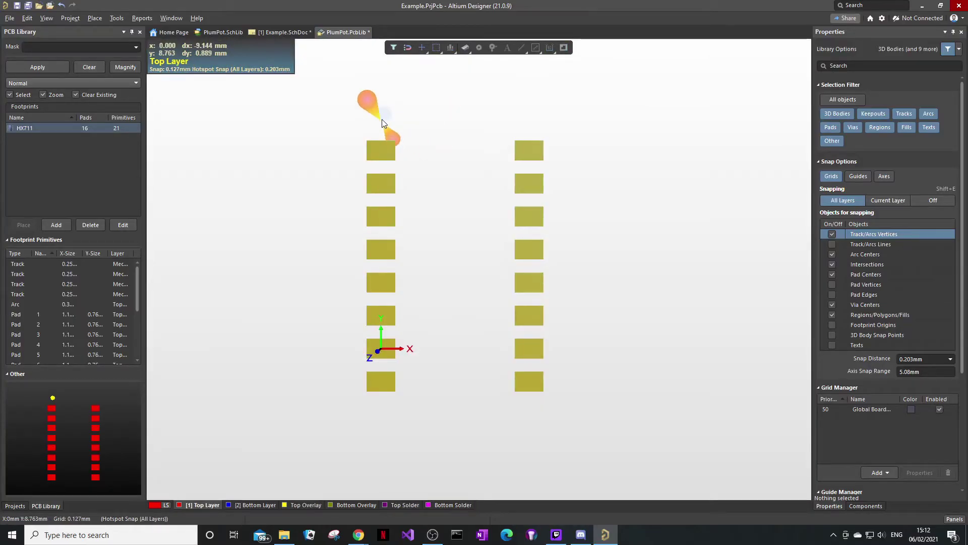
pyautogui.press('2')
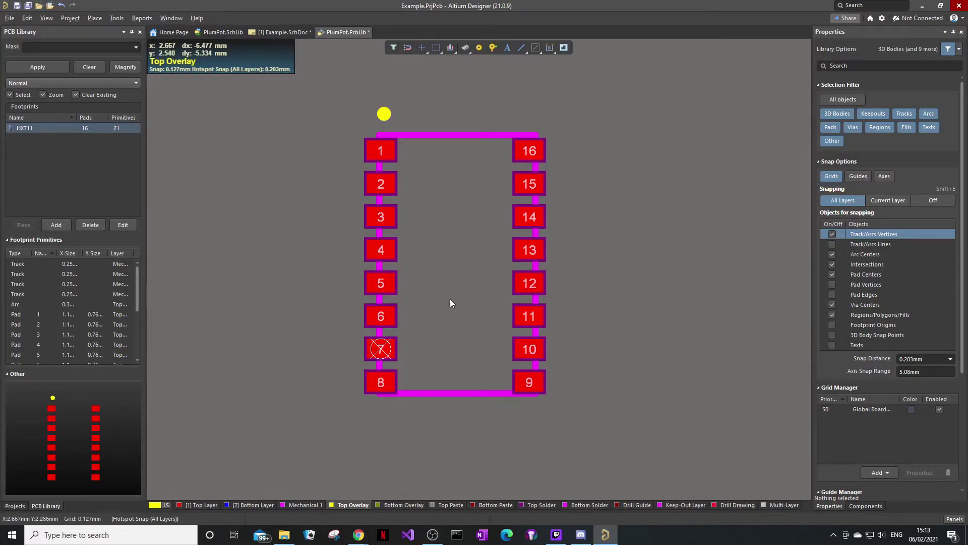
pyautogui.moveTo(358, 535)
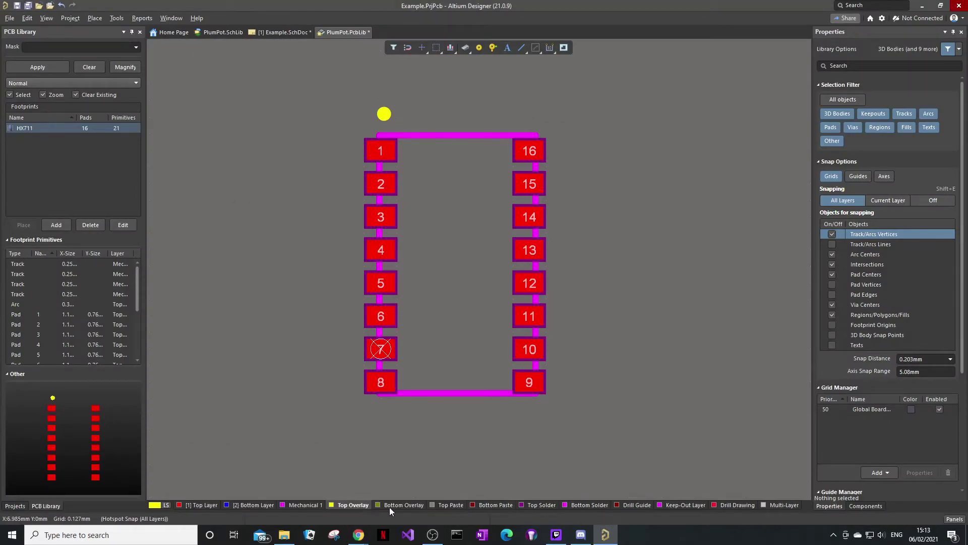
# - Draw four Top Overlay tracks of length 81 as a body rectangle and move it between the pad rows
pyautogui.press('p')
pyautogui.press('l')
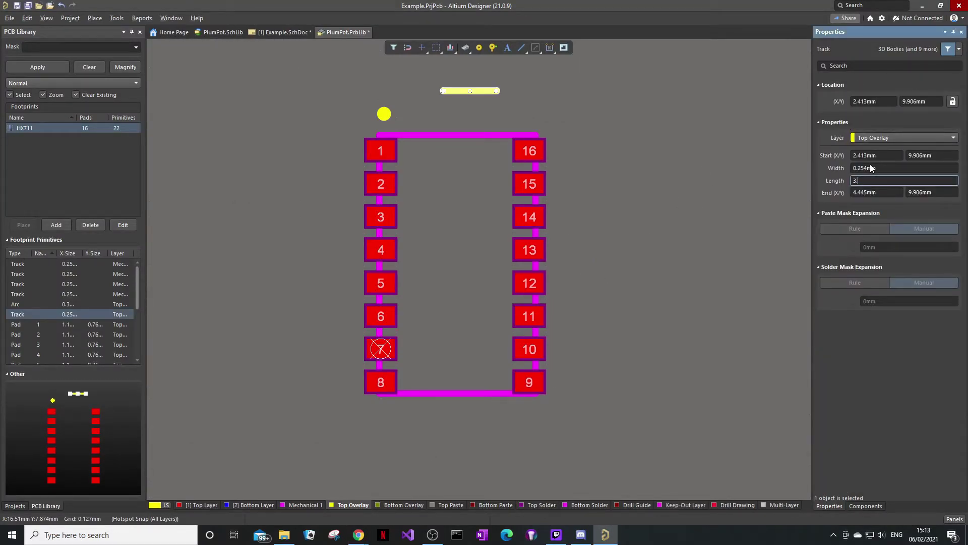
pyautogui.write('81')
pyautogui.press('Return')
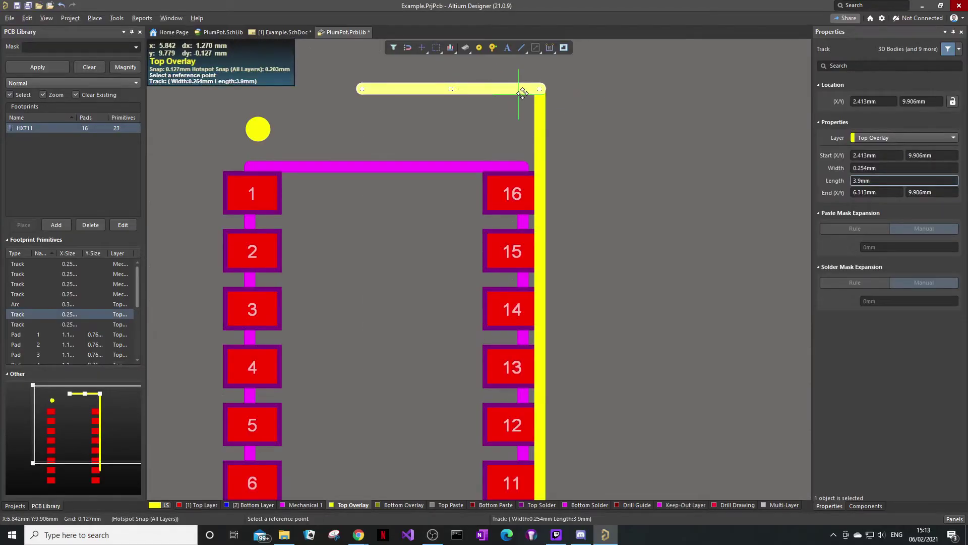
pyautogui.scroll(-3, 536, 410)
pyautogui.hotkey('ctrl', 'v')
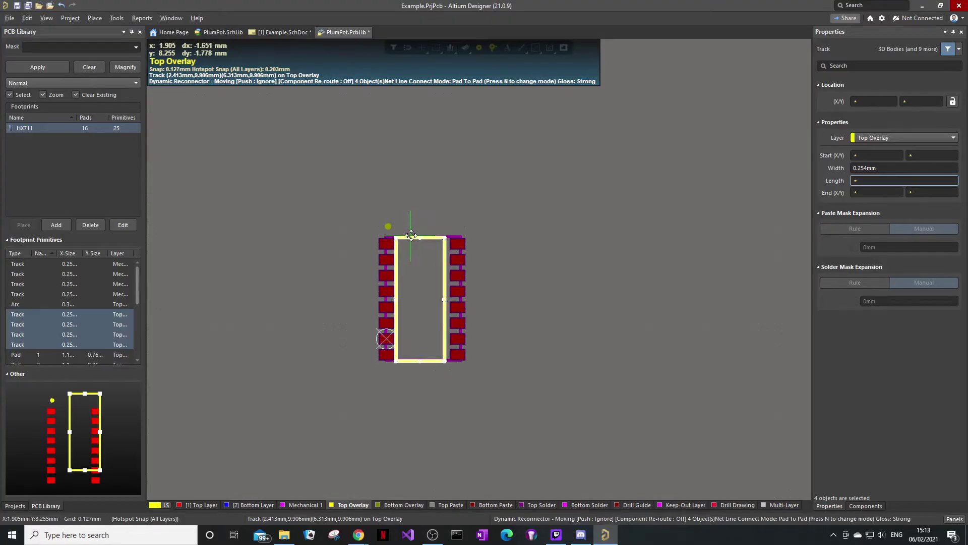
pyautogui.click(413, 235)
pyautogui.keyDown('ctrl'); pyautogui.scroll(4, 413, 235); pyautogui.keyUp('ctrl')
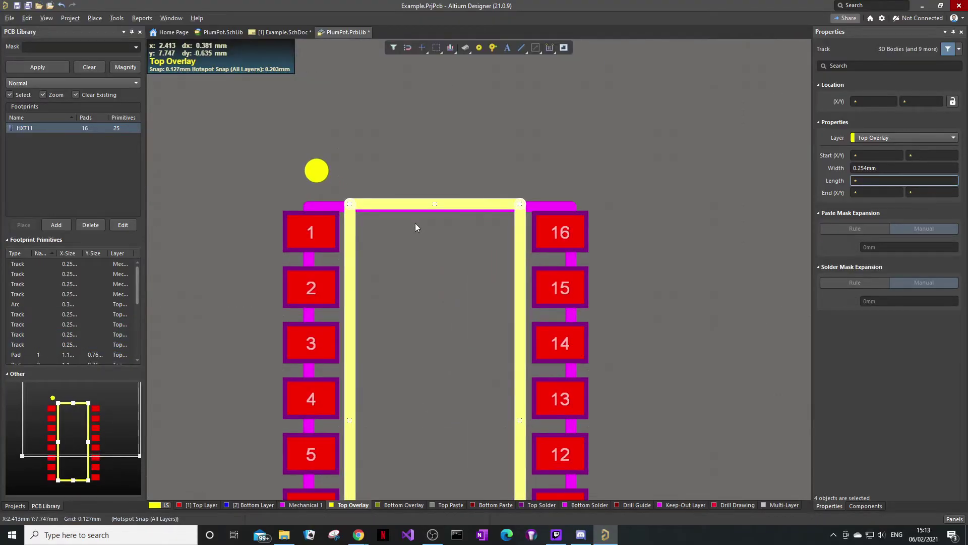
pyautogui.moveTo(412, 209); pyautogui.dragTo(412, 211)
pyautogui.keyDown('ctrl'); pyautogui.scroll(-2, 570, 326); pyautogui.keyUp('ctrl')
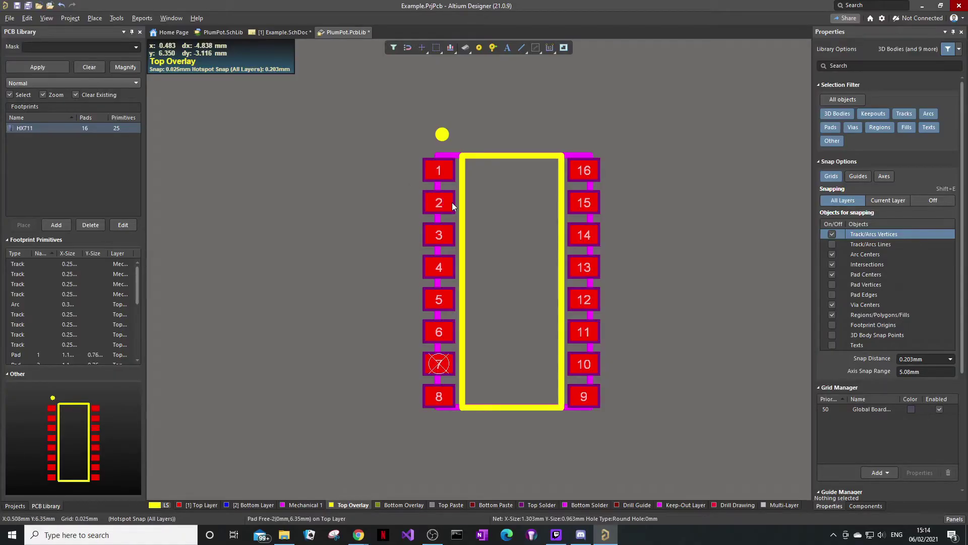
pyautogui.click(428, 161)
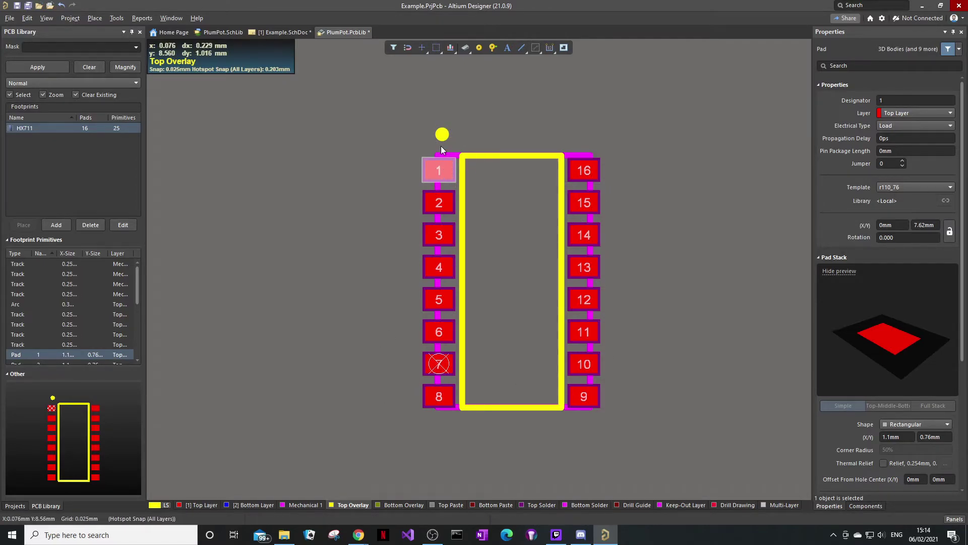
pyautogui.click(491, 165)
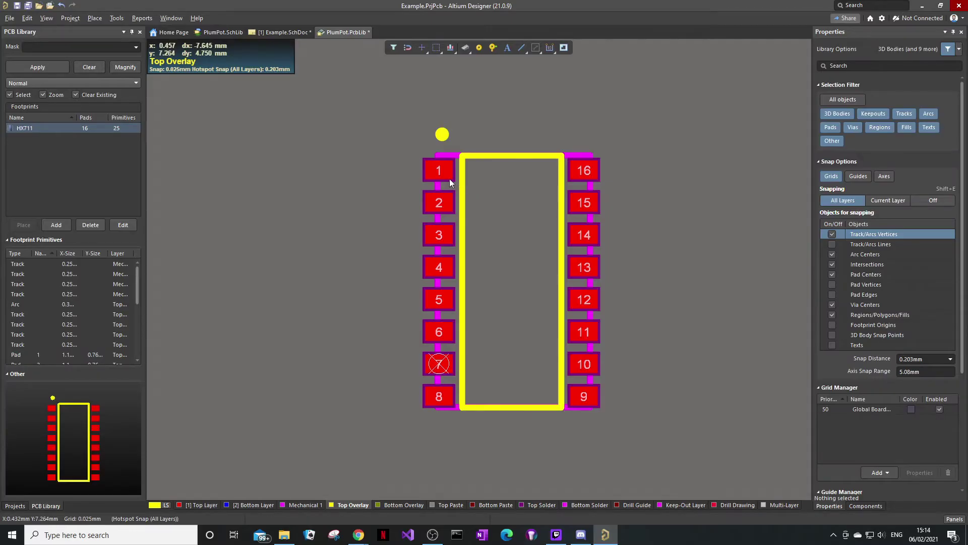
pyautogui.click(445, 177)
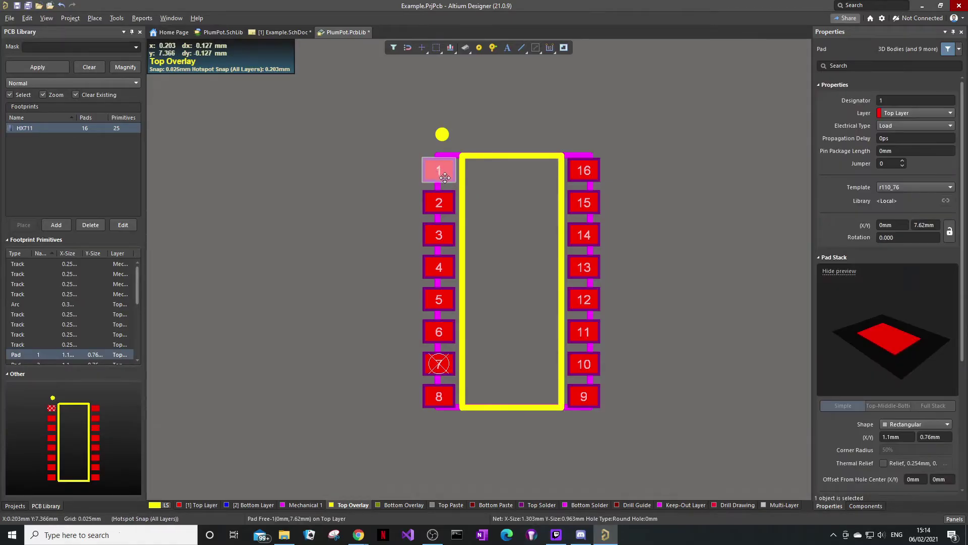
pyautogui.keyDown('shift'); pyautogui.click(449, 207); pyautogui.keyUp('shift')
pyautogui.keyDown('shift'); pyautogui.click(447, 233); pyautogui.keyUp('shift')
pyautogui.keyDown('shift'); pyautogui.click(451, 265); pyautogui.keyUp('shift')
pyautogui.keyDown('shift'); pyautogui.click(448, 304); pyautogui.keyUp('shift')
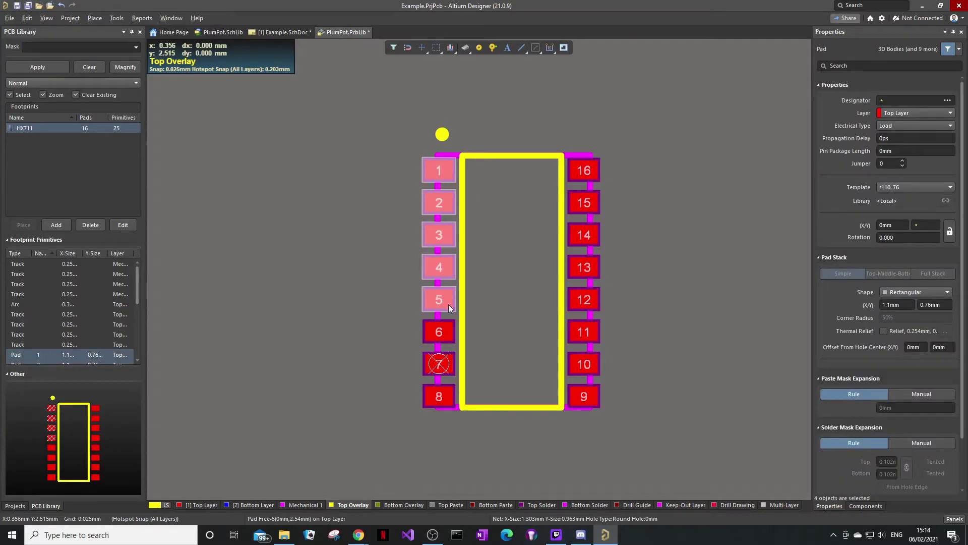
pyautogui.keyDown('shift'); pyautogui.click(449, 336); pyautogui.keyUp('shift')
pyautogui.keyDown('shift'); pyautogui.click(448, 364); pyautogui.keyUp('shift')
pyautogui.keyDown('shift'); pyautogui.click(442, 394); pyautogui.keyUp('shift')
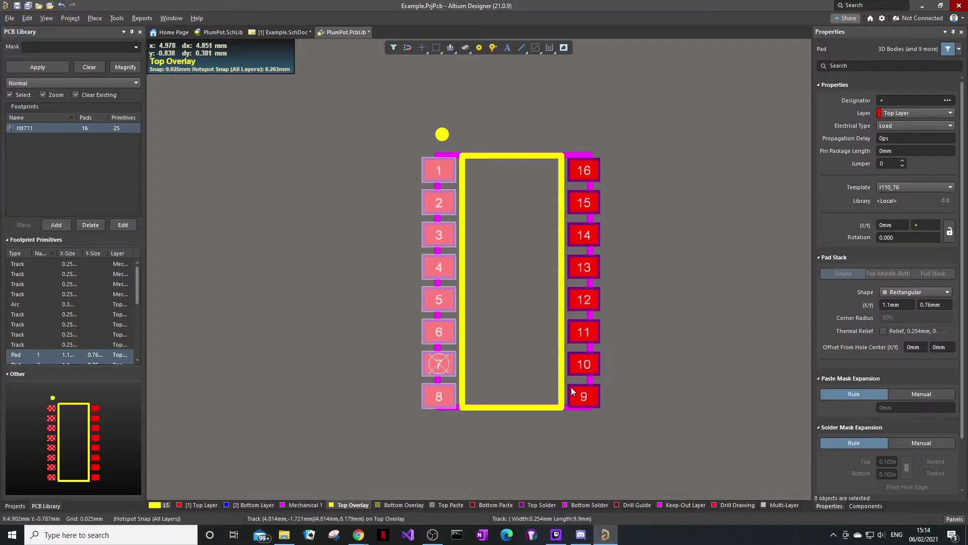
pyautogui.keyDown('shift'); pyautogui.click(572, 388); pyautogui.keyUp('shift')
pyautogui.keyDown('shift'); pyautogui.click(579, 366); pyautogui.keyUp('shift')
pyautogui.keyDown('shift'); pyautogui.click(576, 301); pyautogui.keyUp('shift')
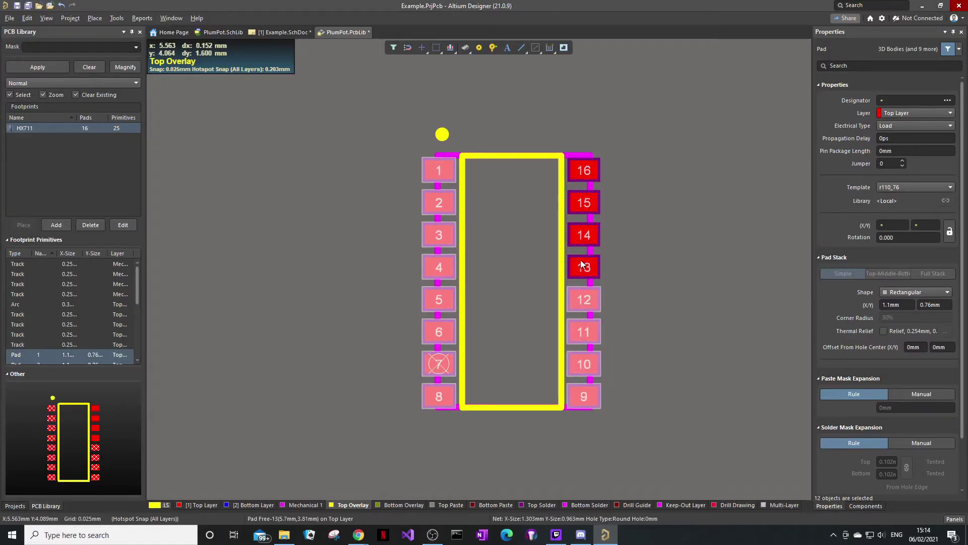
pyautogui.keyDown('shift'); pyautogui.click(576, 174); pyautogui.keyUp('shift')
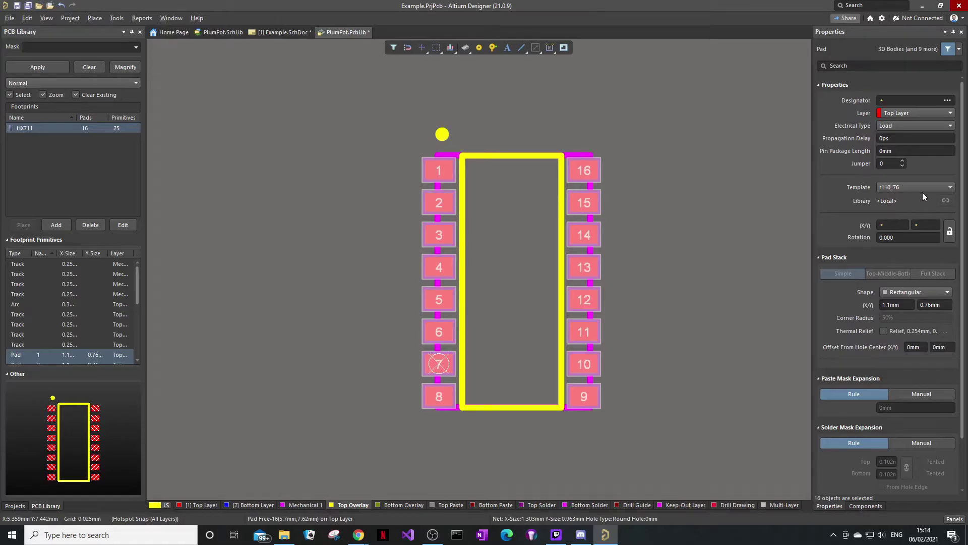
pyautogui.click(621, 157)
pyautogui.moveTo(622, 157); pyautogui.dragTo(626, 162)
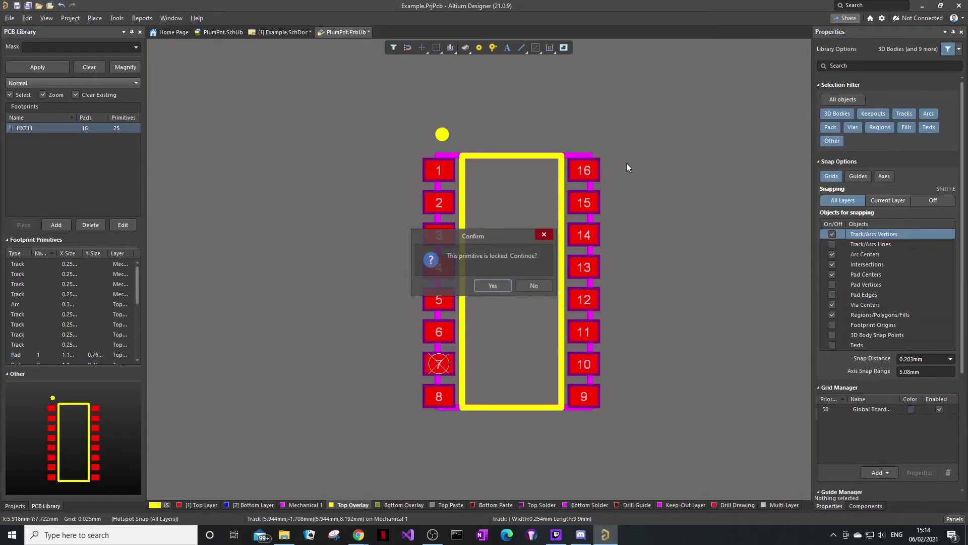
pyautogui.click(544, 233)
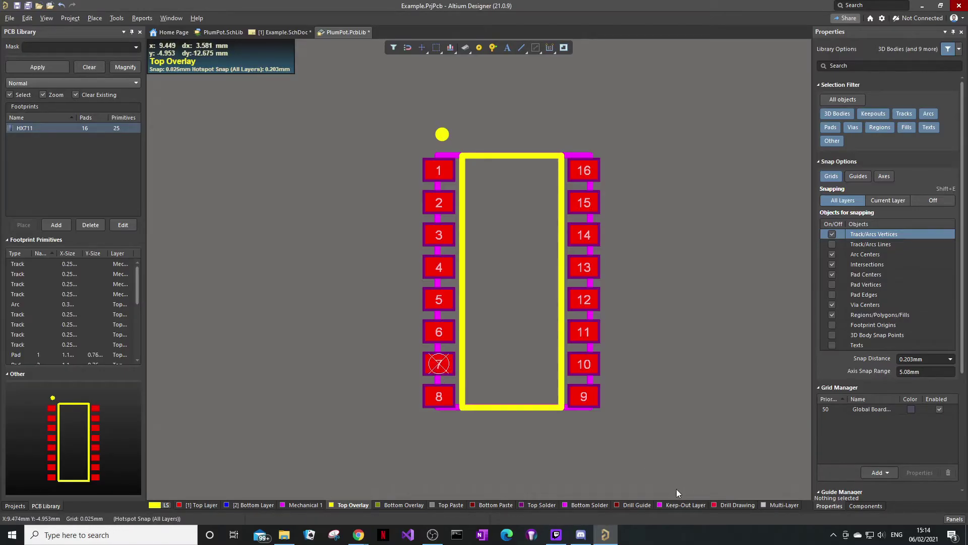
# - Draw a Mechanical 1 diagonal track from the outline's bottom-right to top-left corner
pyautogui.click(304, 505)
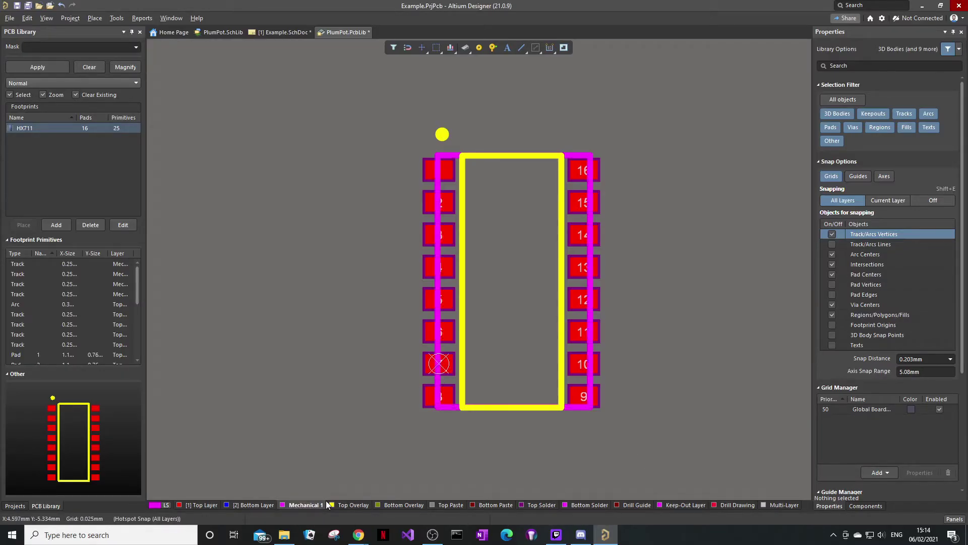
pyautogui.keyDown('ctrl'); pyautogui.scroll(2, 580, 411); pyautogui.keyUp('ctrl')
pyautogui.press('p')
pyautogui.press('l')
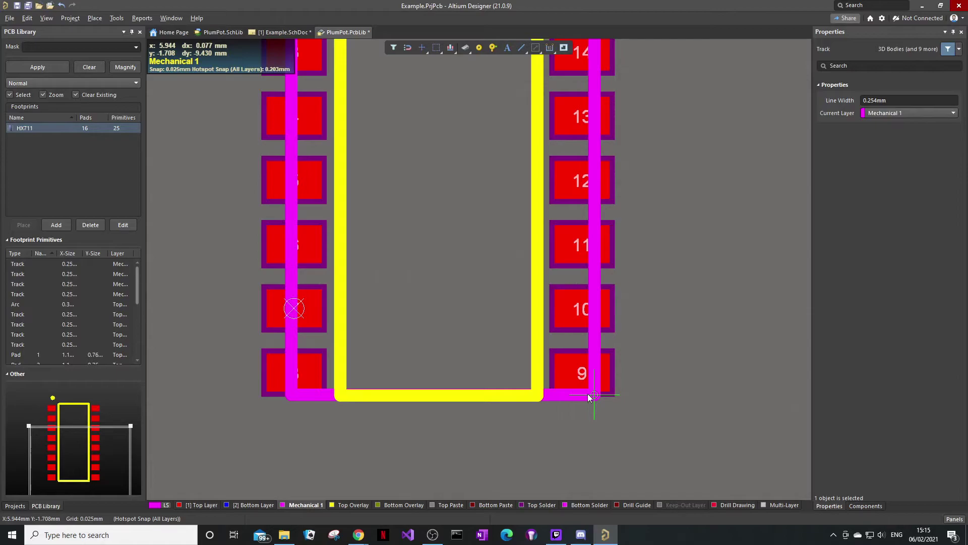
pyautogui.click(595, 396)
pyautogui.keyDown('ctrl'); pyautogui.scroll(-5, 459, 207); pyautogui.keyUp('ctrl')
pyautogui.keyDown('ctrl'); pyautogui.scroll(4, 480, 111); pyautogui.keyUp('ctrl')
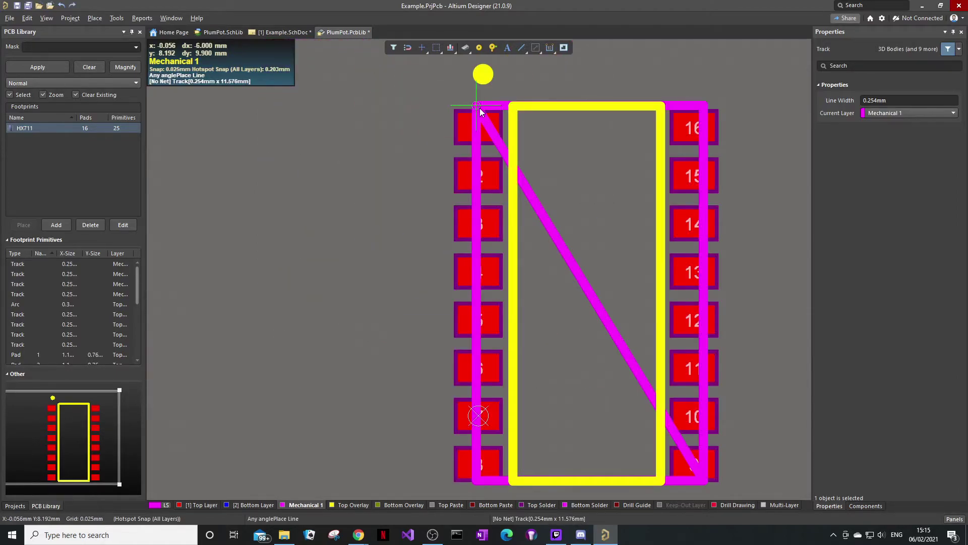
pyautogui.click(477, 107)
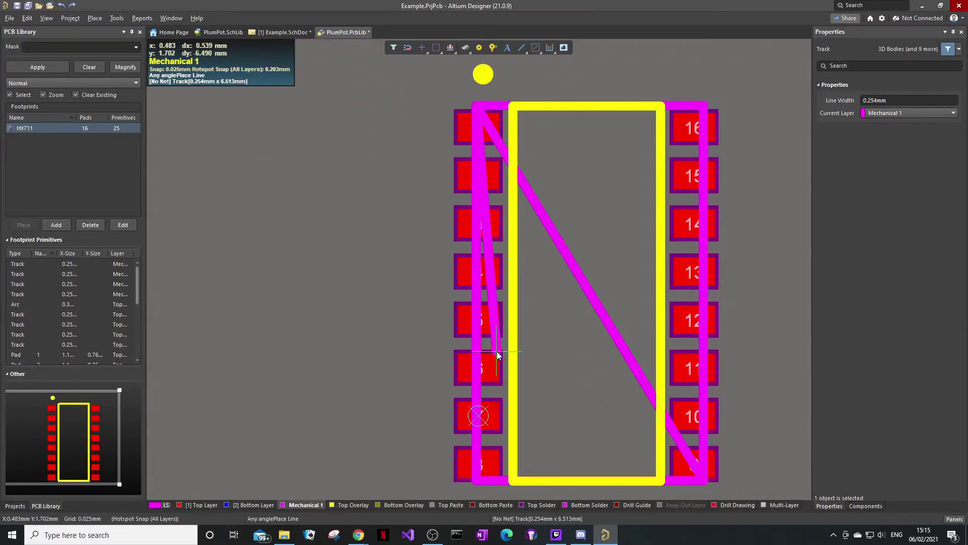
pyautogui.rightClick(500, 369)
# - Add the opposite bottom-left to top-right diagonal to form an X, then start Set Reference
pyautogui.click(477, 481)
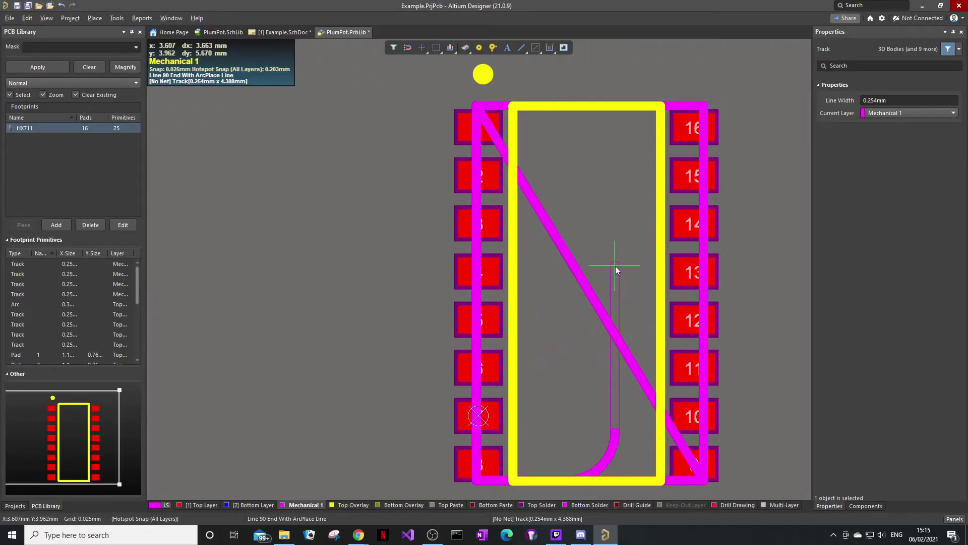
pyautogui.click(700, 107)
pyautogui.rightClick(592, 303)
pyautogui.rightClick(593, 298)
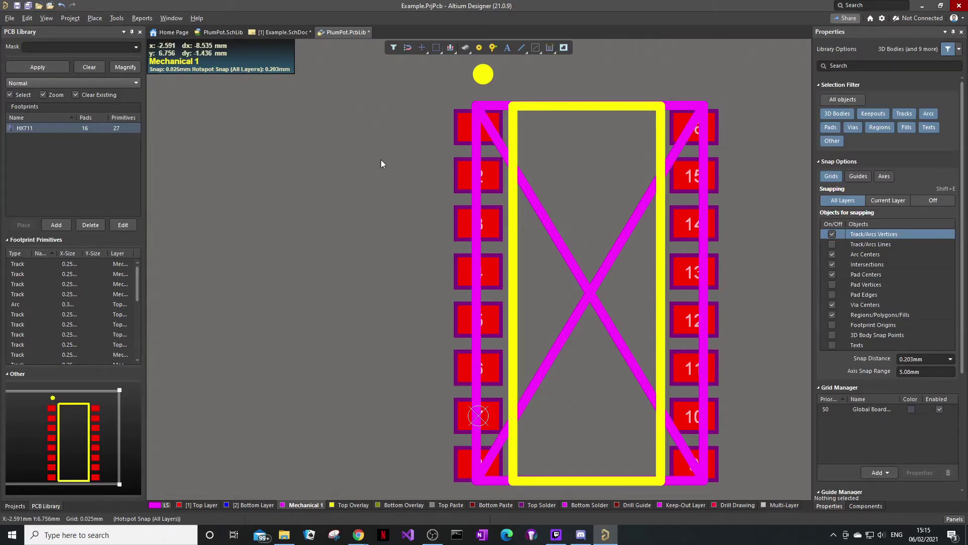
pyautogui.rightClick(259, 153)
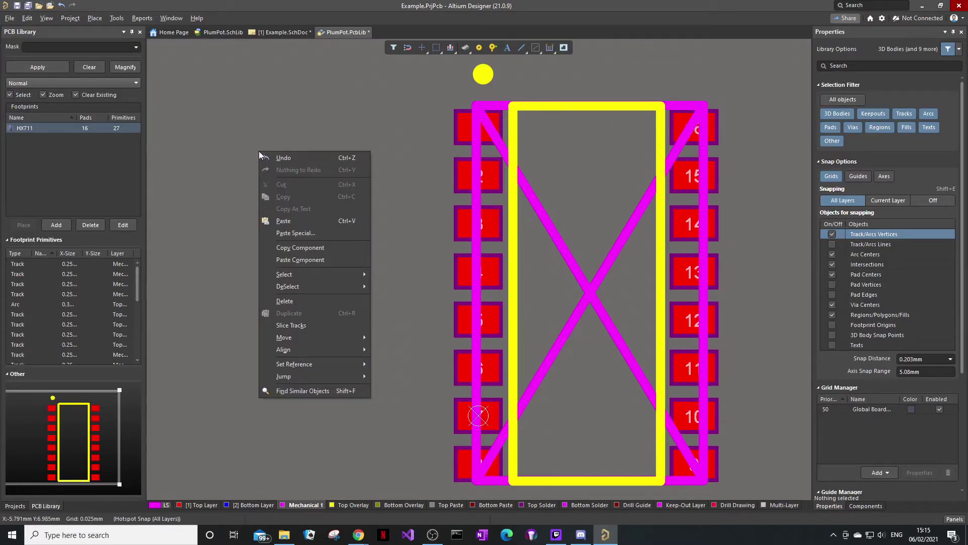
pyautogui.press('r')
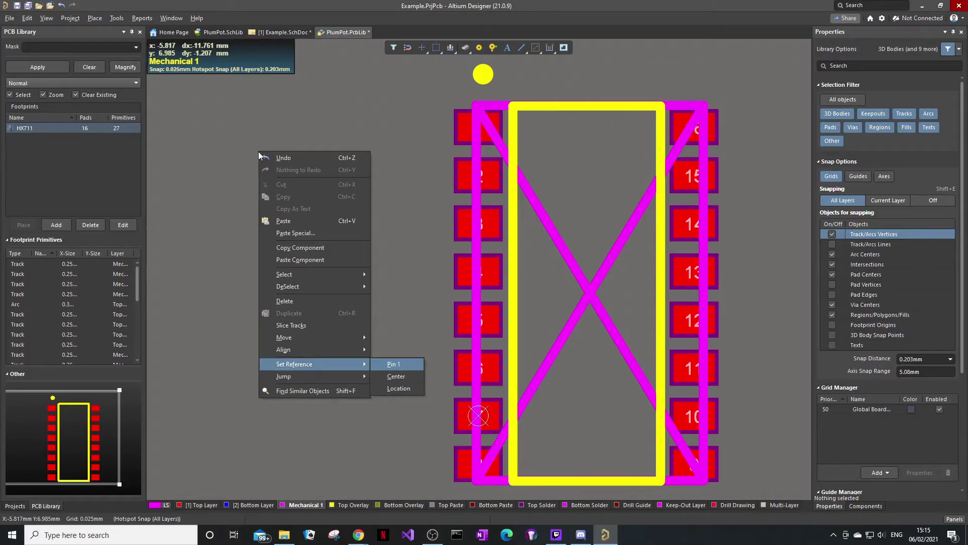
# - Set the reference origin at the diagonals' crossing, then delete both diagonal tracks
pyautogui.press('l')
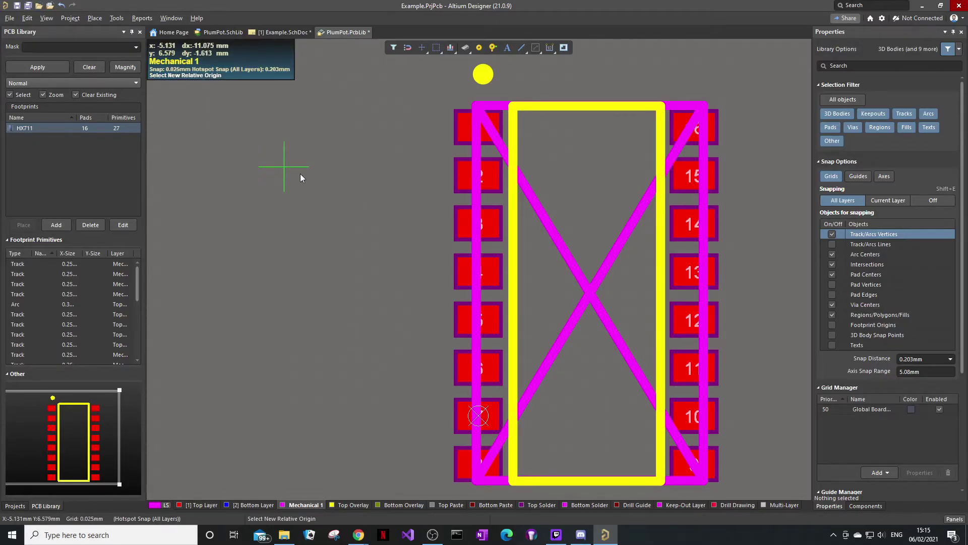
pyautogui.click(590, 293)
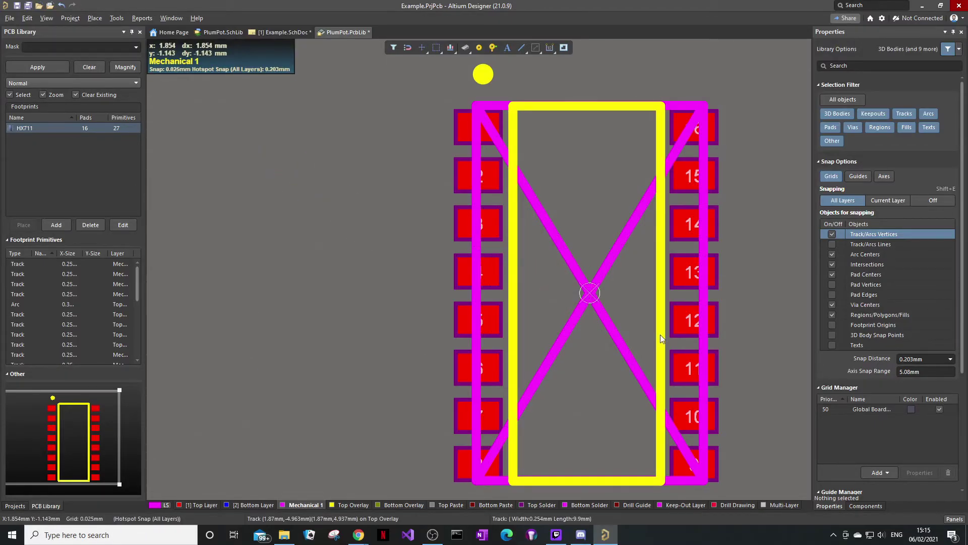
pyautogui.click(549, 232)
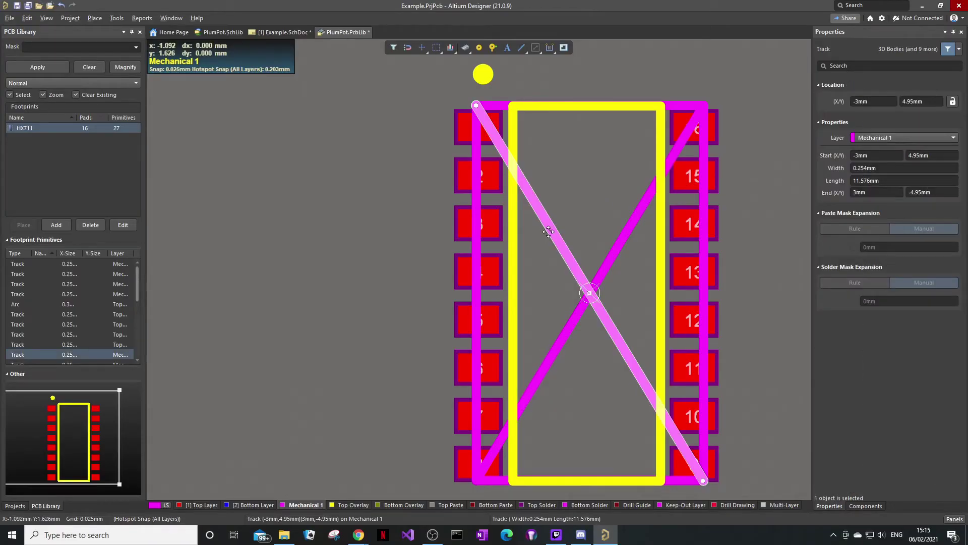
pyautogui.press('Delete')
pyautogui.click(619, 245)
pyautogui.press('Delete')
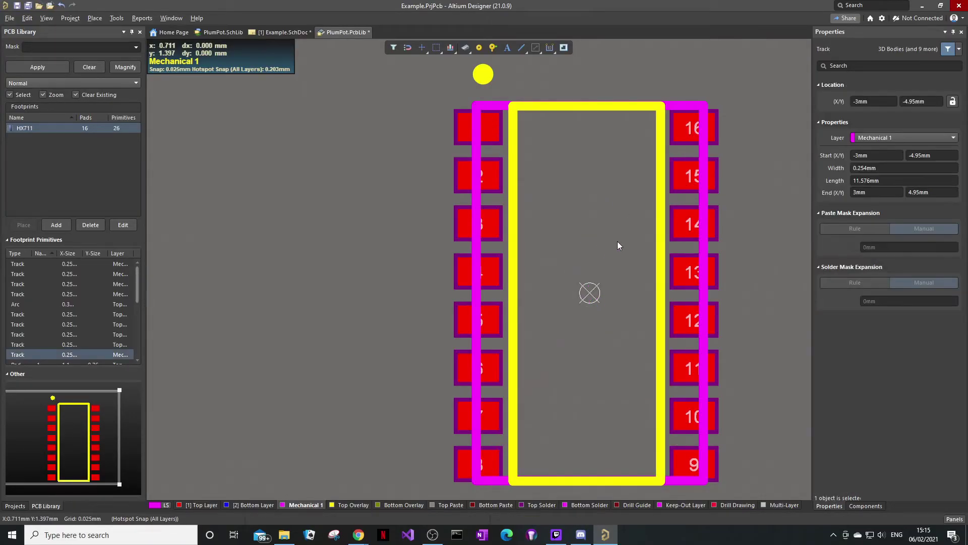
pyautogui.keyDown('ctrl'); pyautogui.scroll(-1, 605, 250); pyautogui.keyUp('ctrl')
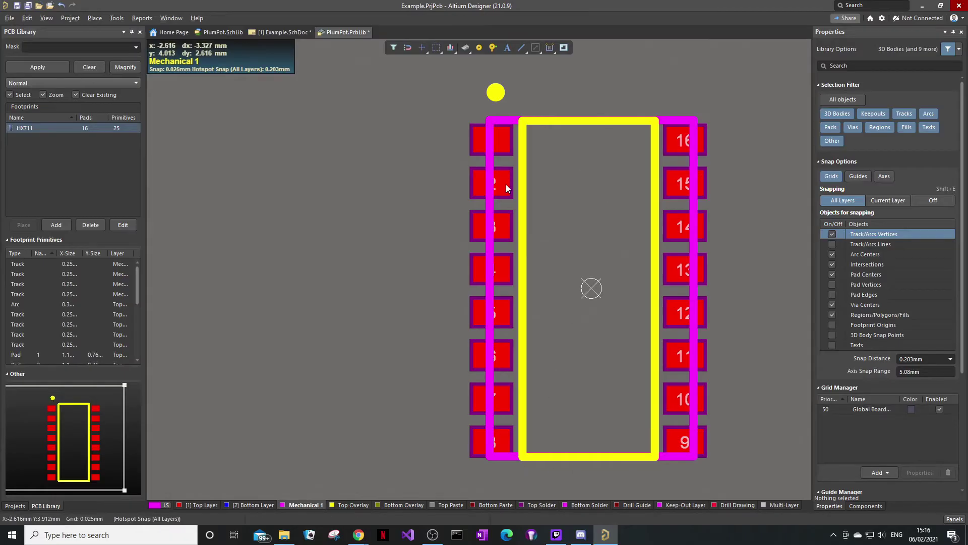
pyautogui.click(201, 505)
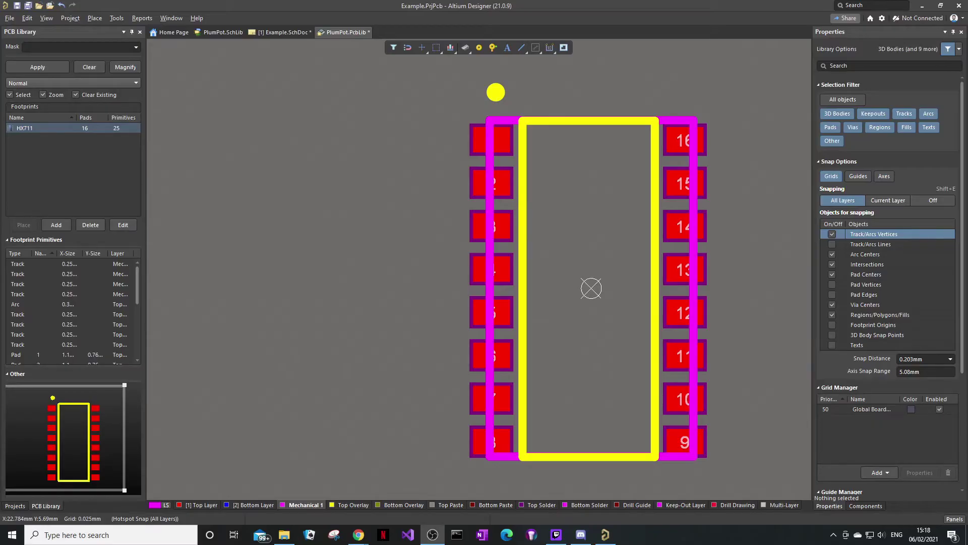
# - Download the CD4009 SMD SOIC-16 model zip from GrabCAD and show it in its folder
pyautogui.moveTo(372, 532)
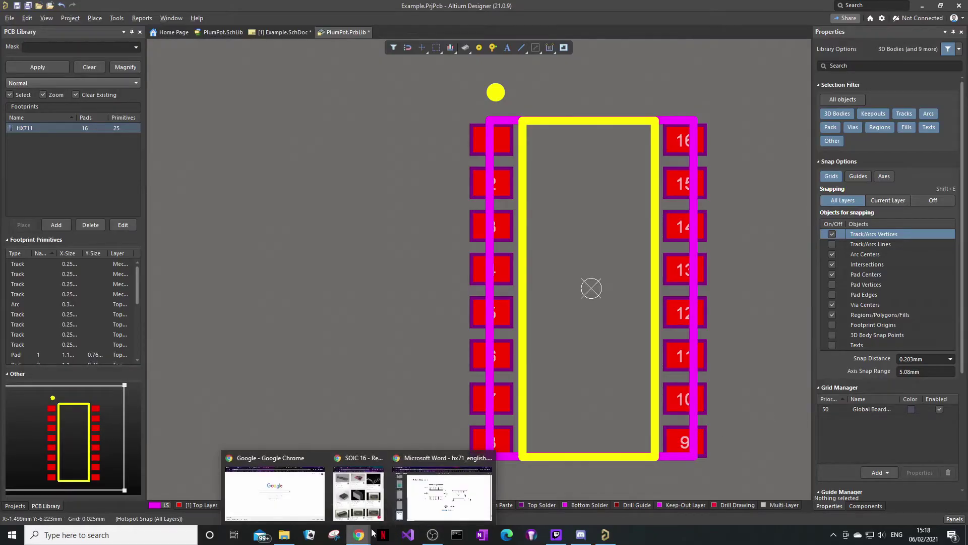
pyautogui.click(359, 492)
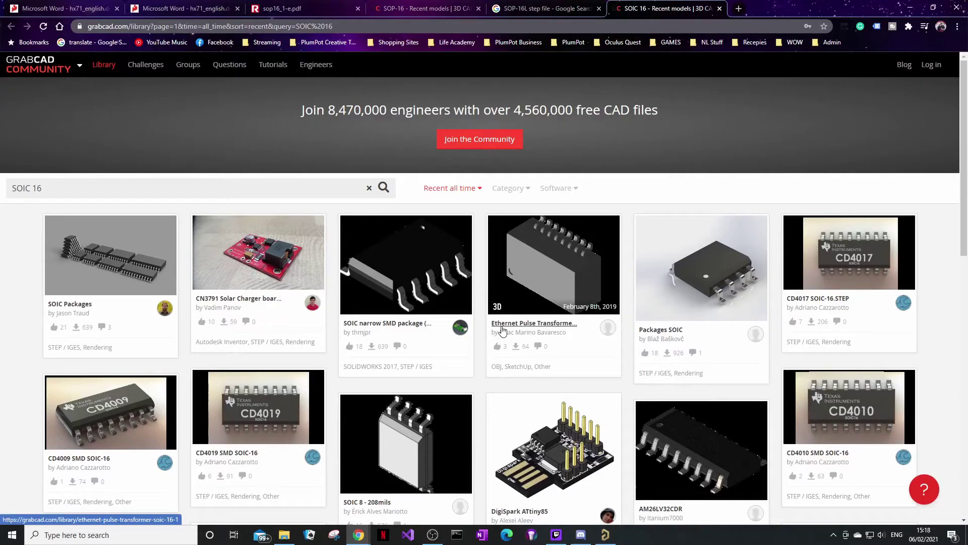
pyautogui.click(108, 426)
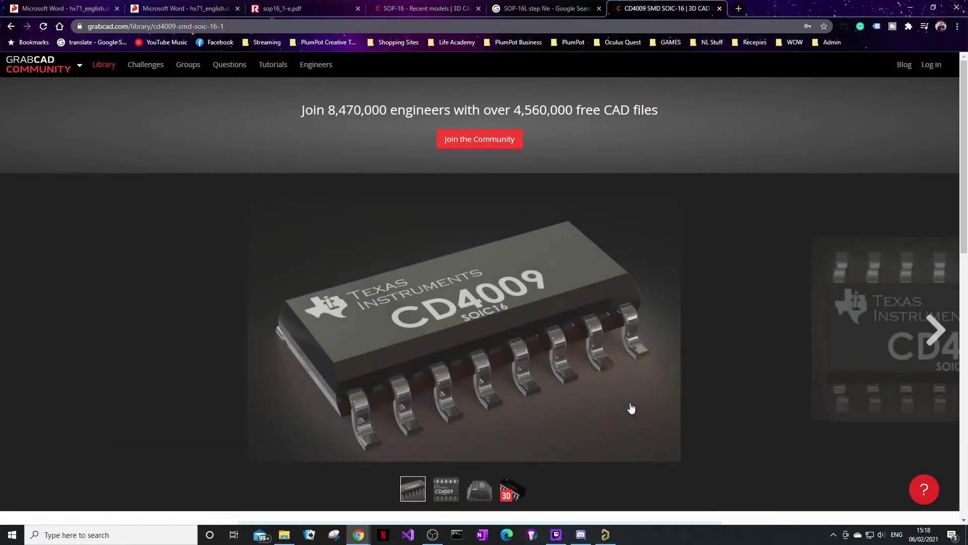
pyautogui.scroll(-9, 630, 409)
pyautogui.click(647, 128)
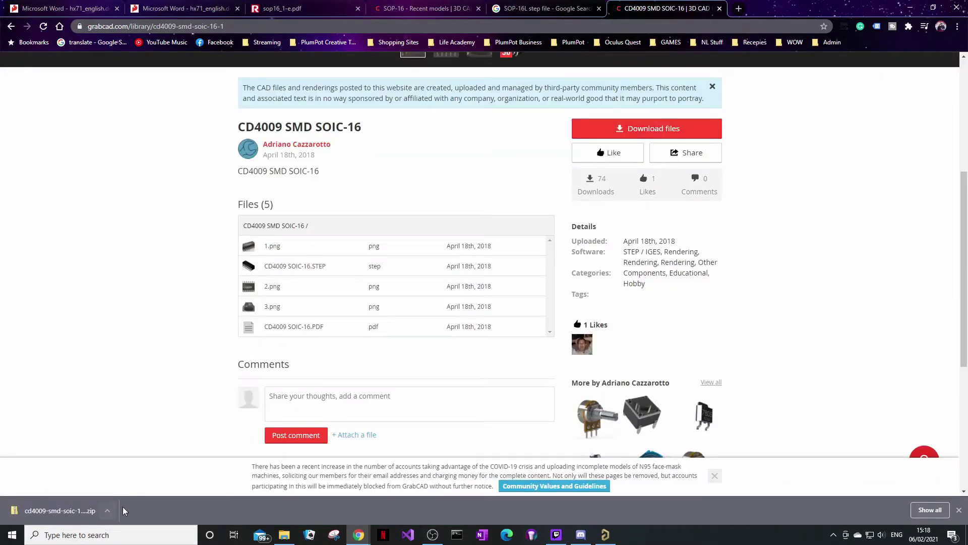
pyautogui.click(107, 510)
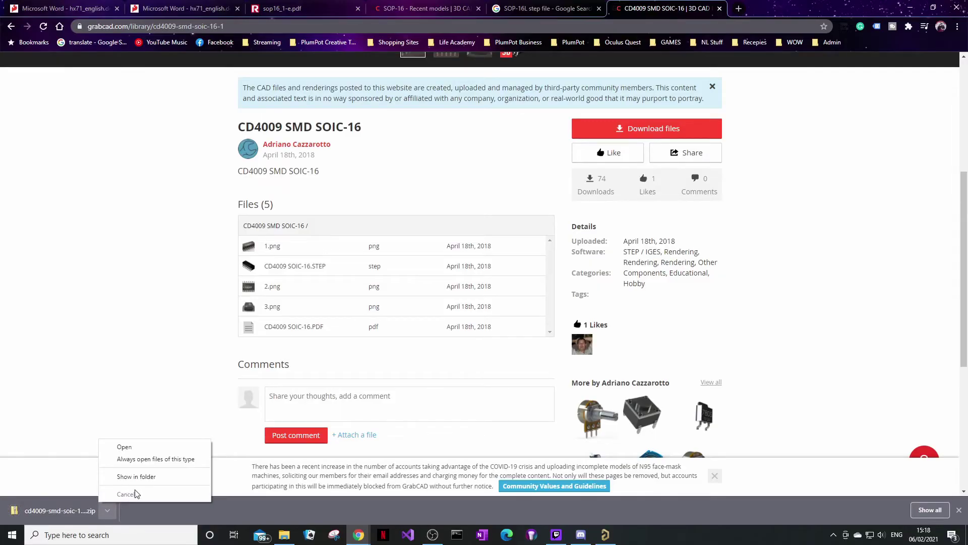
pyautogui.click(137, 476)
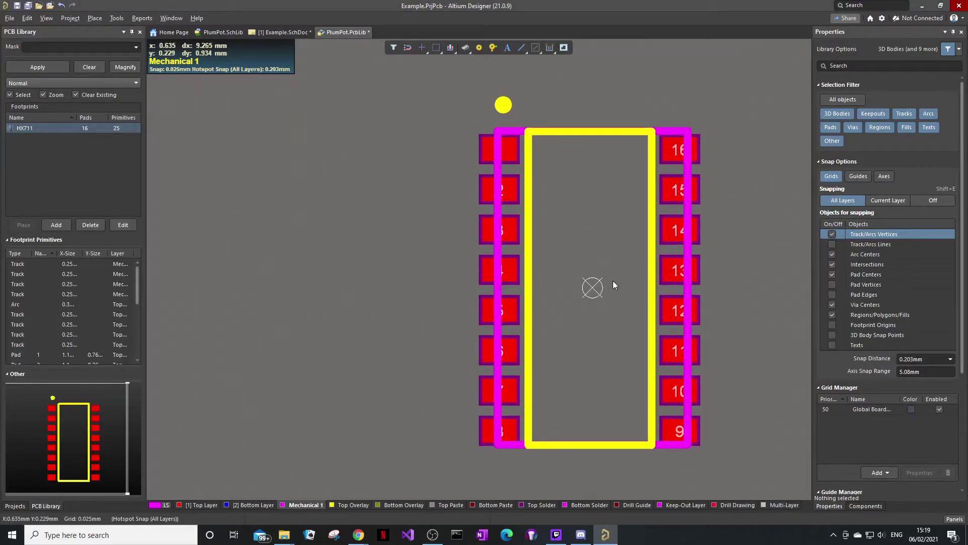
# - Place the CD4009 SOIC-16 STEP model as a 3D body on the footprint and preview it in 3D
pyautogui.press('p')
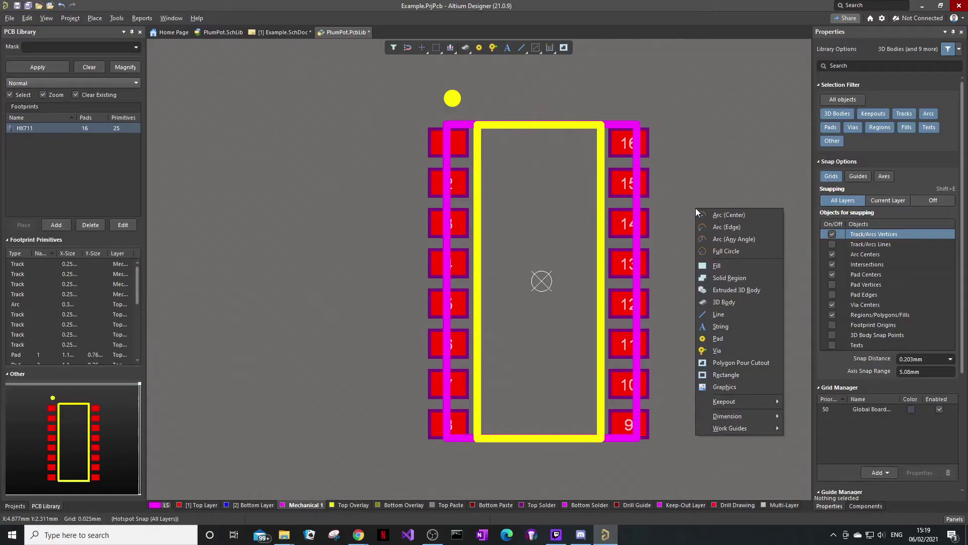
pyautogui.click(737, 301)
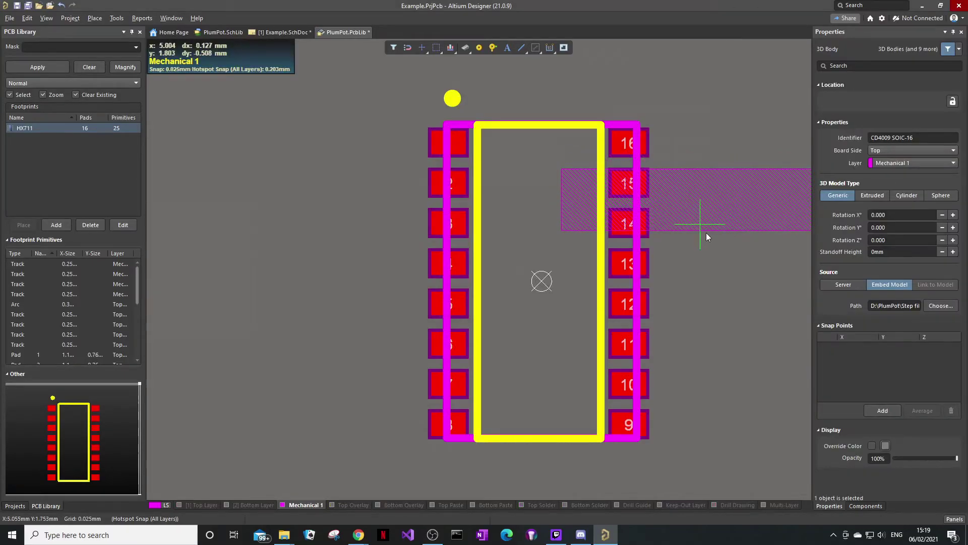
pyautogui.click(500, 279)
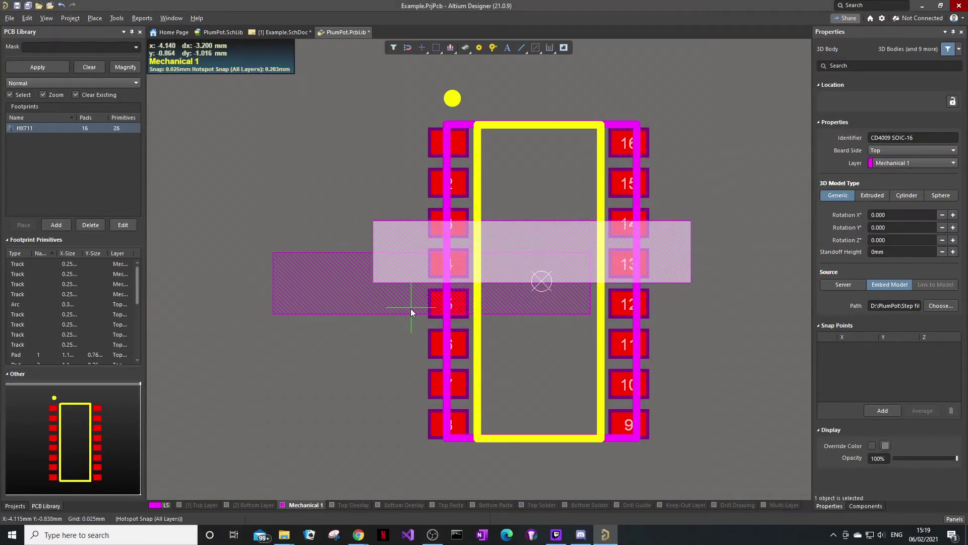
pyautogui.rightClick(409, 306)
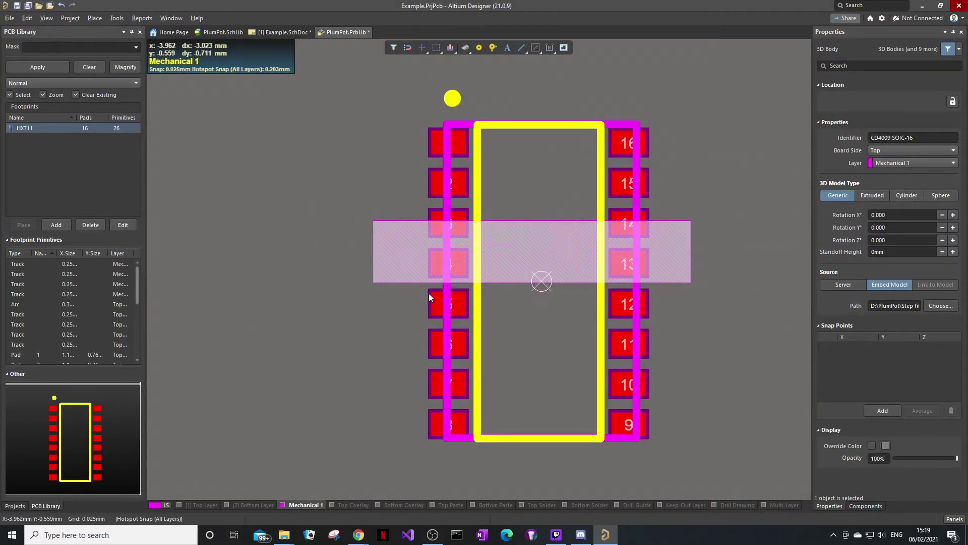
pyautogui.click(762, 174)
pyautogui.press('3')
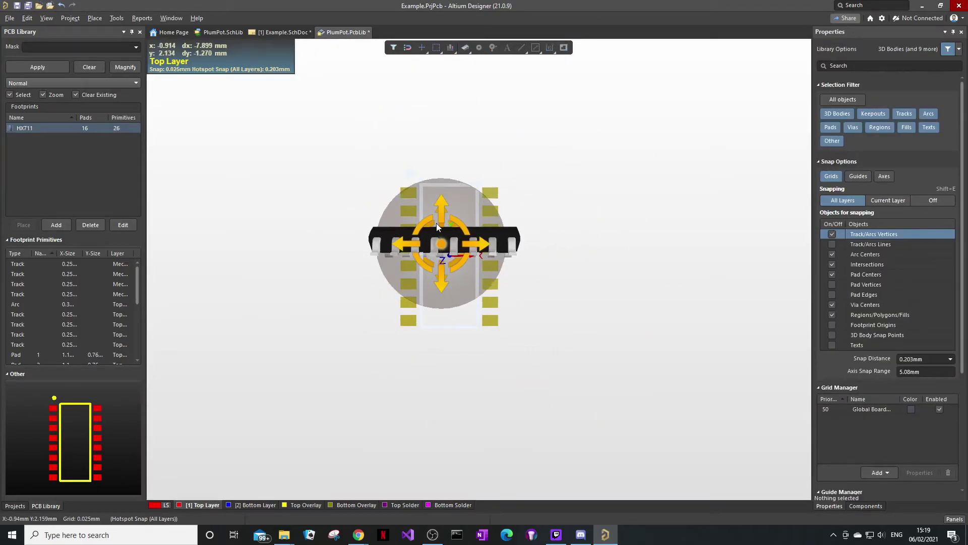
# - Enter 90° rotations in the 3D body's Properties to stand it upright, checking it in 3D
pyautogui.press('2')
pyautogui.click(680, 253)
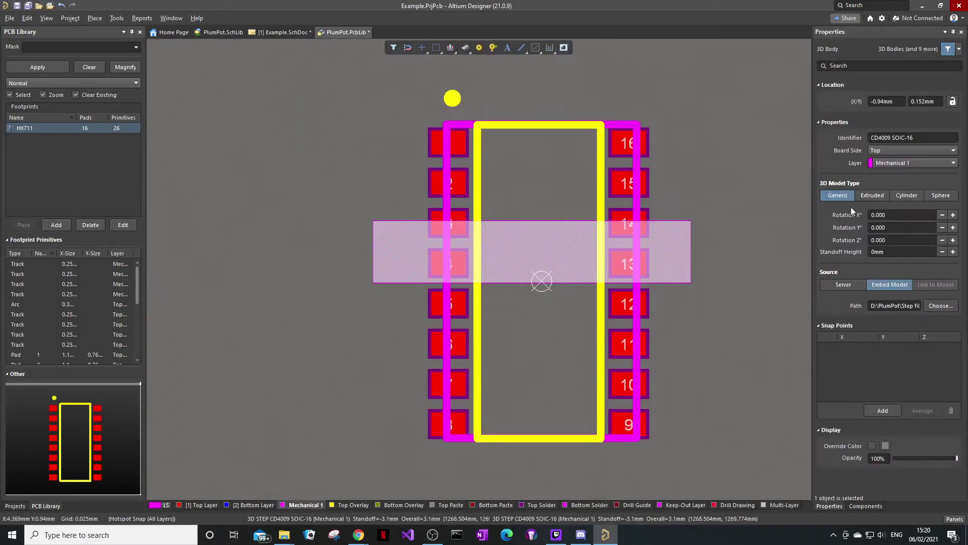
pyautogui.click(890, 227)
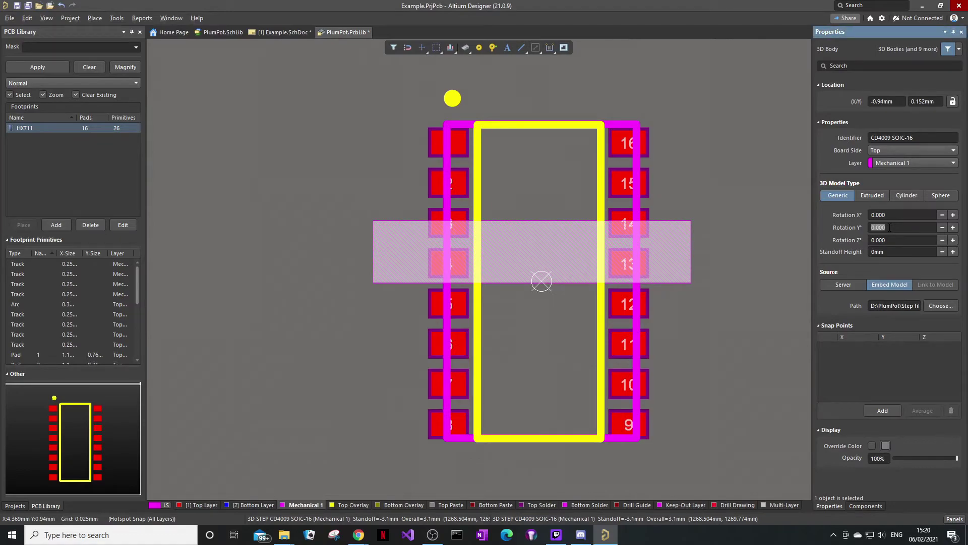
pyautogui.write('90')
pyautogui.press('Return')
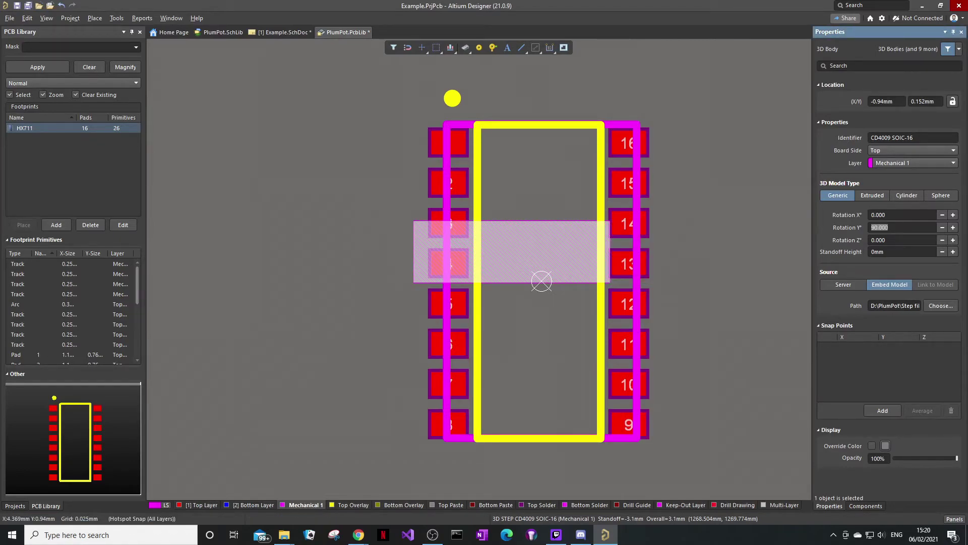
pyautogui.write('0')
pyautogui.press('Return')
pyautogui.click(902, 240)
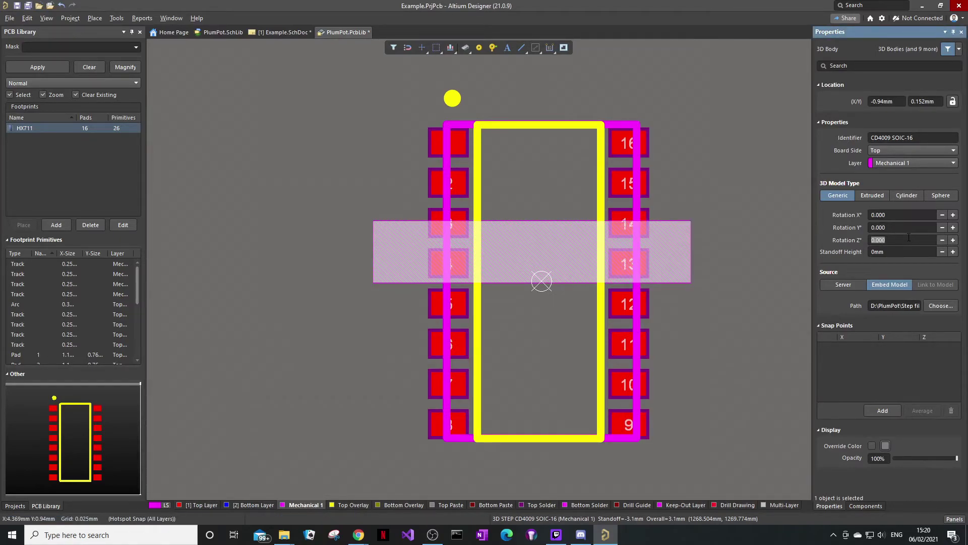
pyautogui.write('90')
pyautogui.press('Return')
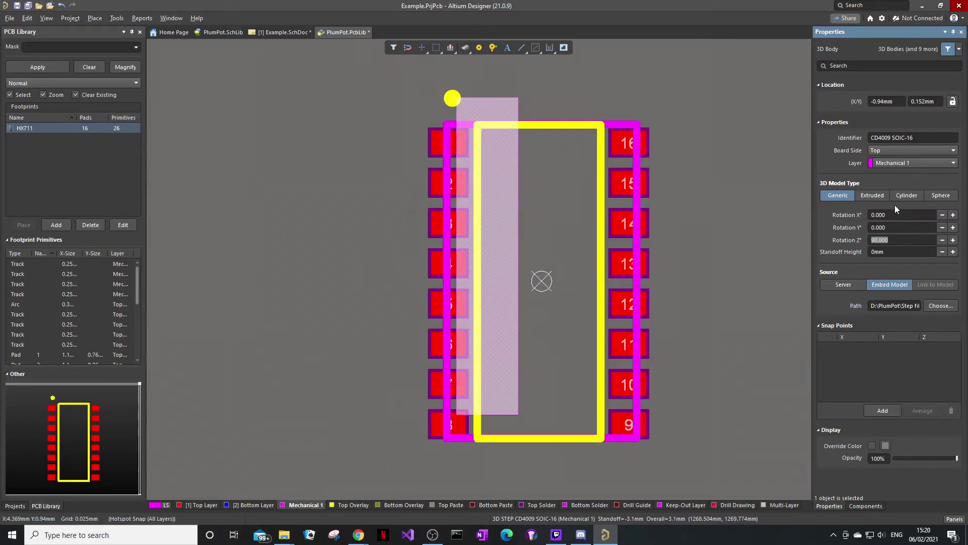
pyautogui.click(676, 199)
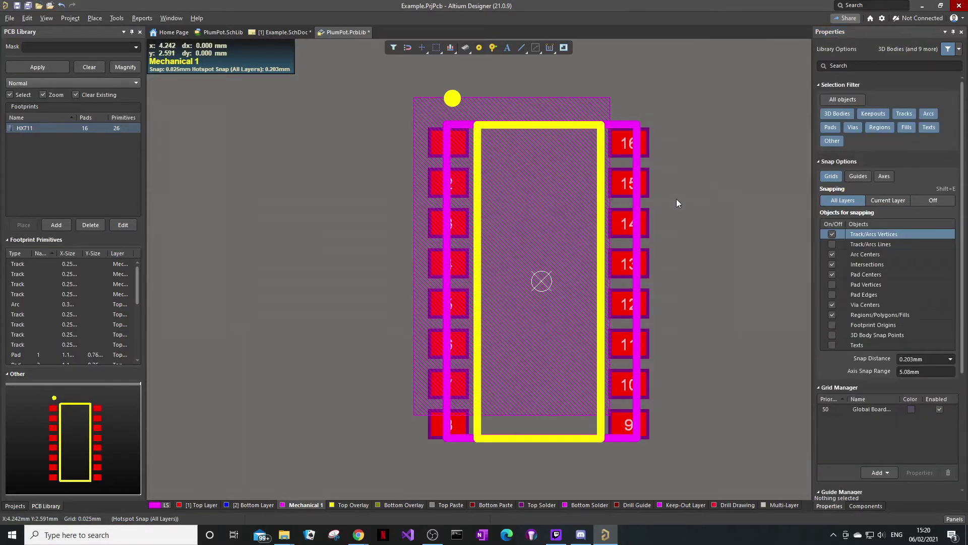
pyautogui.press('3')
pyautogui.press('2')
# - Drag the 3D body over the footprint, aligning it with the outline and centring it on the pads
pyautogui.moveTo(558, 246); pyautogui.dragTo(542, 319)
pyautogui.keyDown('ctrl'); pyautogui.scroll(3, 551, 231); pyautogui.keyUp('ctrl')
pyautogui.scroll(3, 552, 231)
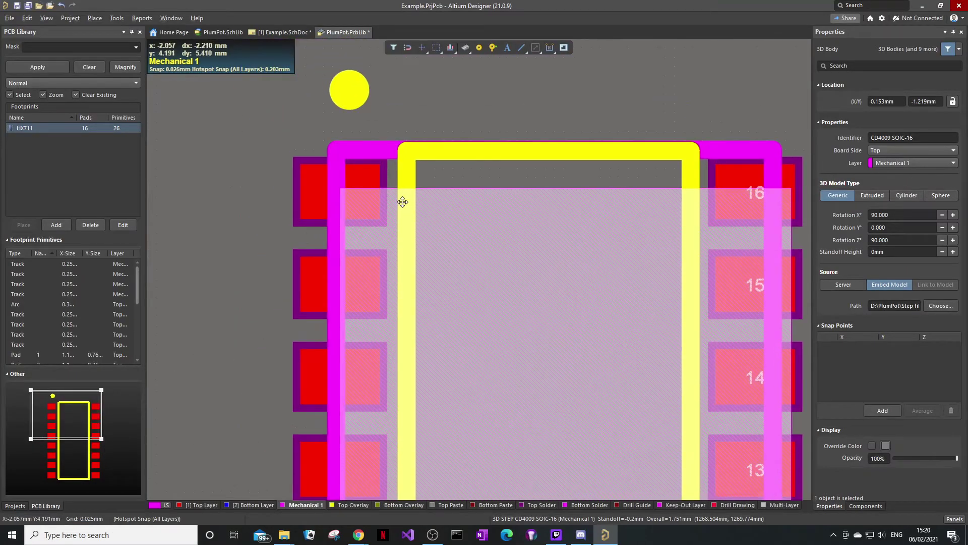
pyautogui.moveTo(335, 159); pyautogui.dragTo(331, 152)
pyautogui.press('3')
pyautogui.press('2')
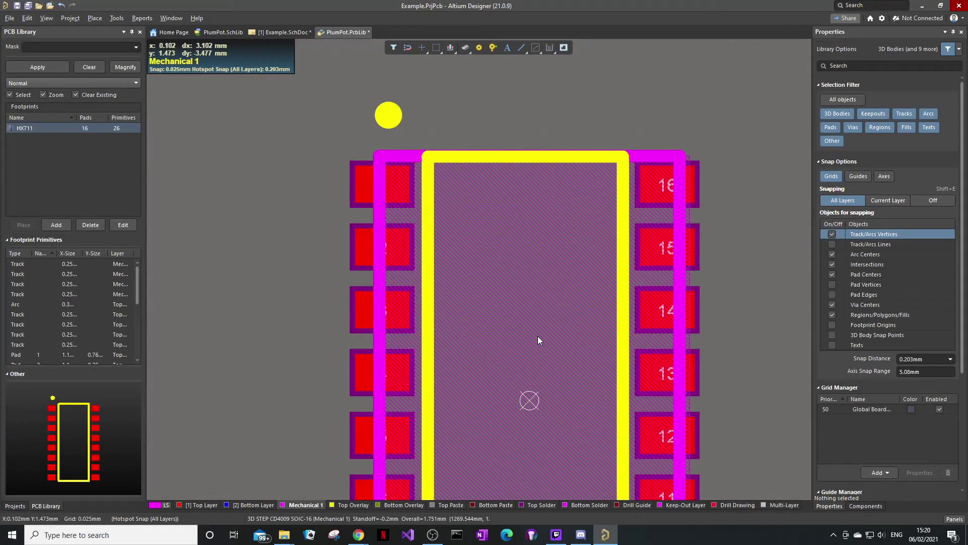
pyautogui.keyDown('ctrl'); pyautogui.scroll(-3, 623, 356); pyautogui.keyUp('ctrl')
pyautogui.click(560, 336)
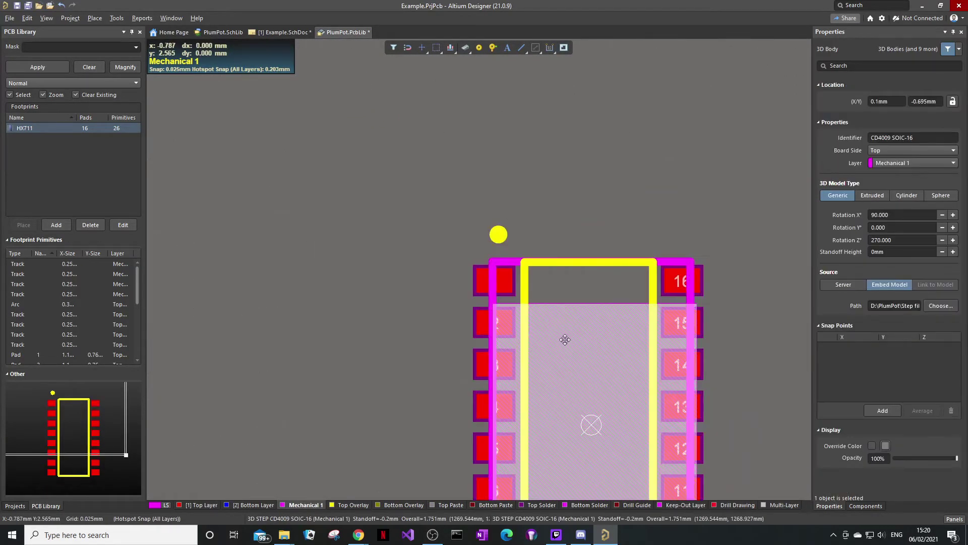
pyautogui.moveTo(564, 340); pyautogui.dragTo(591, 266)
# - Select the CD4009 body, edit its standoff height, and orbit the 3D view to check its seating
pyautogui.press('3')
pyautogui.keyDown('ctrl'); pyautogui.scroll(5, 514, 310); pyautogui.keyUp('ctrl')
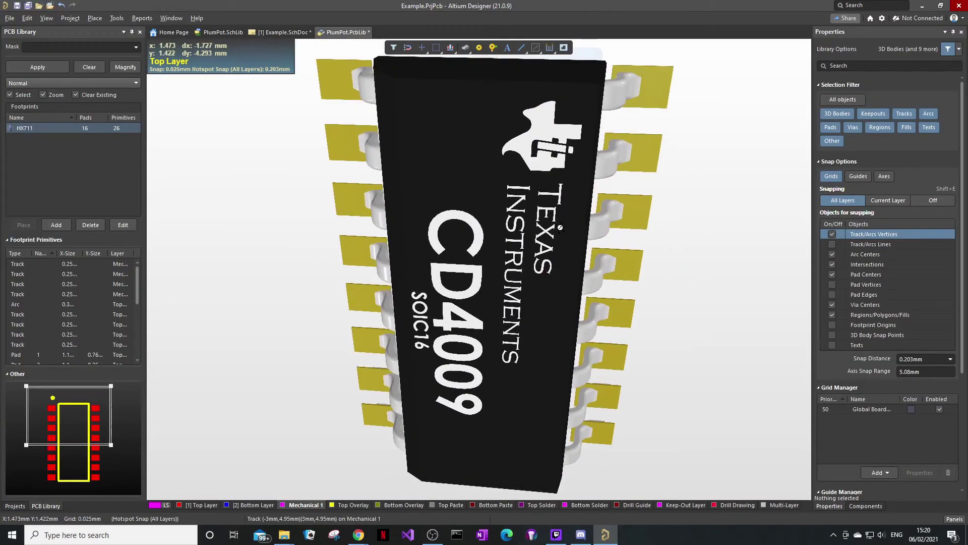
pyautogui.keyDown('shift'); pyautogui.moveTo(514, 311); pyautogui.dragTo(425, 370, button='right'); pyautogui.keyUp('shift')
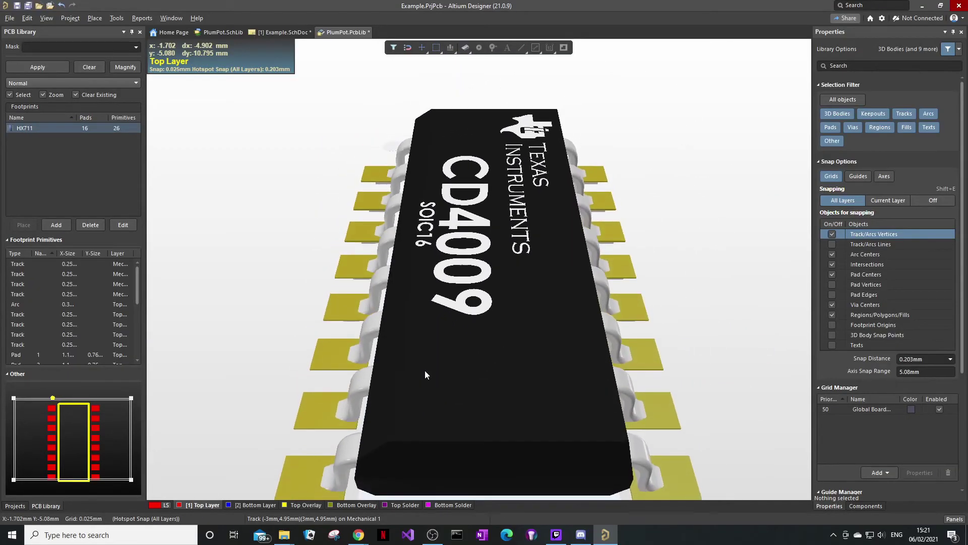
pyautogui.click(447, 329)
pyautogui.press('2')
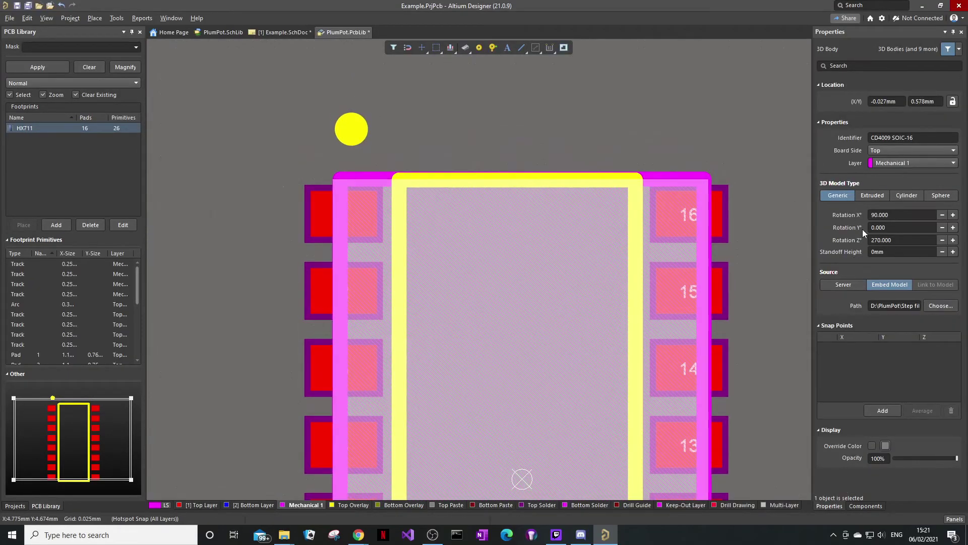
pyautogui.click(893, 251)
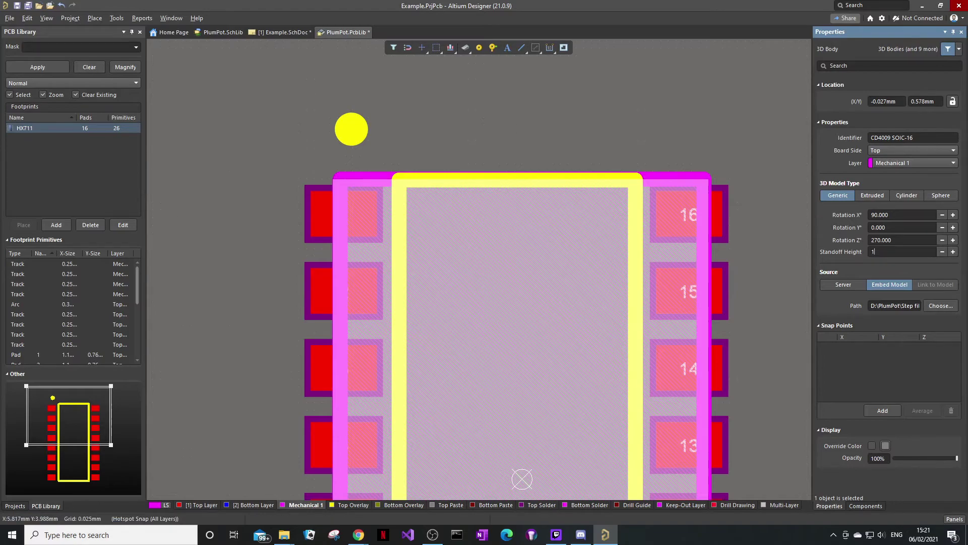
pyautogui.press('3')
pyautogui.keyDown('shift'); pyautogui.moveTo(456, 307); pyautogui.dragTo(625, 369, button='right'); pyautogui.keyUp('shift')
# - Return the HX711 footprint to the 2D view and re-centre it on screen
pyautogui.press('2')
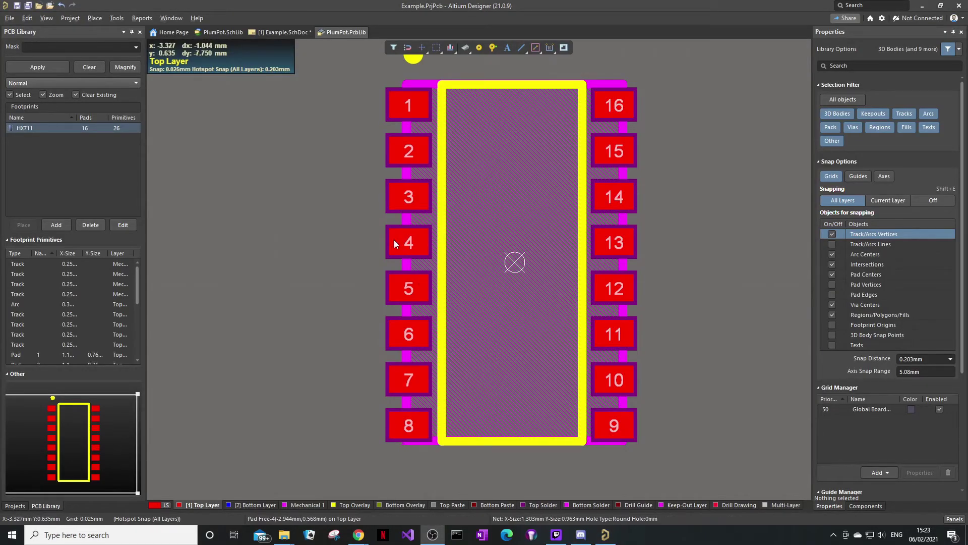
pyautogui.moveTo(395, 240); pyautogui.dragTo(328, 216, button='right')
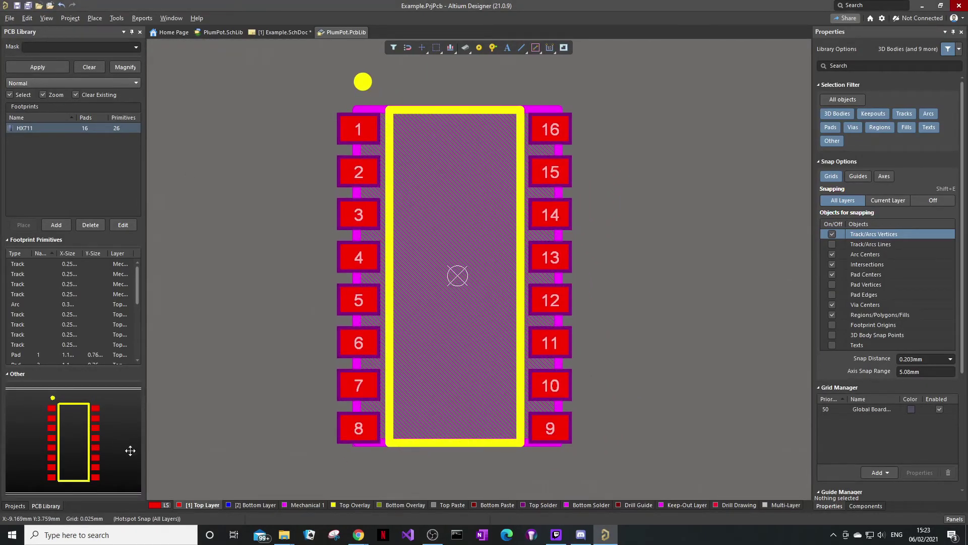
# - Open the PlumPot.SchLib symbol library from the Projects panel
pyautogui.click(15, 506)
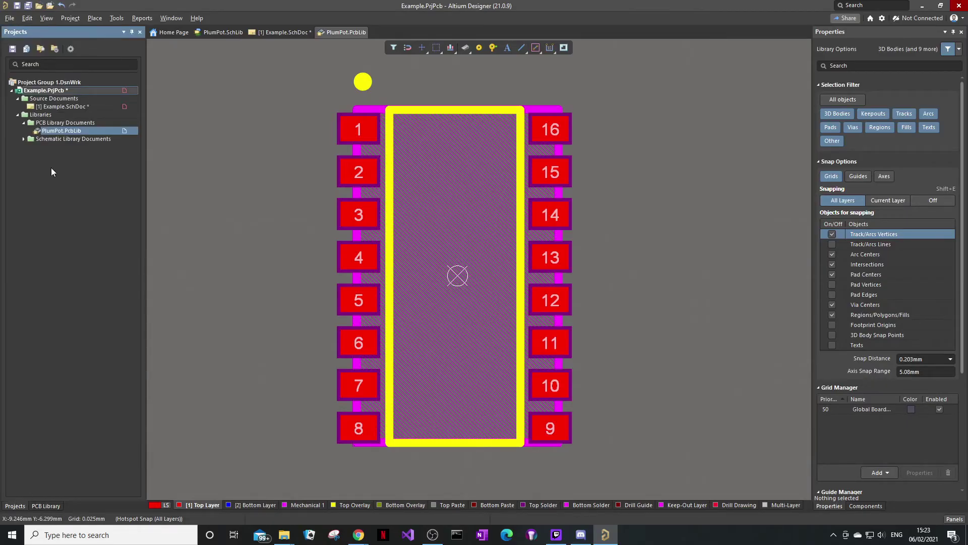
pyautogui.click(23, 139)
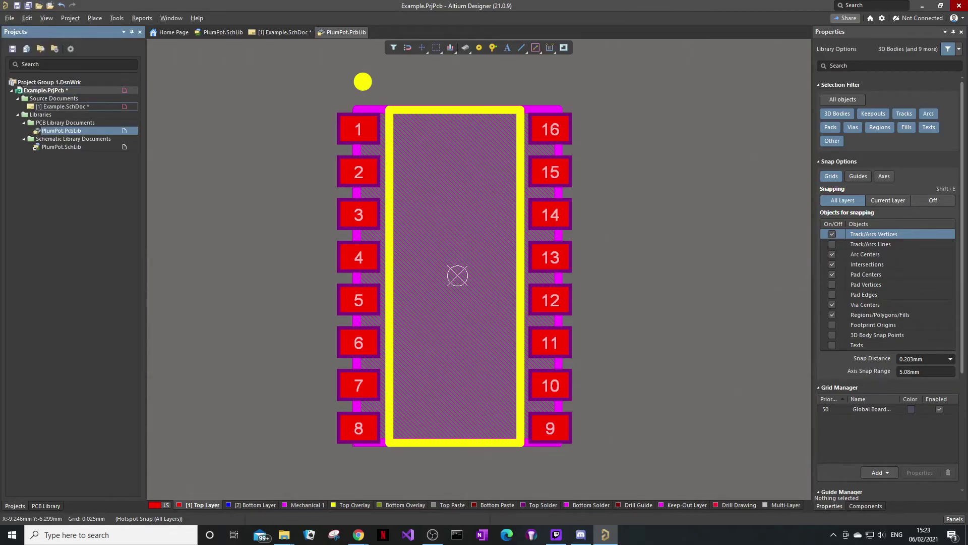
pyautogui.doubleClick(62, 107)
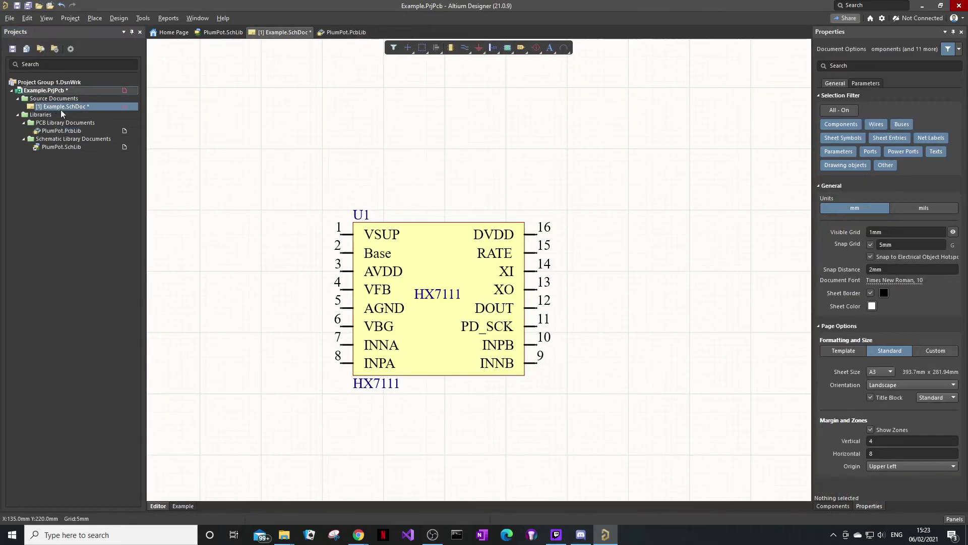
pyautogui.doubleClick(72, 148)
# - Add the HX711 footprint from PlumPot.PcbLib as the HX7111 component's footprint model
pyautogui.click(541, 157)
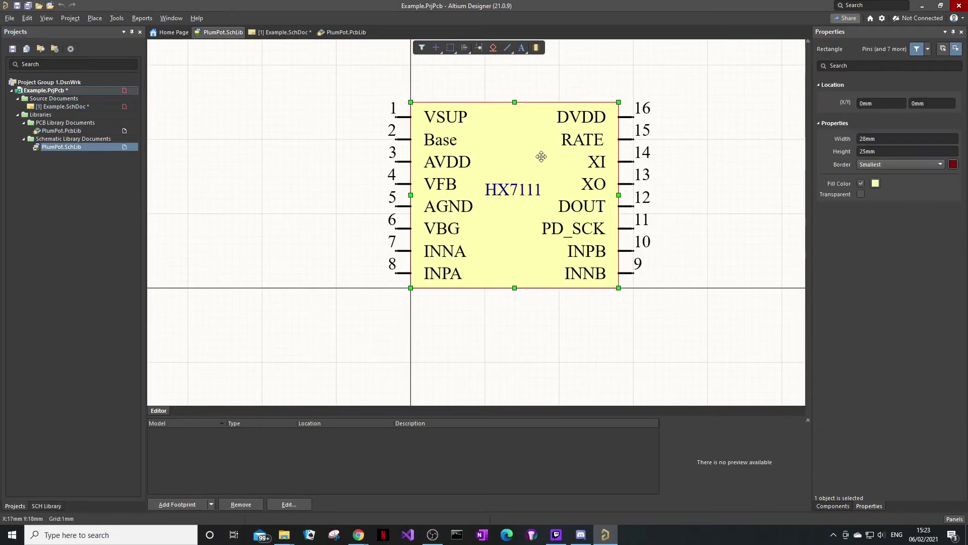
pyautogui.click(711, 190)
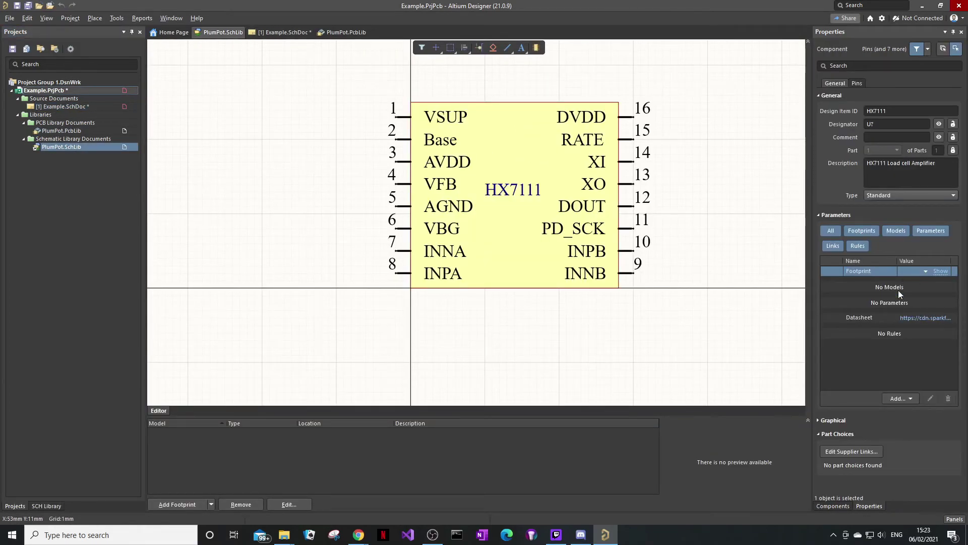
pyautogui.click(874, 271)
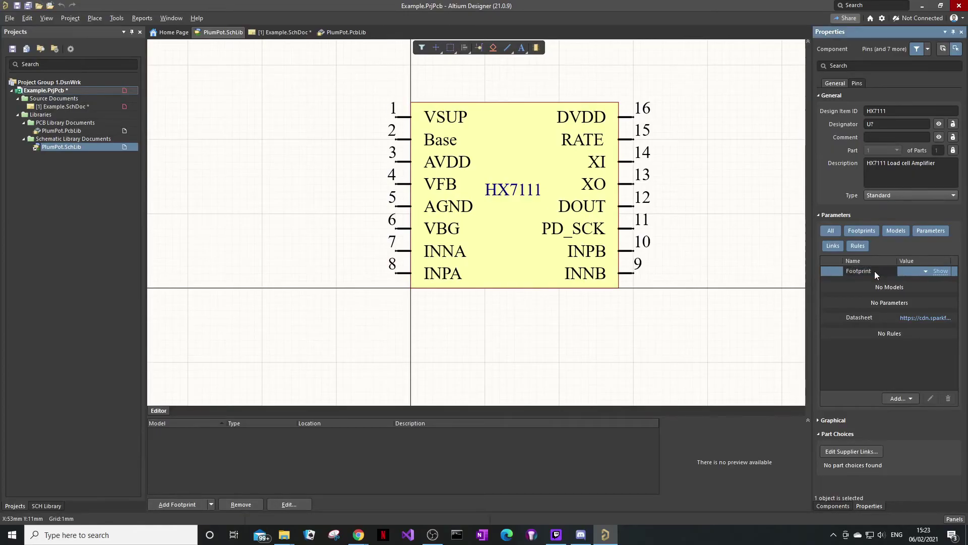
pyautogui.click(911, 399)
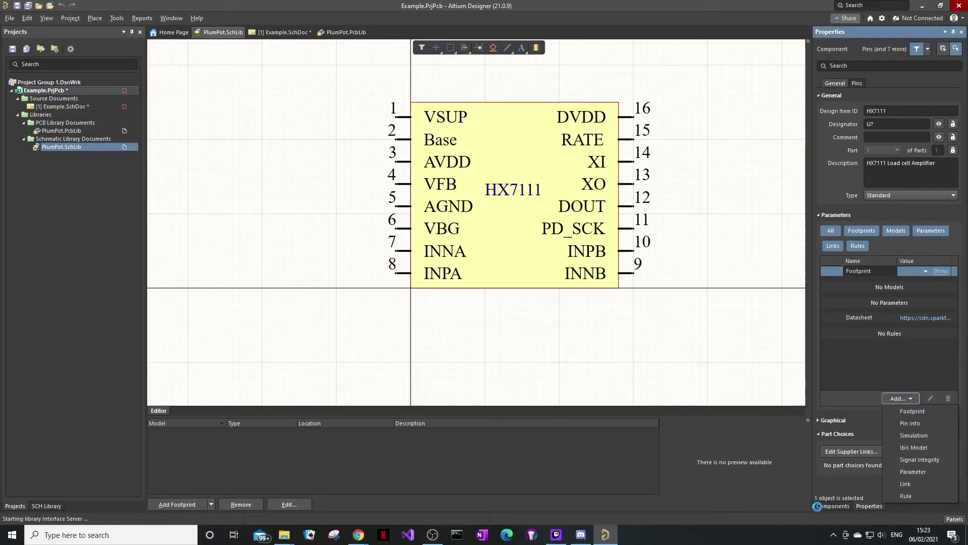
pyautogui.click(910, 412)
pyautogui.click(529, 152)
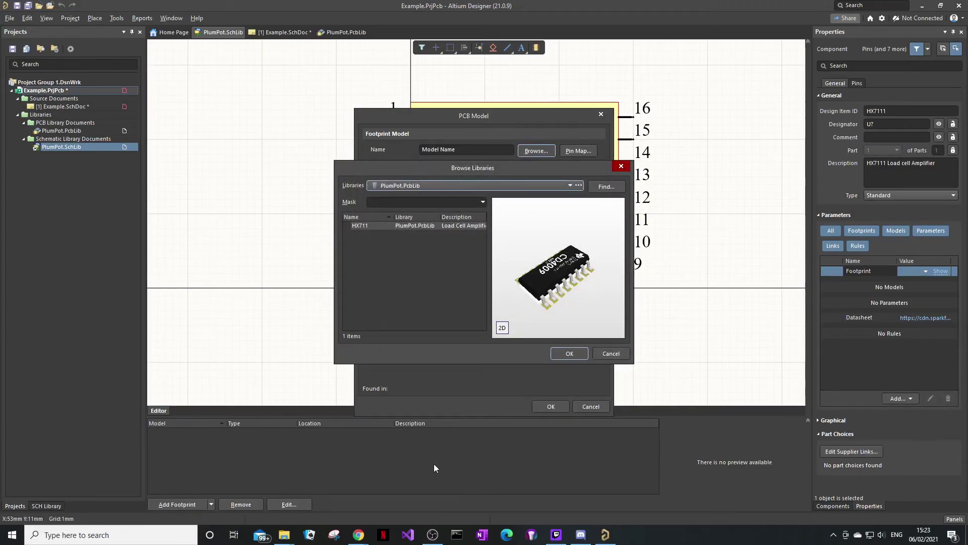
pyautogui.click(558, 354)
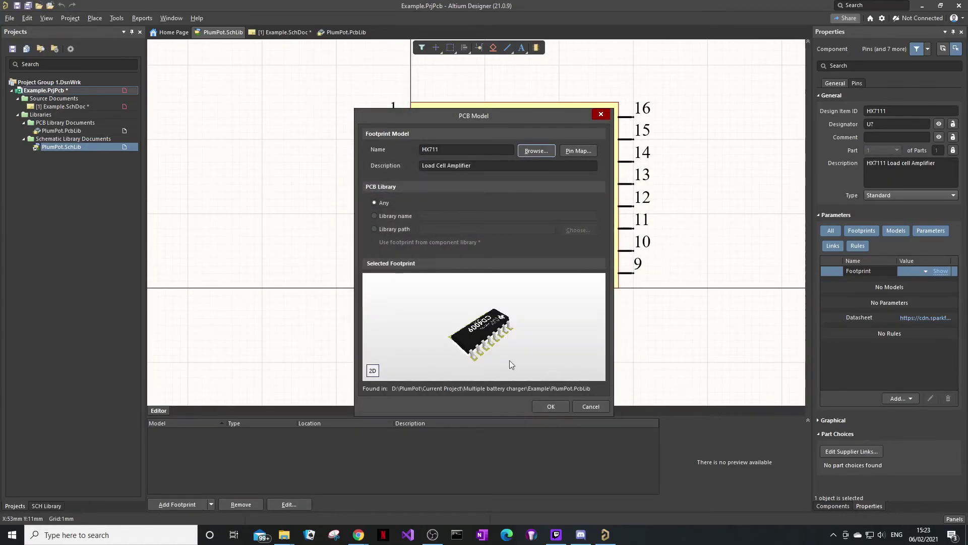
pyautogui.click(552, 406)
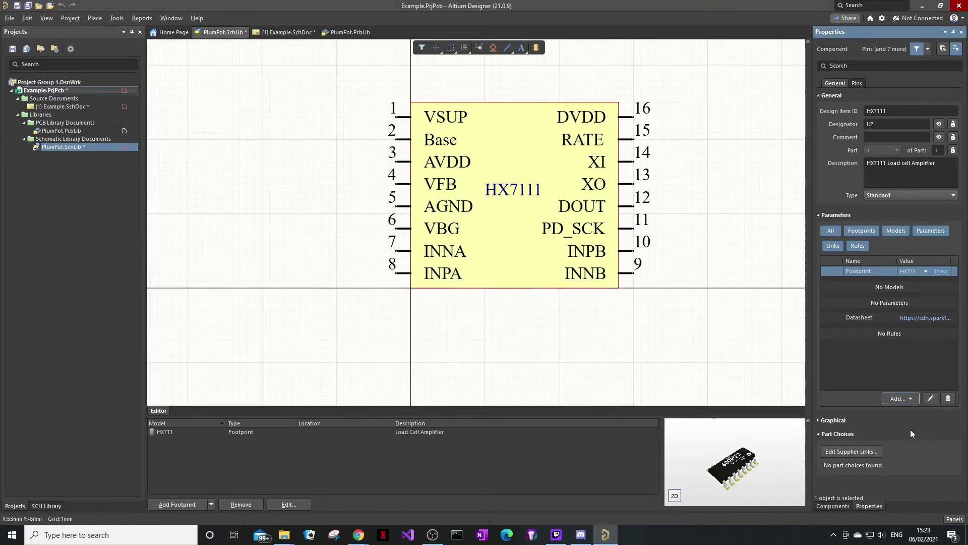
# - Save the schematic library, glance at PlumPot.PcbLib, then return to PlumPot.SchLib
pyautogui.click(17, 5)
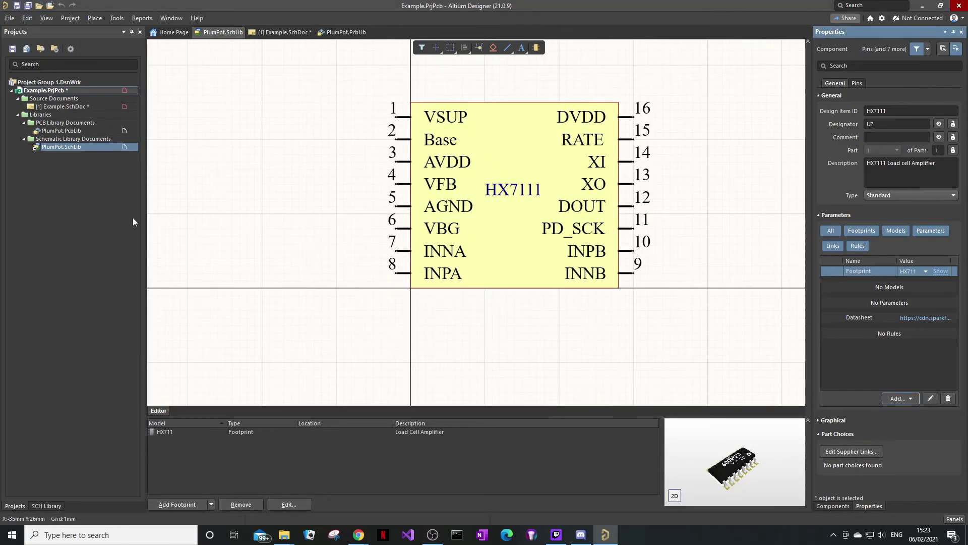
pyautogui.click(74, 131)
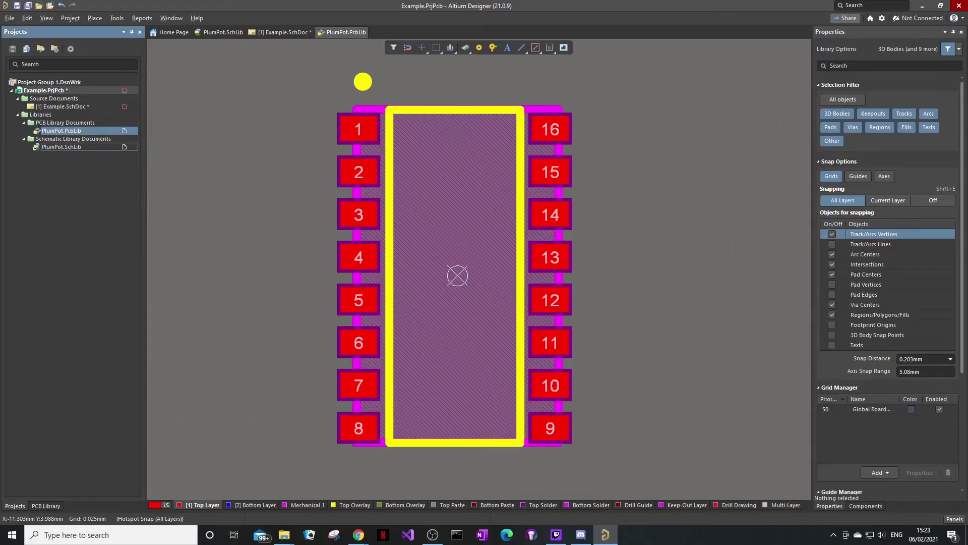
pyautogui.moveTo(63, 146); pyautogui.dragTo(69, 137)
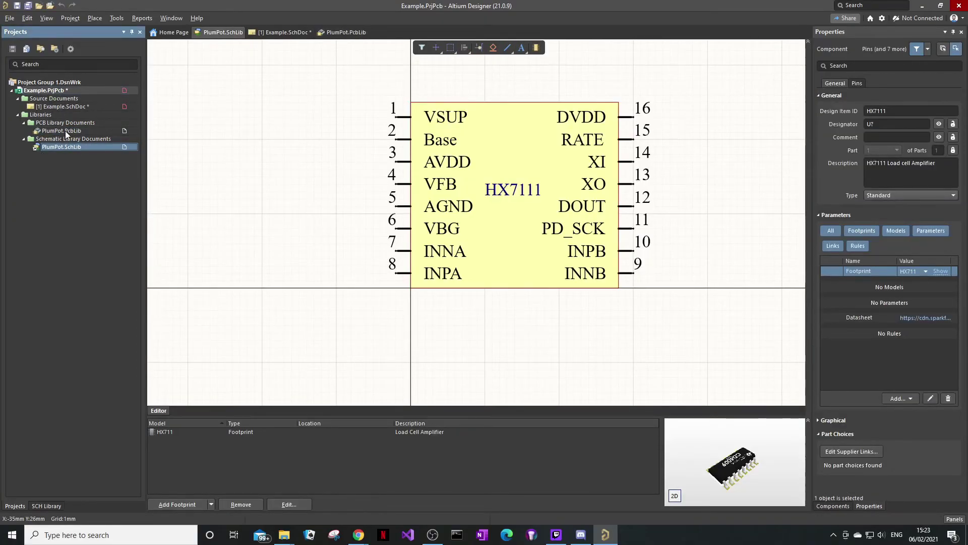
# - Switch to Example.SchDoc and look through the menus for a PCB creation command
pyautogui.click(60, 107)
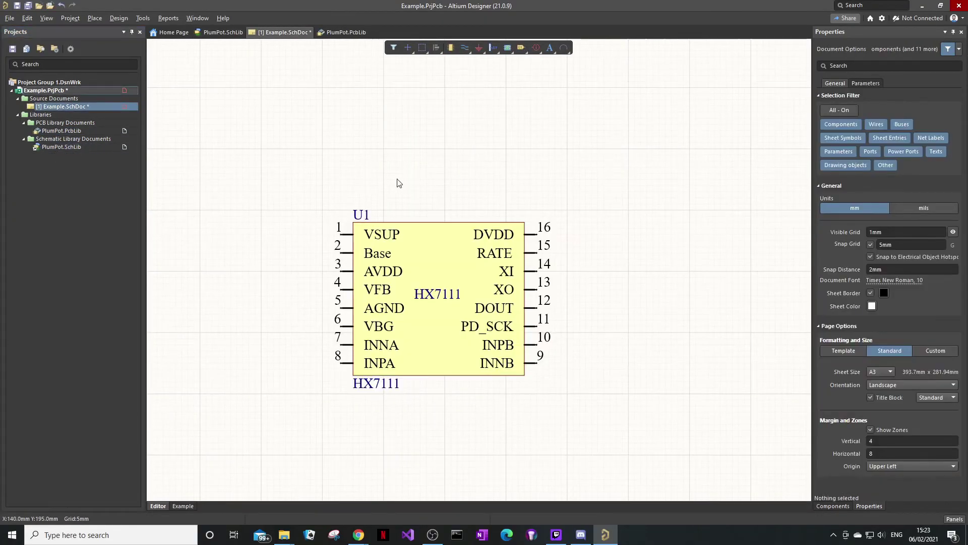
pyautogui.click(143, 18)
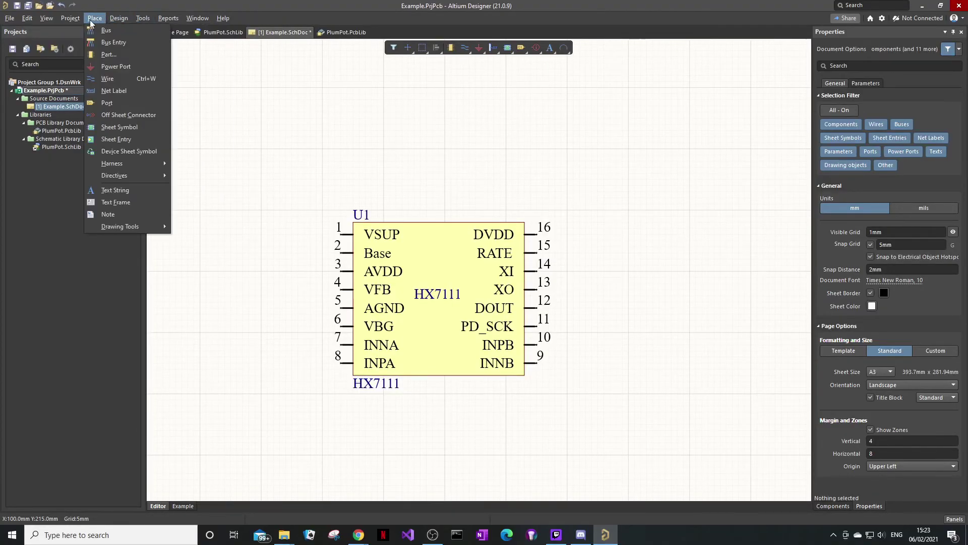
pyautogui.click(62, 94)
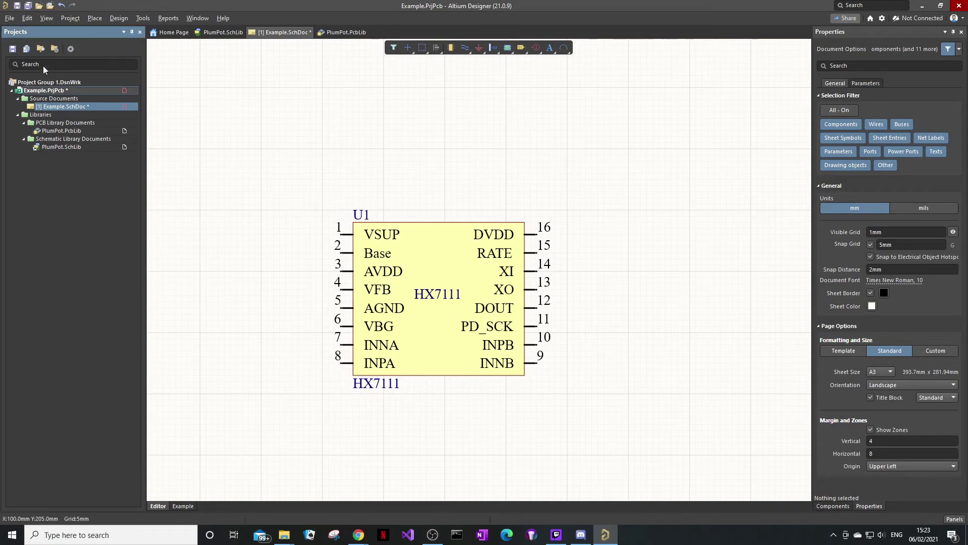
# - Create a new PCB document, save it as Example.PcbDoc, and return to Example.SchDoc
pyautogui.click(6, 19)
pyautogui.moveTo(30, 30)
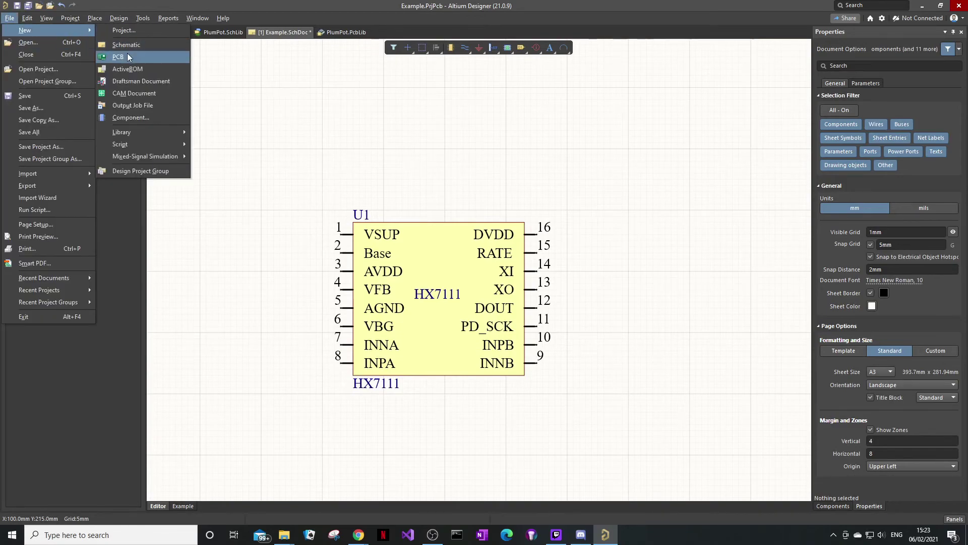
pyautogui.click(119, 56)
pyautogui.hotkey('ctrl', 's')
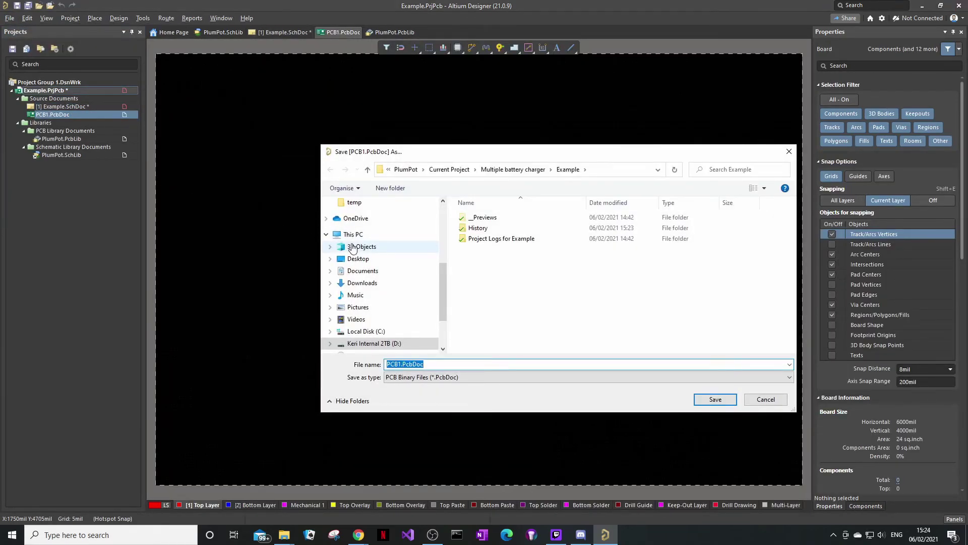
pyautogui.write('Example')
pyautogui.press('Return')
pyautogui.click(62, 107)
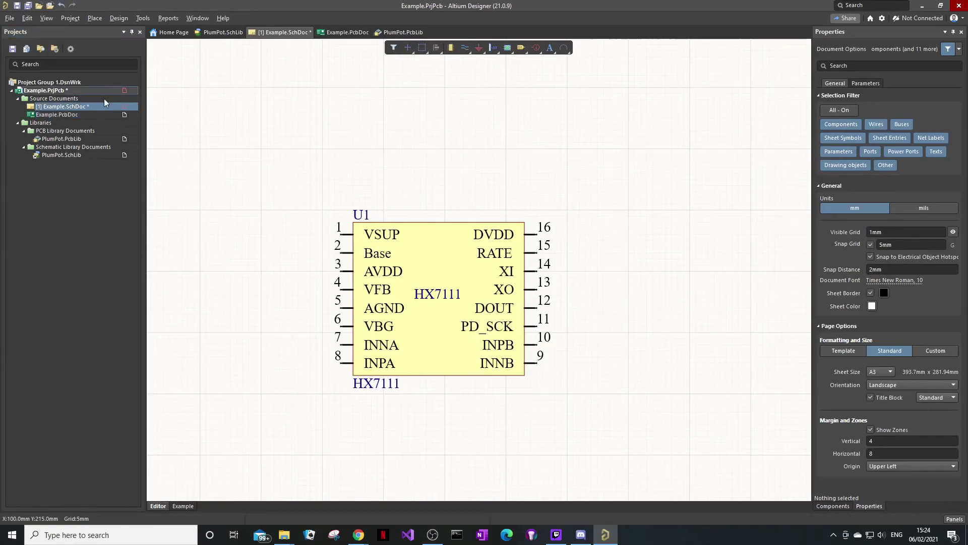
# - Save the schematic, try updating Example.PcbDoc, then go back to Example.SchDoc
pyautogui.click(19, 7)
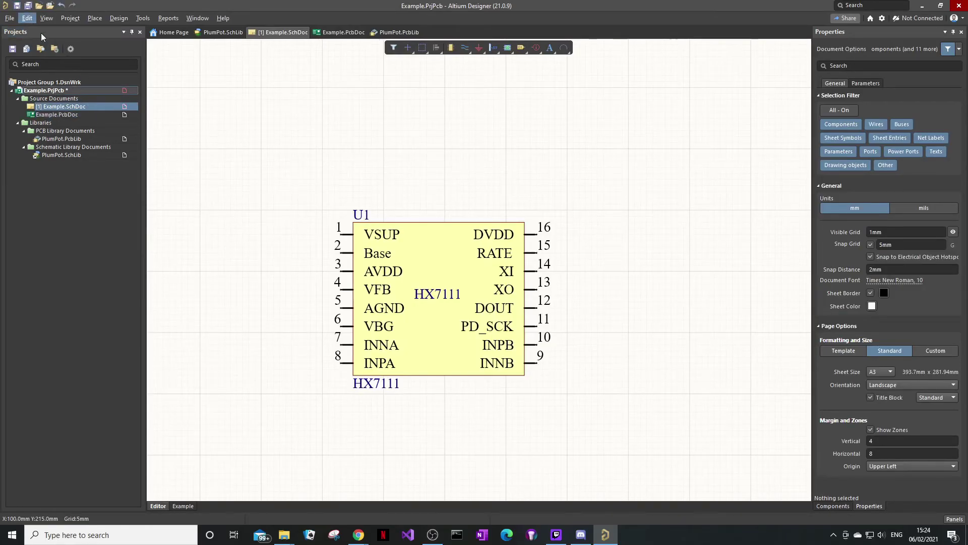
pyautogui.click(119, 18)
pyautogui.click(136, 29)
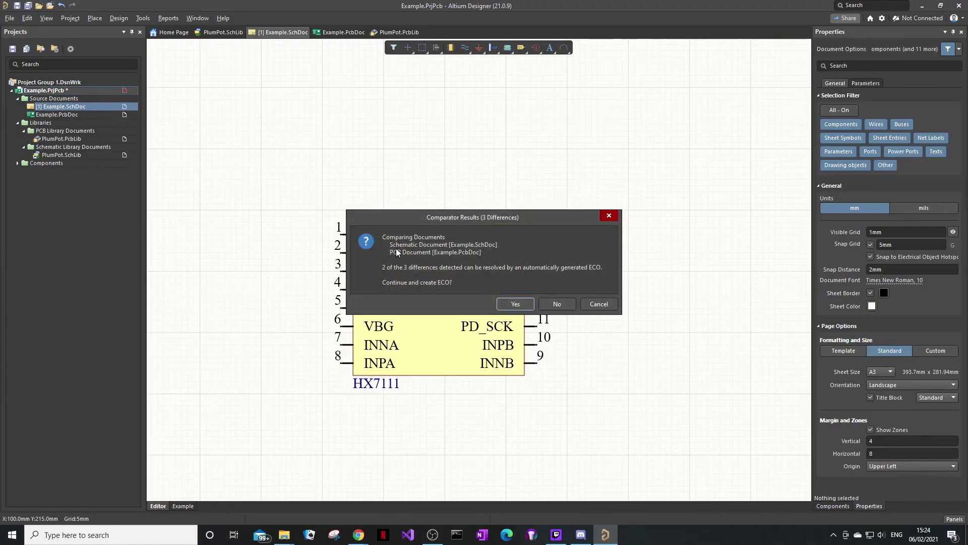
pyautogui.click(516, 304)
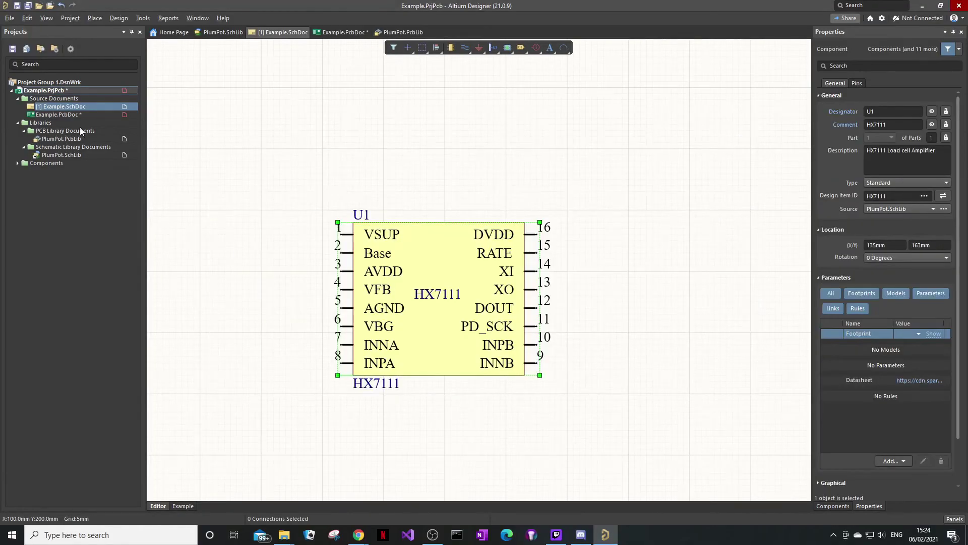
pyautogui.doubleClick(65, 115)
pyautogui.doubleClick(70, 107)
# - Update part U1 from PlumPot.SchLib and execute the resulting change order
pyautogui.rightClick(431, 258)
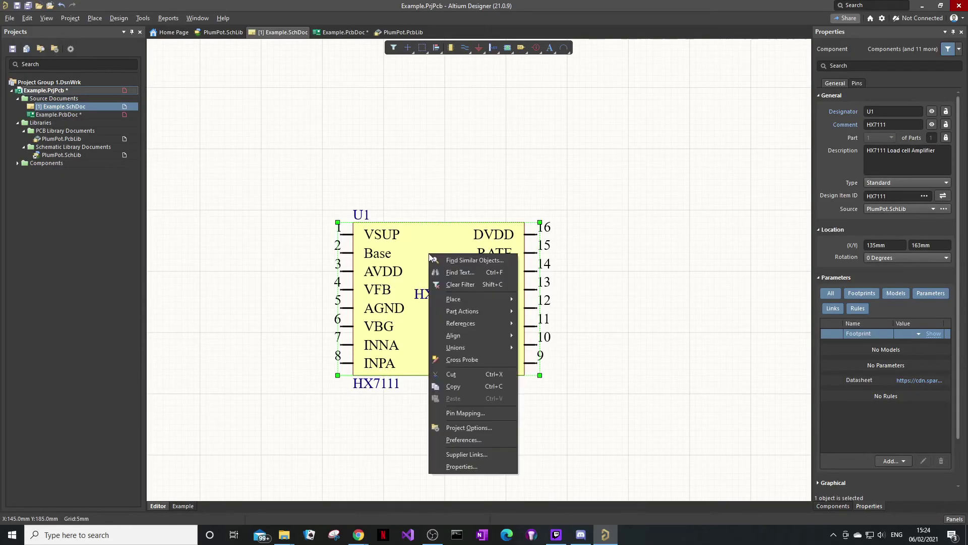
pyautogui.rightClick(404, 236)
pyautogui.rightClick(443, 238)
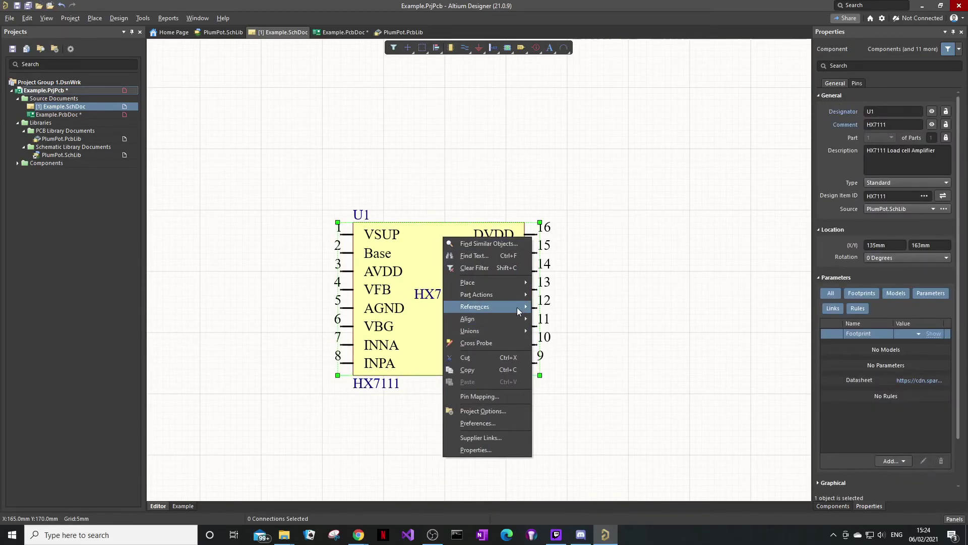
pyautogui.moveTo(516, 295)
pyautogui.click(575, 295)
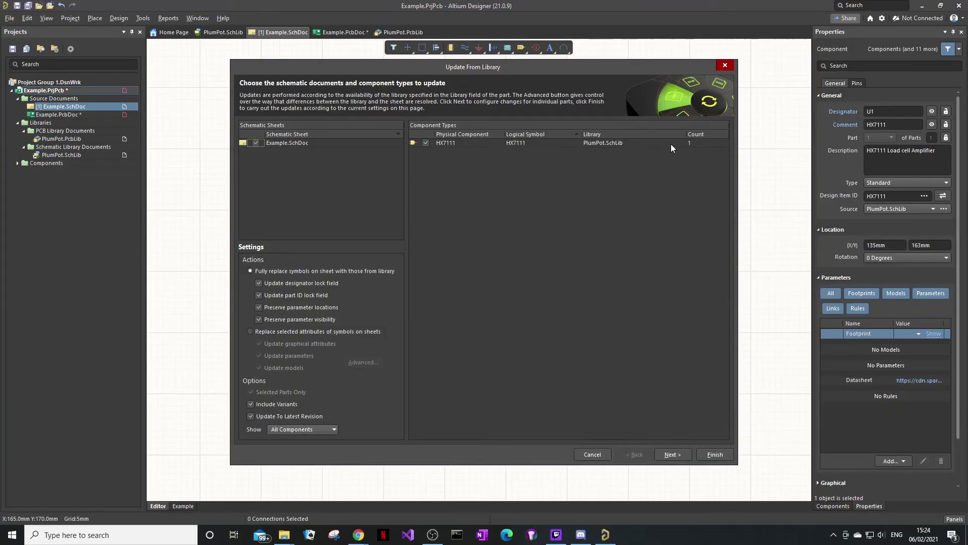
pyautogui.click(669, 453)
pyautogui.click(700, 454)
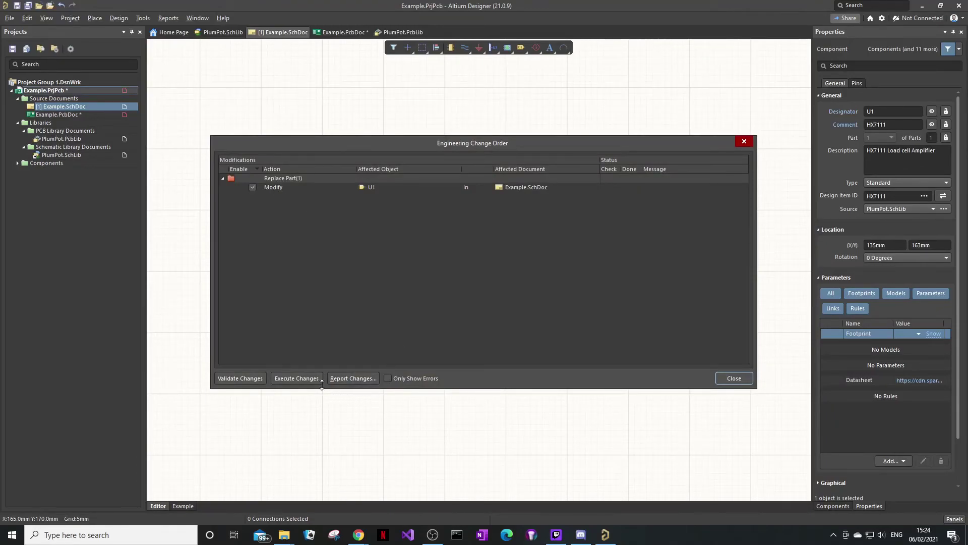
pyautogui.click(296, 378)
pyautogui.click(733, 378)
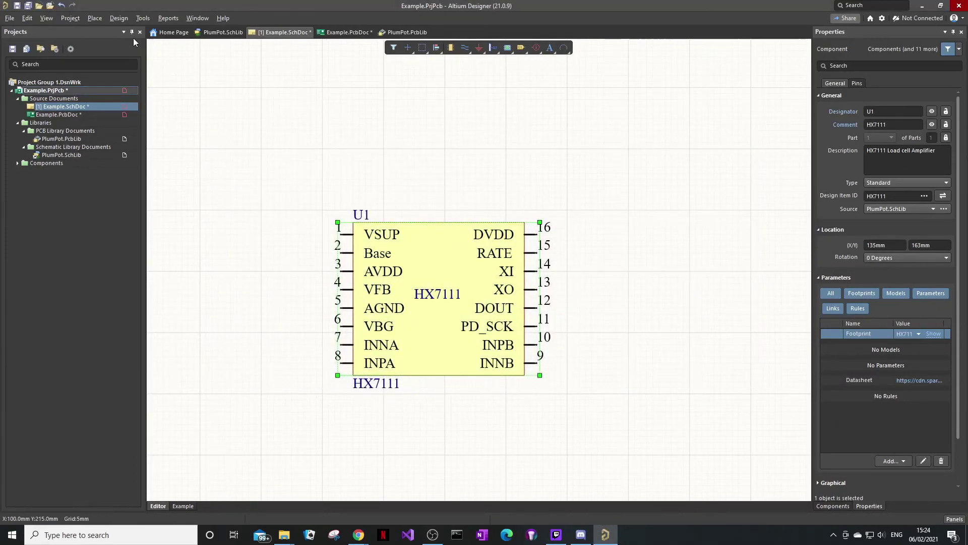
# - Update Example.PcbDoc from the schematic with Add Rooms unticked and execute the changes
pyautogui.click(118, 19)
pyautogui.click(117, 29)
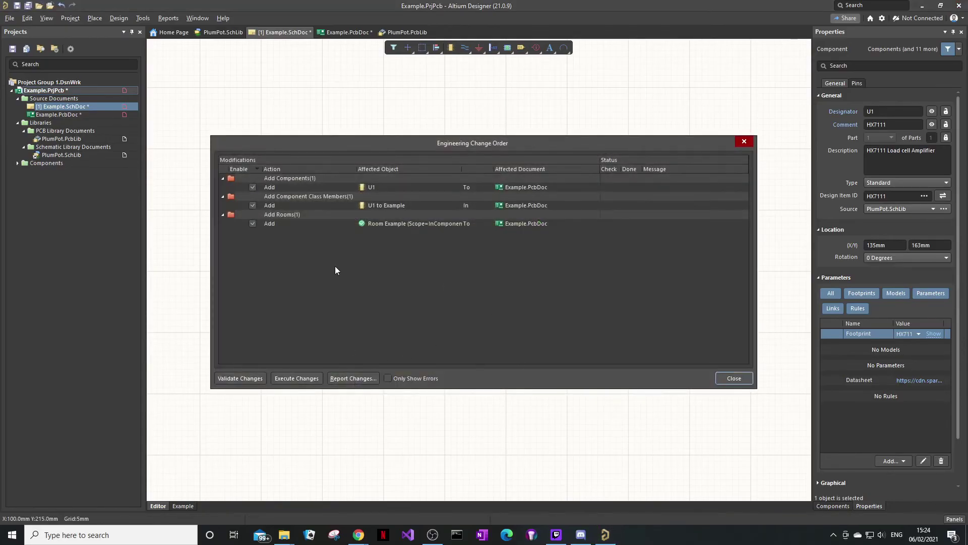
pyautogui.click(270, 222)
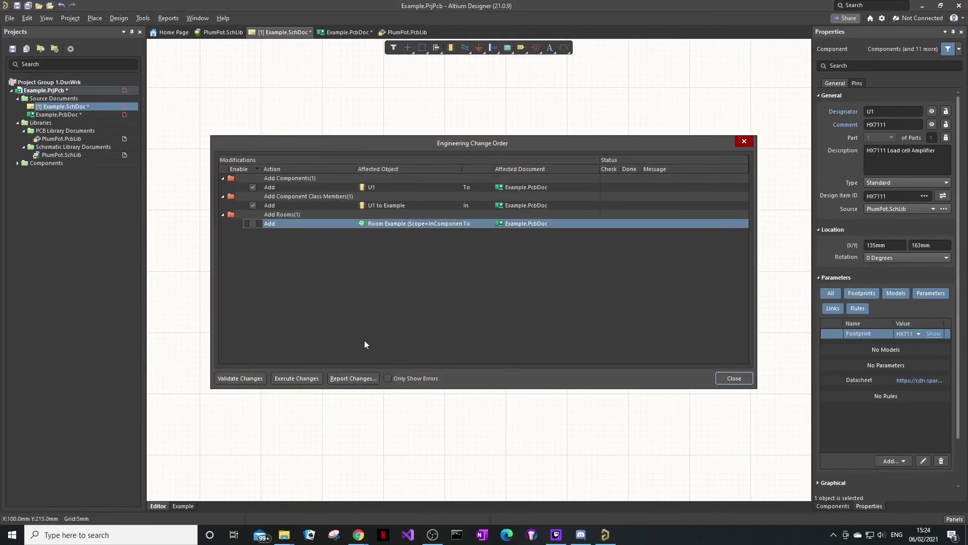
pyautogui.click(298, 378)
pyautogui.click(734, 378)
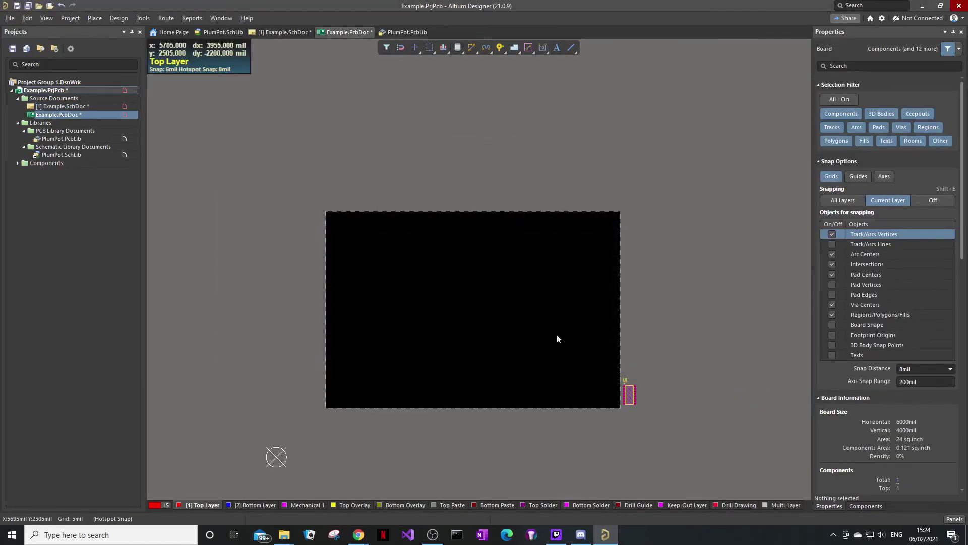
# - Drag U1's HX711 footprint onto the board
pyautogui.keyDown('ctrl'); pyautogui.scroll(4, 580, 353); pyautogui.keyUp('ctrl')
pyautogui.moveTo(676, 406); pyautogui.dragTo(328, 266)
pyautogui.keyDown('ctrl'); pyautogui.scroll(5, 328, 266); pyautogui.keyUp('ctrl')
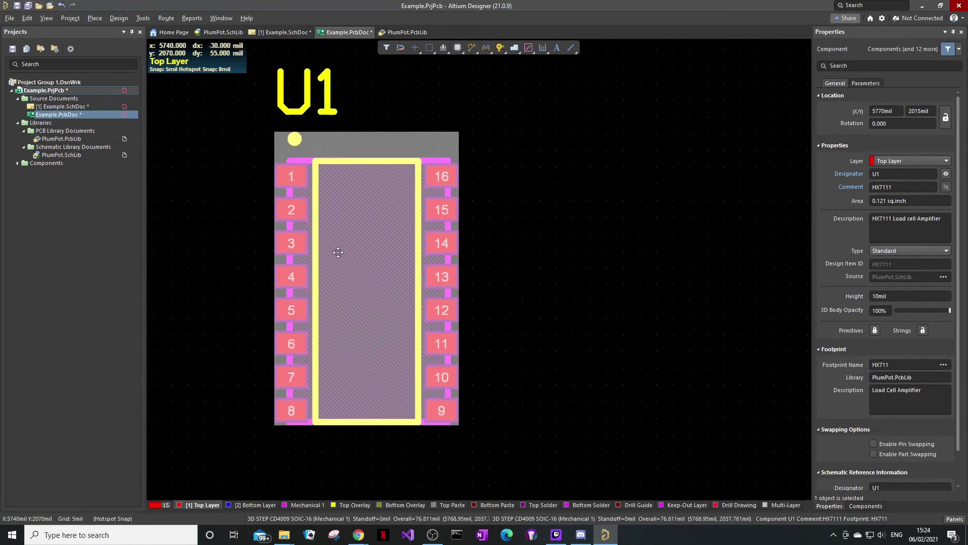
pyautogui.keyDown('ctrl'); pyautogui.scroll(-4, 337, 252); pyautogui.keyUp('ctrl')
pyautogui.click(564, 262)
# - Check the board in 3D, return to 2D, and save all project documents
pyautogui.press('3')
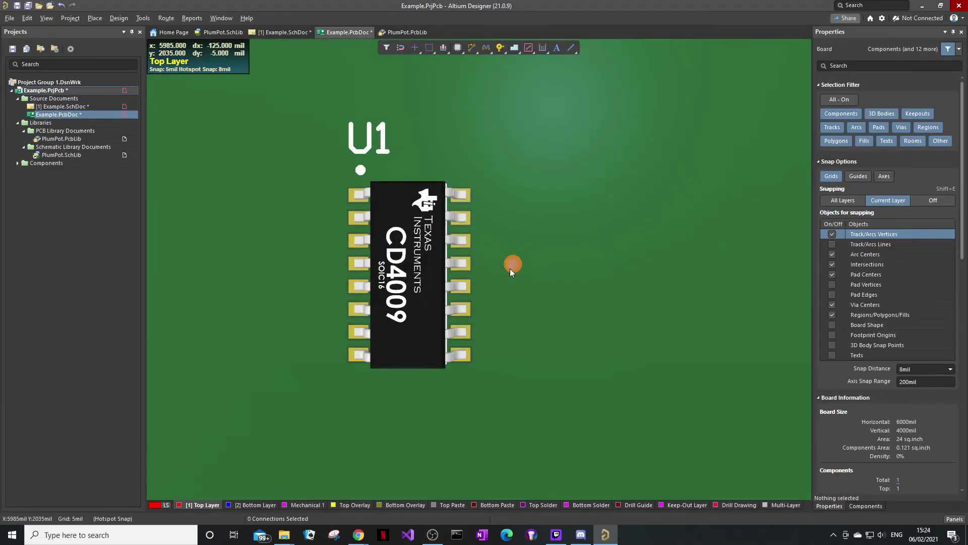
pyautogui.keyDown('ctrl'); pyautogui.scroll(2, 510, 269); pyautogui.keyUp('ctrl')
pyautogui.keyDown('shift'); pyautogui.moveTo(510, 269); pyautogui.dragTo(450, 253, button='right'); pyautogui.keyUp('shift')
pyautogui.keyDown('ctrl'); pyautogui.scroll(-6, 446, 289); pyautogui.keyUp('ctrl')
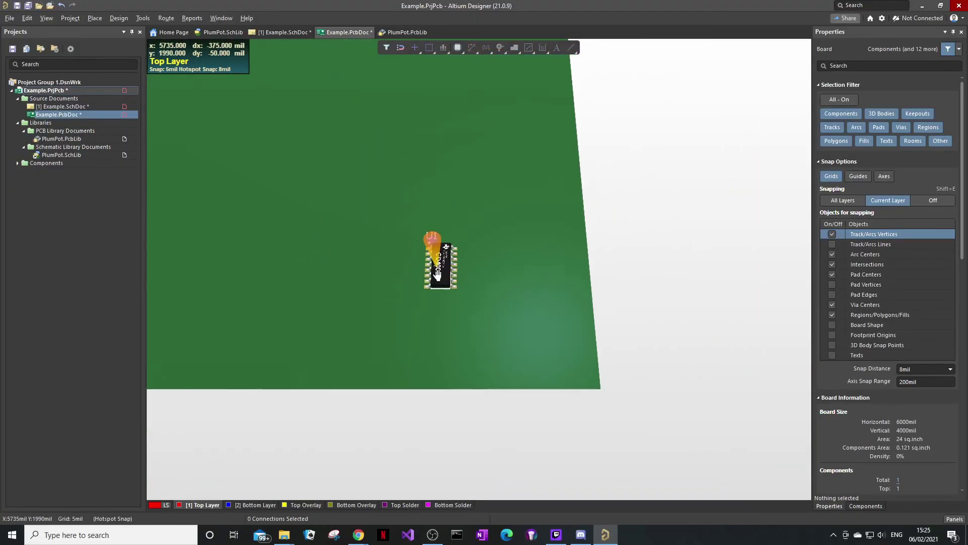
pyautogui.press('2')
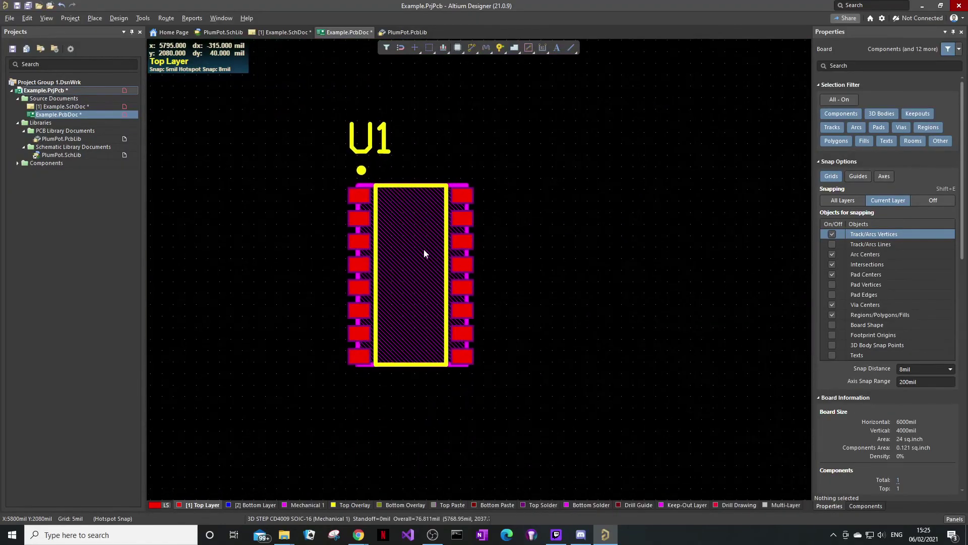
pyautogui.keyDown('ctrl'); pyautogui.scroll(3, 385, 216); pyautogui.keyUp('ctrl')
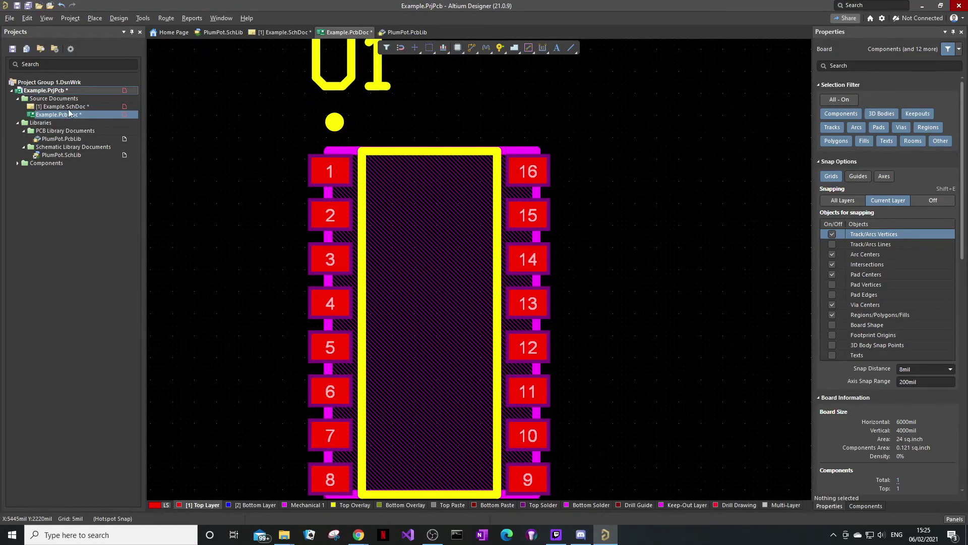
pyautogui.click(27, 6)
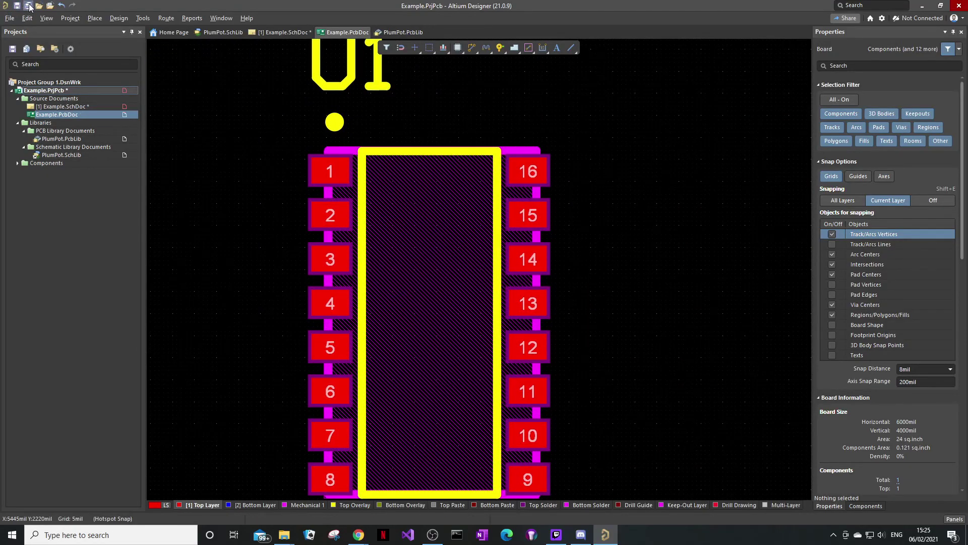
# - Click through Example.SchDoc, Example.PcbDoc and PlumPot.SchLib, ending on the HX711 footprint in PlumPot.PcbLib
pyautogui.doubleClick(75, 108)
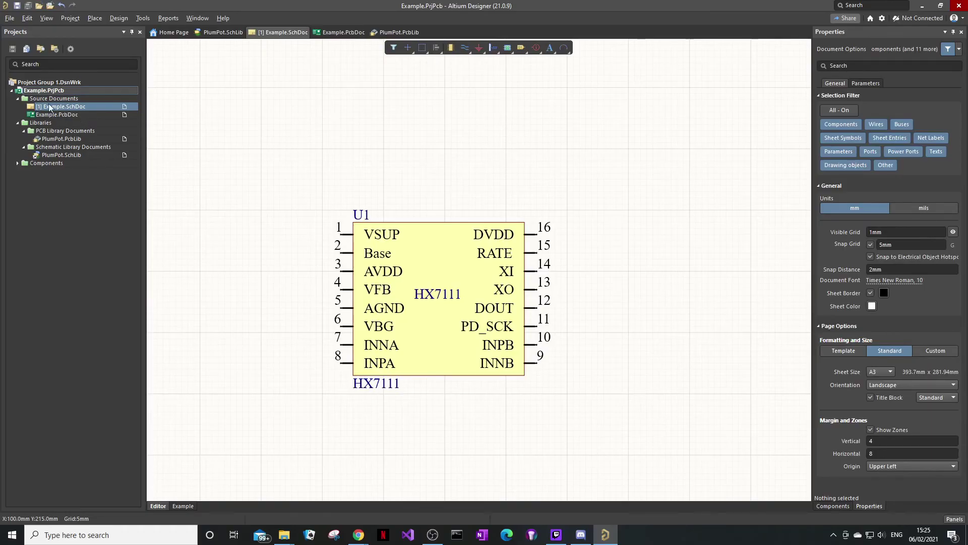
pyautogui.click(56, 114)
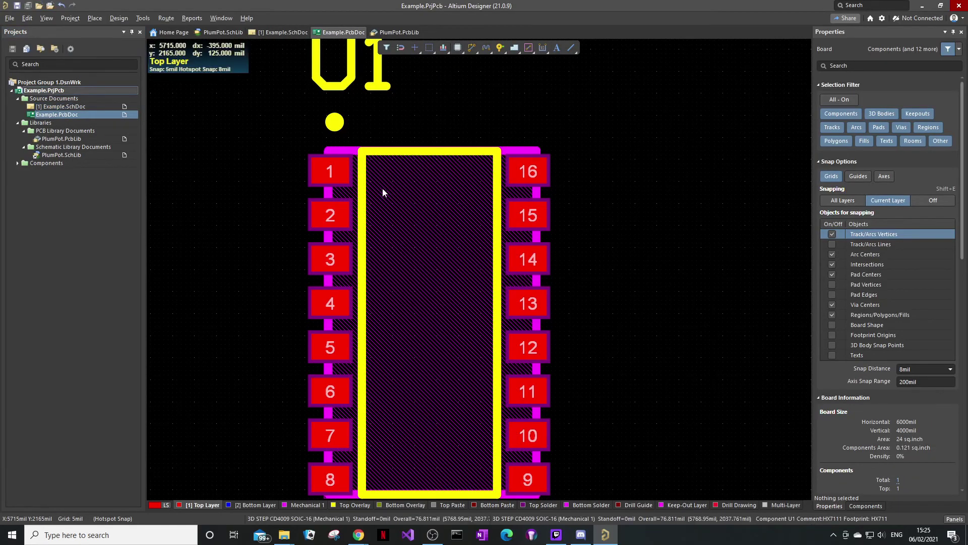
pyautogui.keyDown('ctrl'); pyautogui.scroll(-2, 383, 193); pyautogui.keyUp('ctrl')
pyautogui.keyDown('ctrl'); pyautogui.scroll(2, 443, 225); pyautogui.keyUp('ctrl')
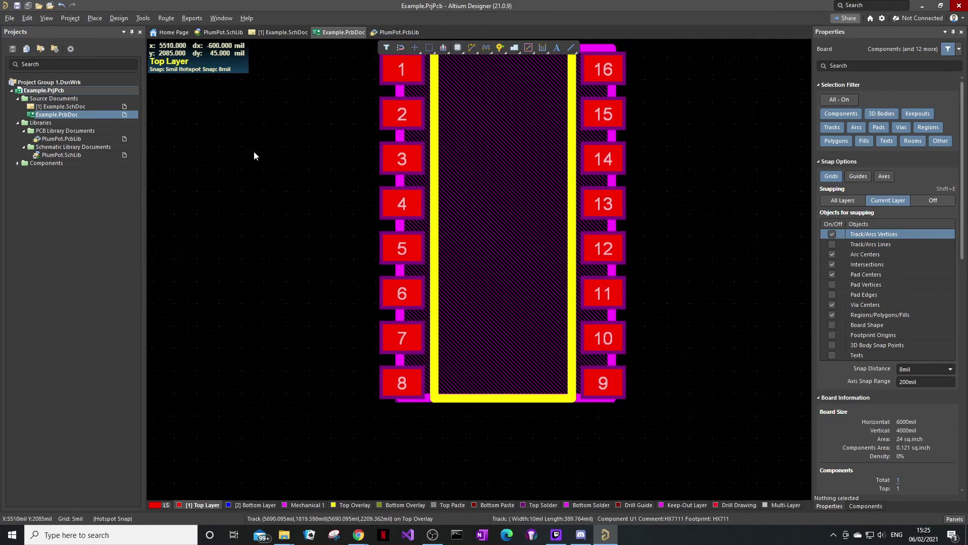
pyautogui.click(60, 106)
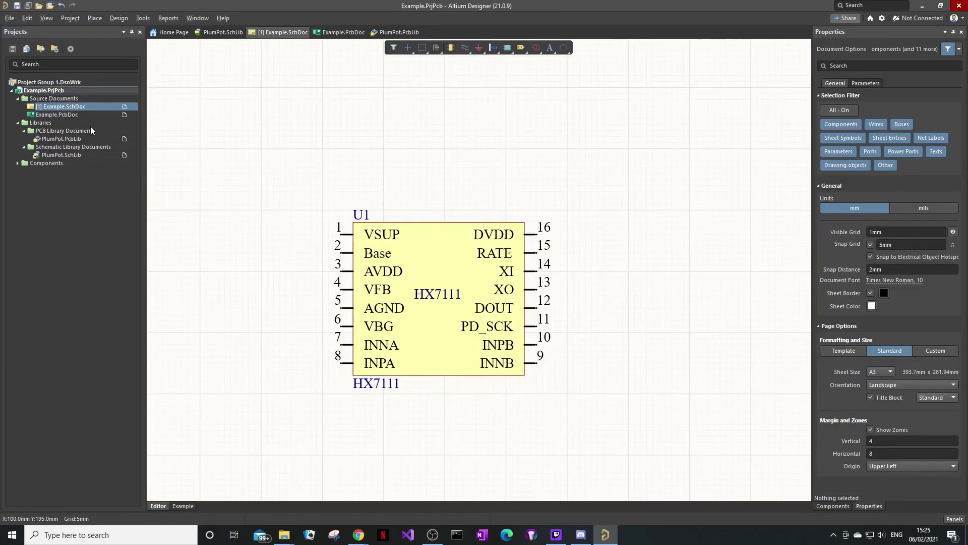
pyautogui.click(63, 139)
pyautogui.click(78, 156)
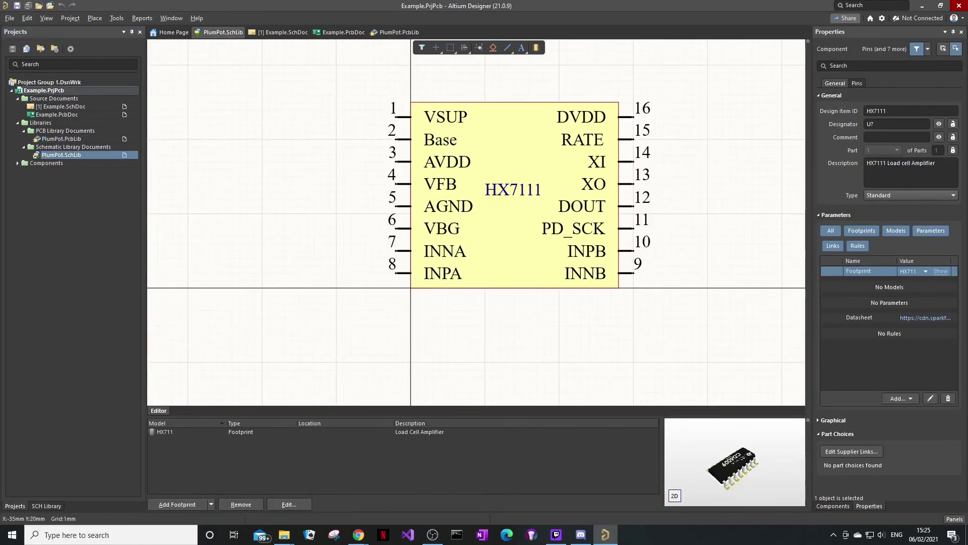
pyautogui.click(88, 140)
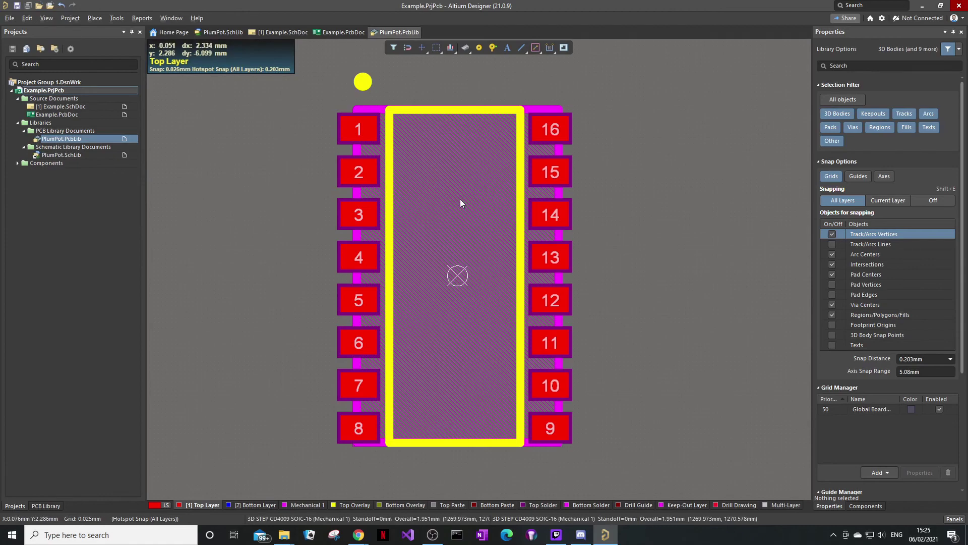
# - Open Example.PcbDoc from the Projects panel and view U1's CD4009 chip model in 3D
pyautogui.keyDown('ctrl'); pyautogui.scroll(1, 460, 203); pyautogui.keyUp('ctrl')
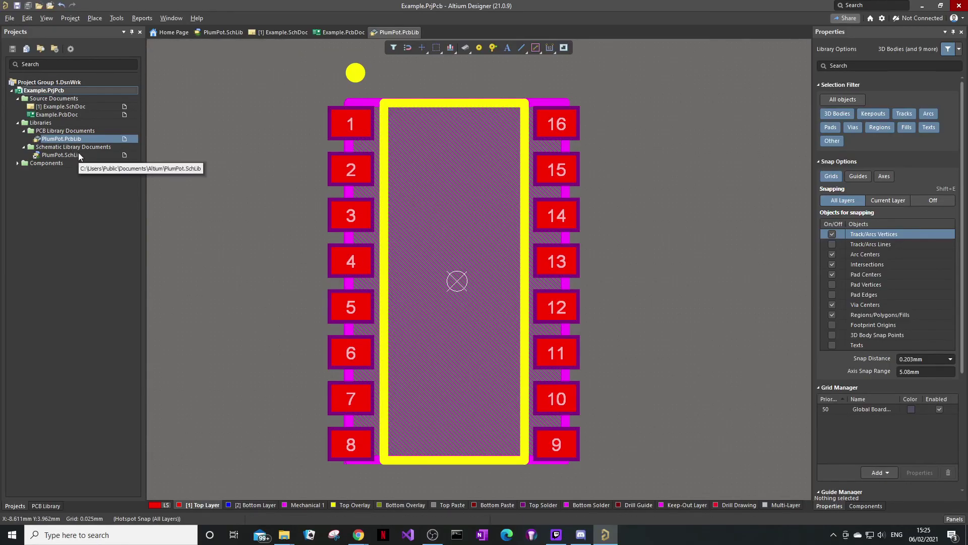
pyautogui.click(66, 108)
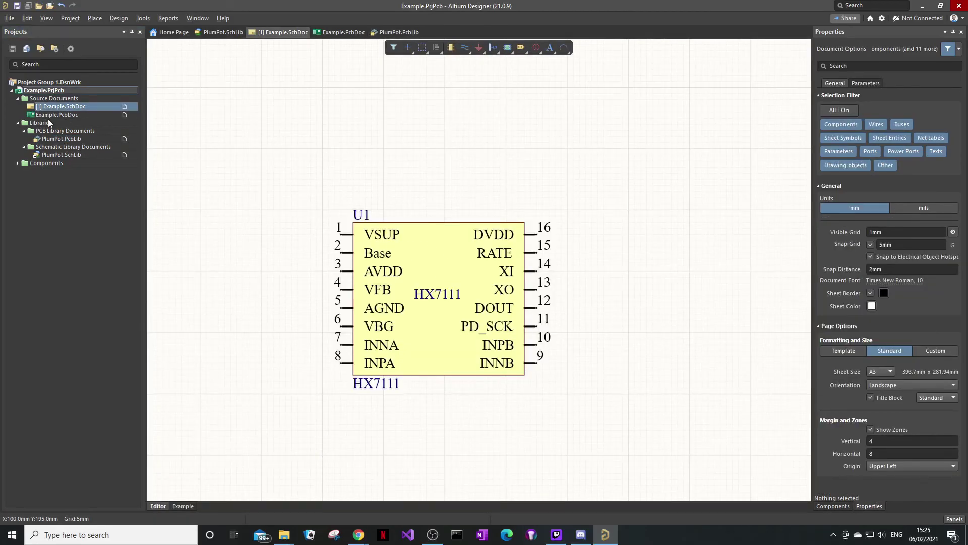
pyautogui.click(78, 156)
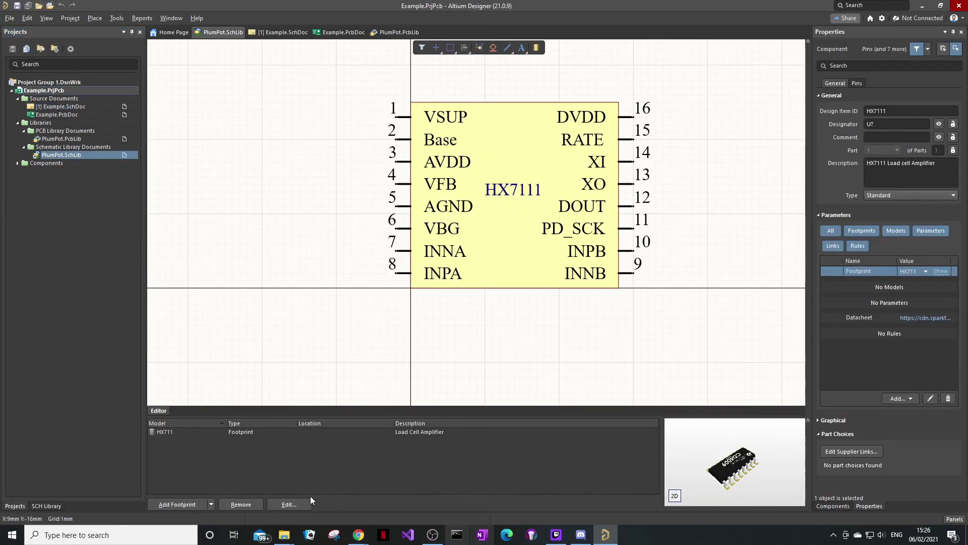
pyautogui.click(83, 115)
pyautogui.doubleClick(83, 115)
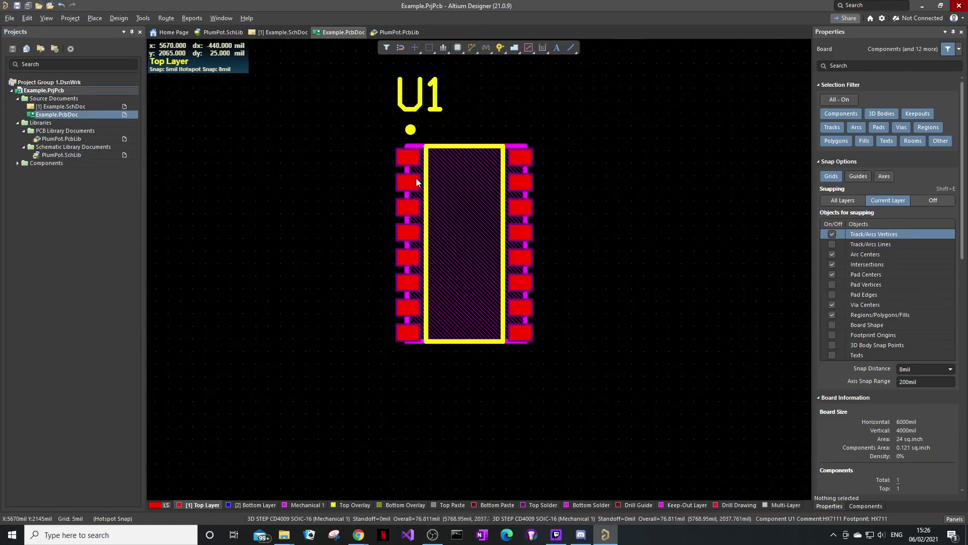
pyautogui.press('3')
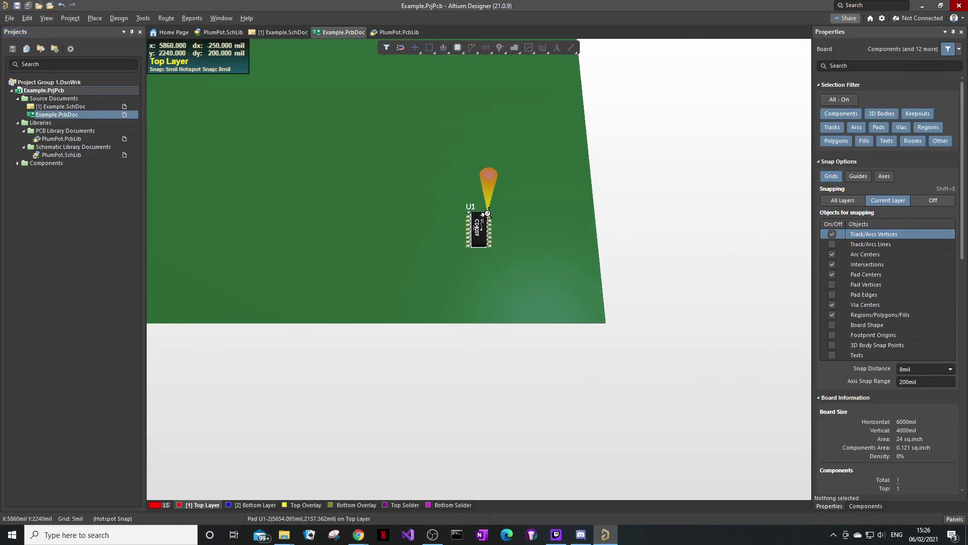
# - Return to the Example.SchDoc schematic
pyautogui.hotkey('ctrl', 'Tab')
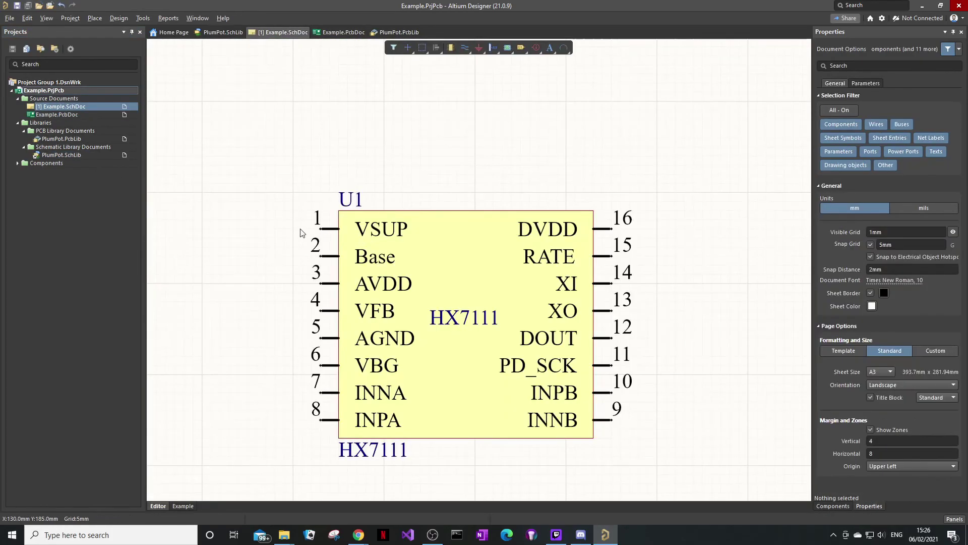
pyautogui.press('w')
pyautogui.press('Escape')
# - Draw a wire from U1's VSUP pin 1 left to a corner, then down, forming NetU1_1
pyautogui.press('p')
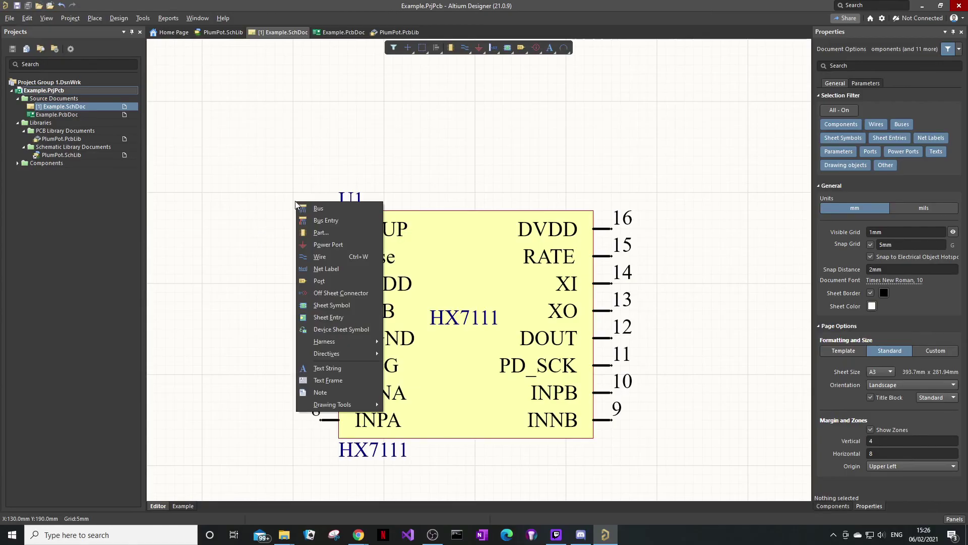
pyautogui.press('w')
pyautogui.click(321, 228)
pyautogui.click(236, 221)
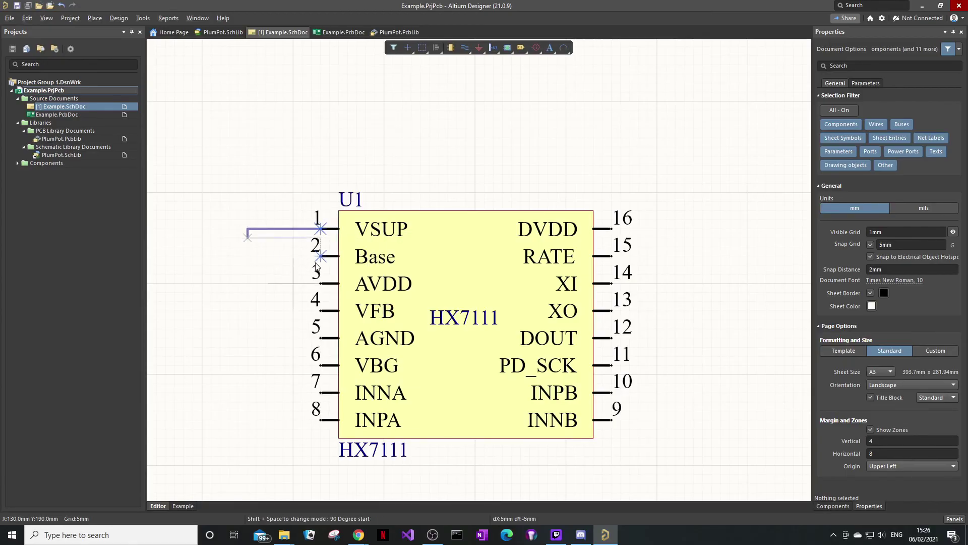
pyautogui.press('space')
pyautogui.click(247, 269)
pyautogui.press('Escape')
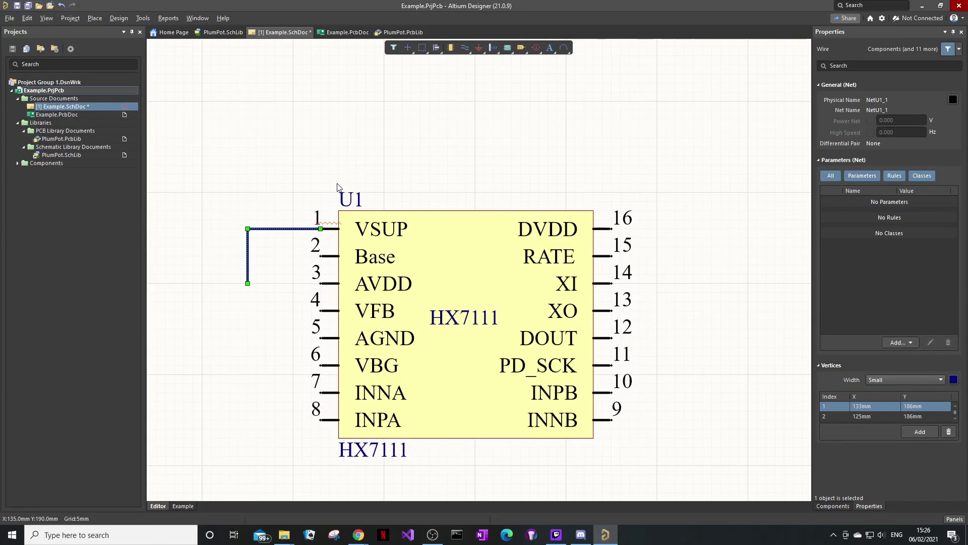
pyautogui.click(409, 180)
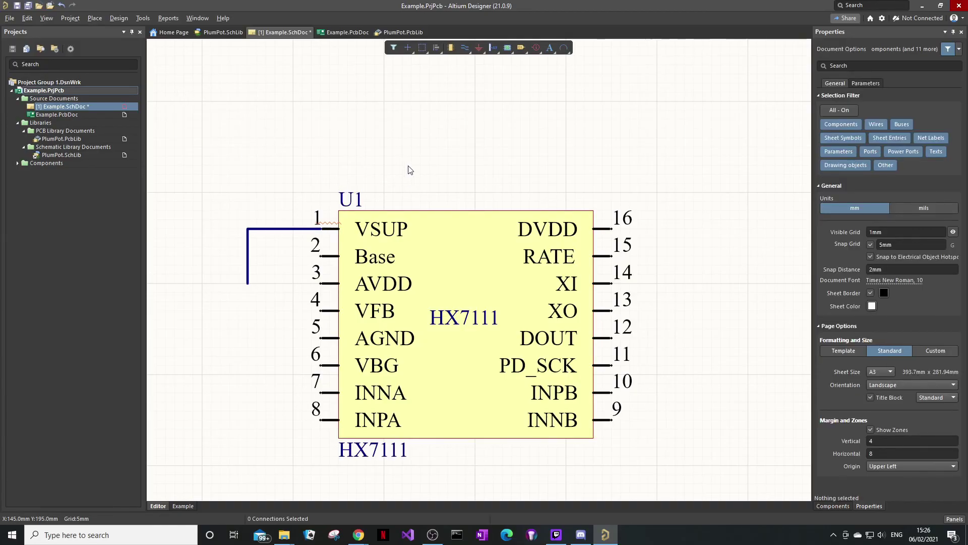